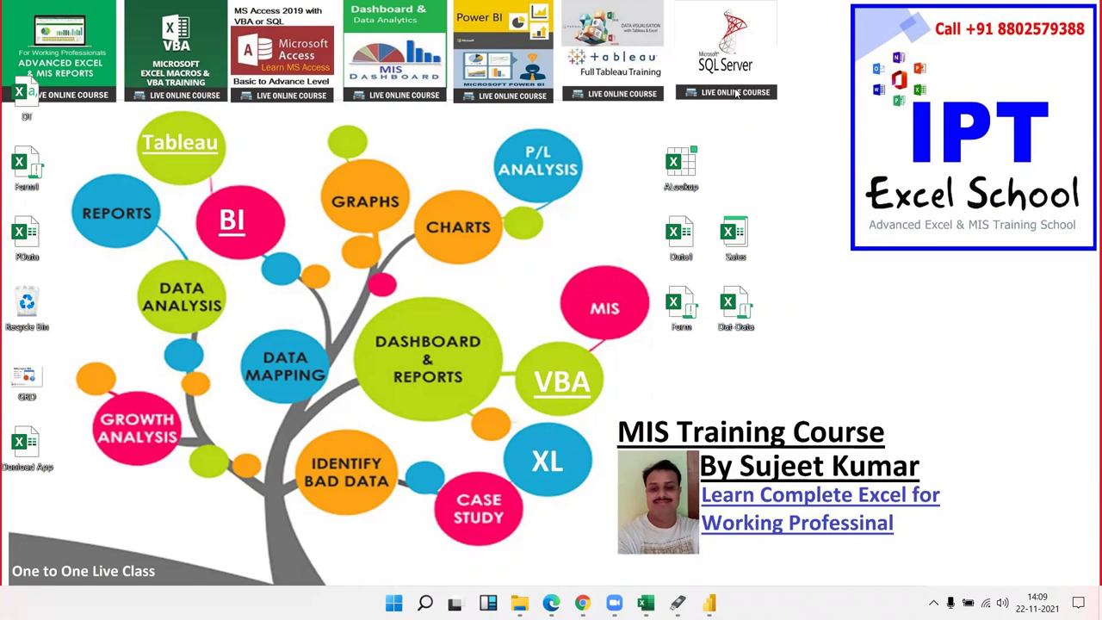
Open the E:\2021\Data folder and select the six workbooks numbered 1 to 6 to review them.
{"action": "left_click", "coordinate": [521, 603]}
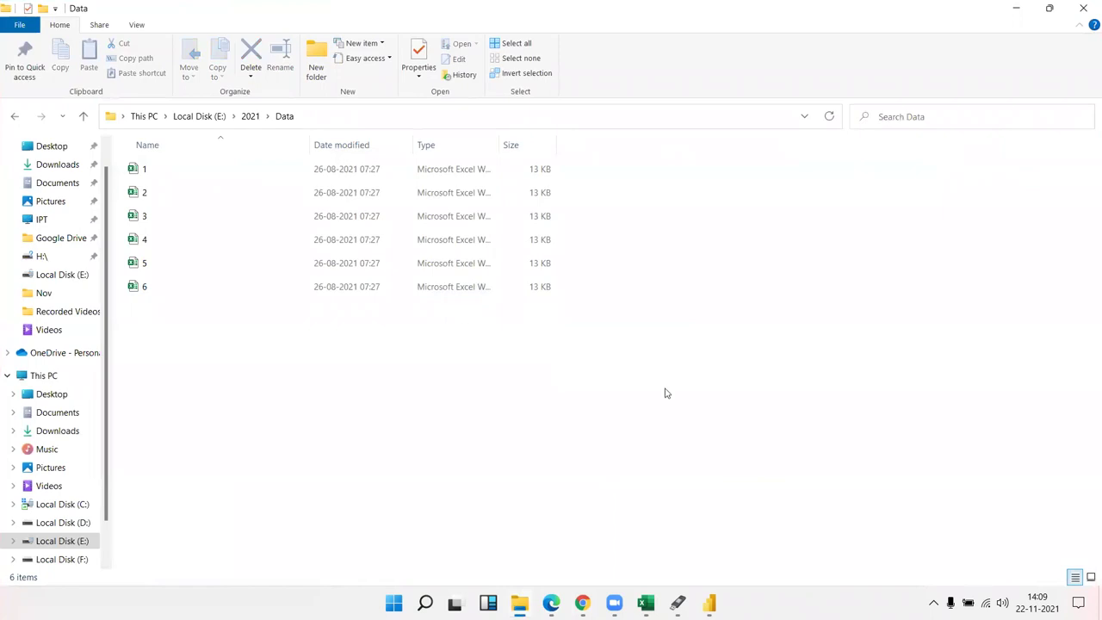
{"action": "left_click_drag", "start_coordinate": [758, 410], "coordinate": [170, 145]}
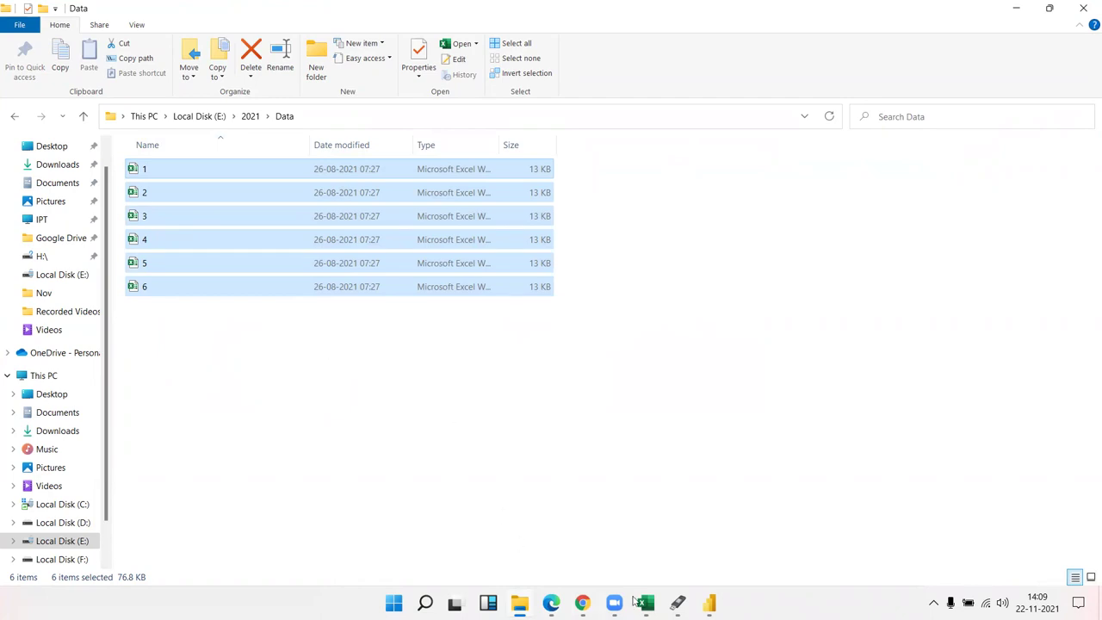
{"action": "left_click", "coordinate": [488, 436]}
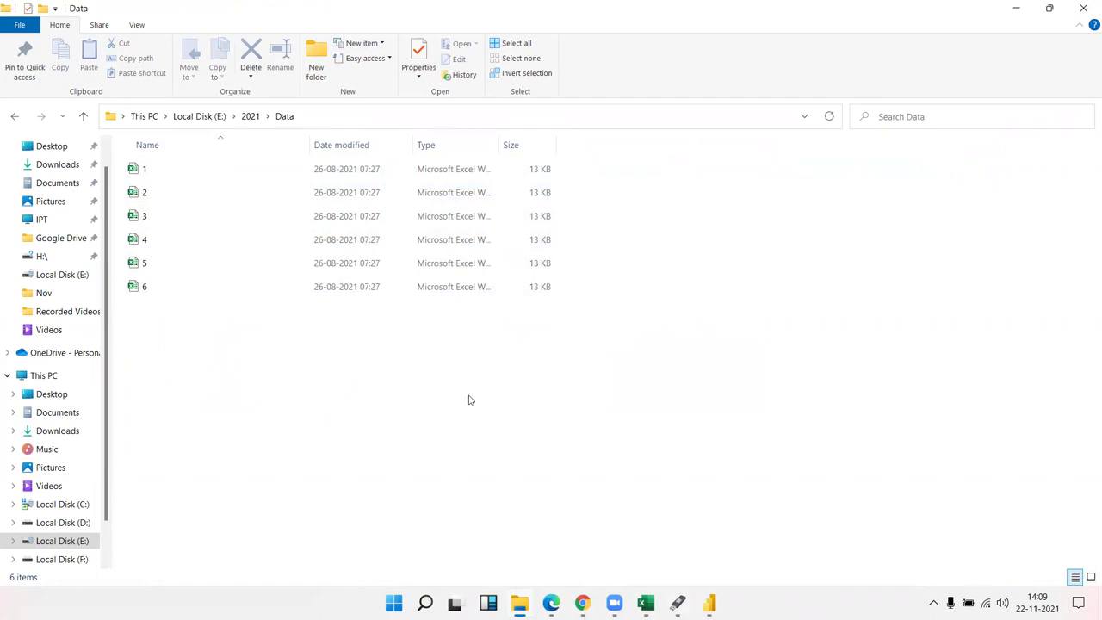
{"action": "left_click_drag", "start_coordinate": [531, 422], "coordinate": [122, 161]}
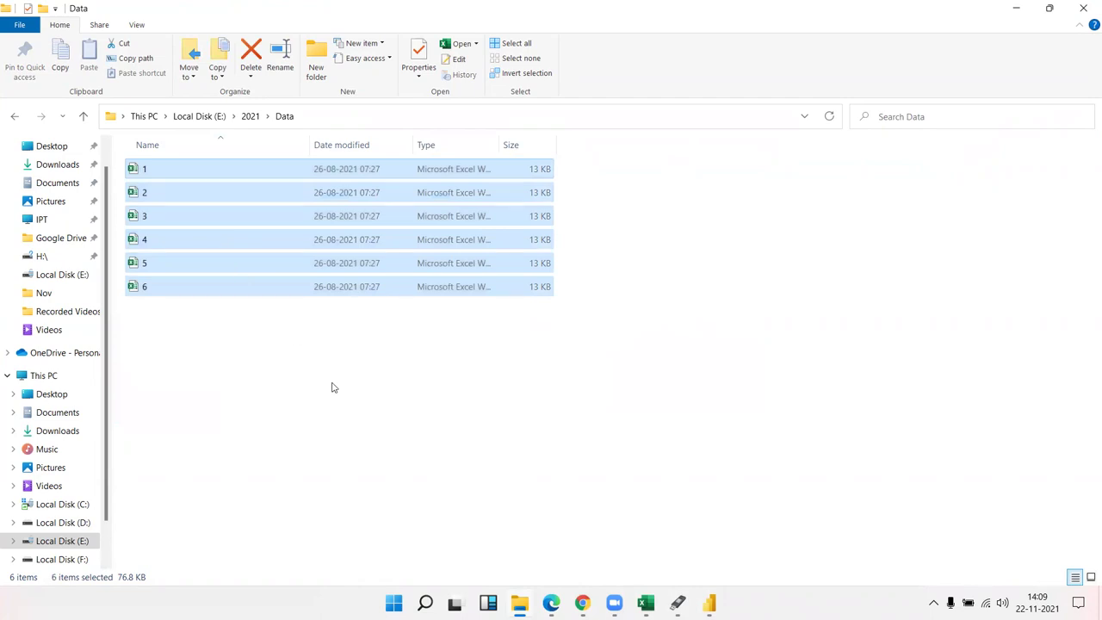
{"action": "left_click", "coordinate": [342, 389]}
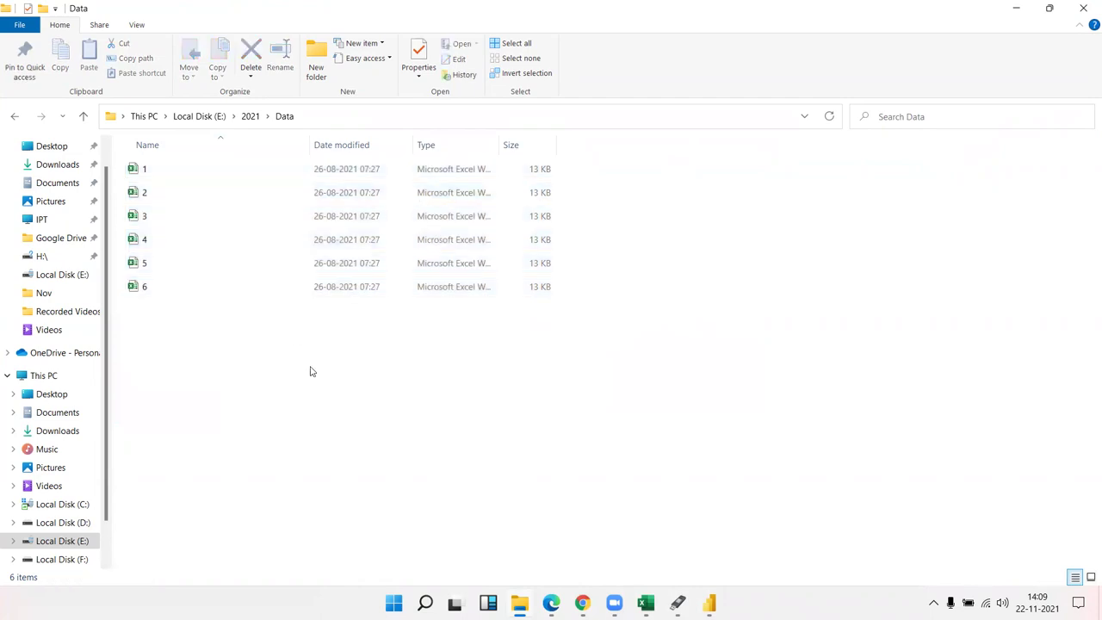
{"action": "left_click_drag", "start_coordinate": [453, 380], "coordinate": [97, 166]}
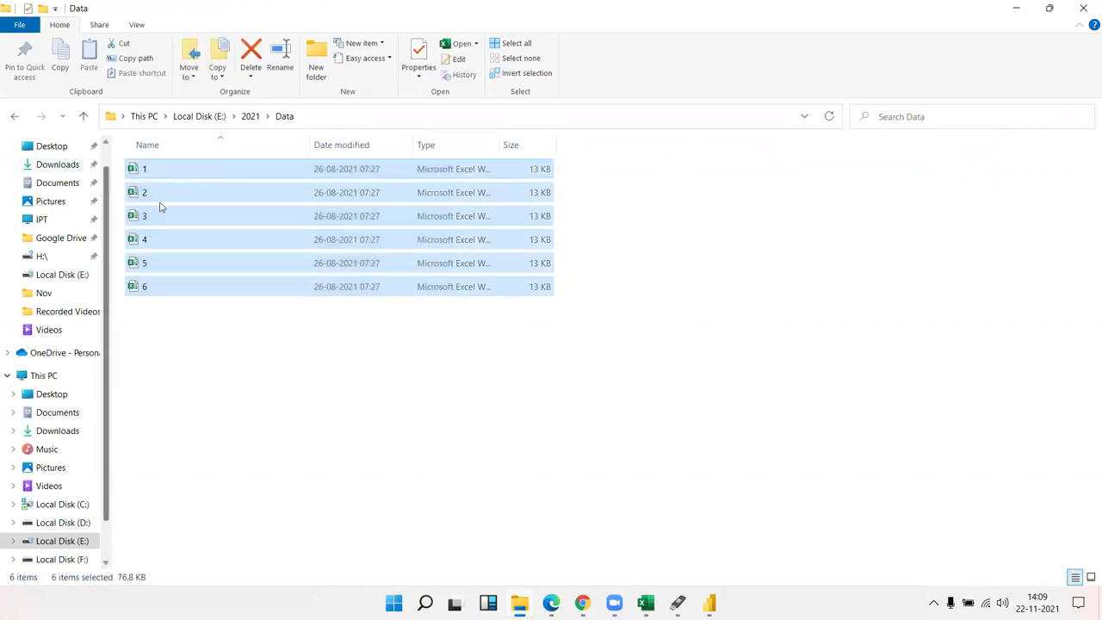
{"action": "left_click", "coordinate": [341, 371]}
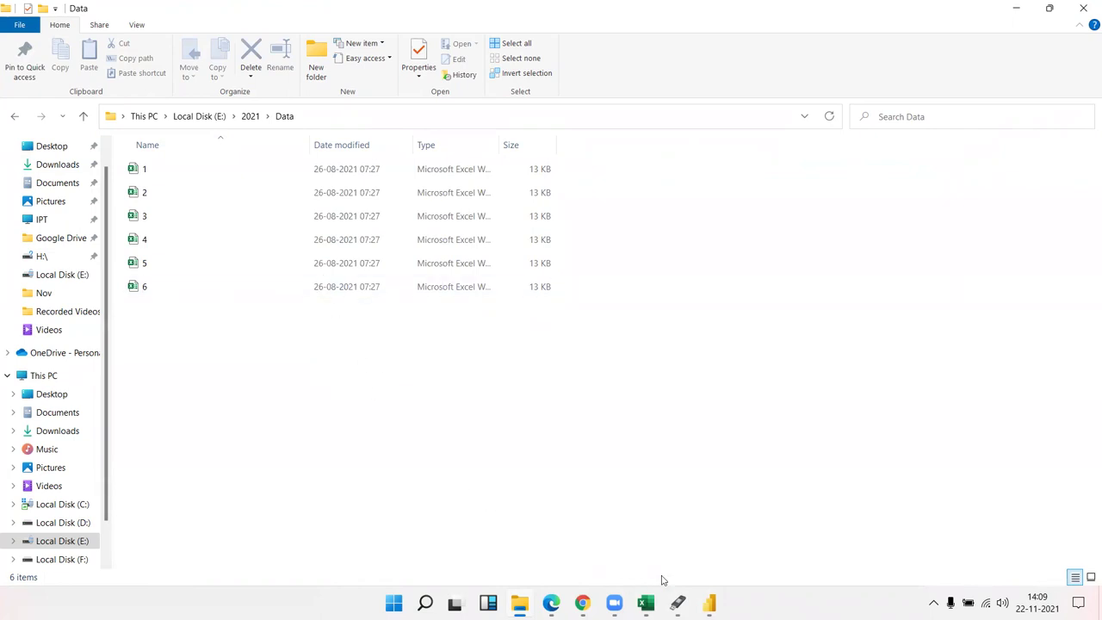
{"action": "left_click", "coordinate": [709, 603]}
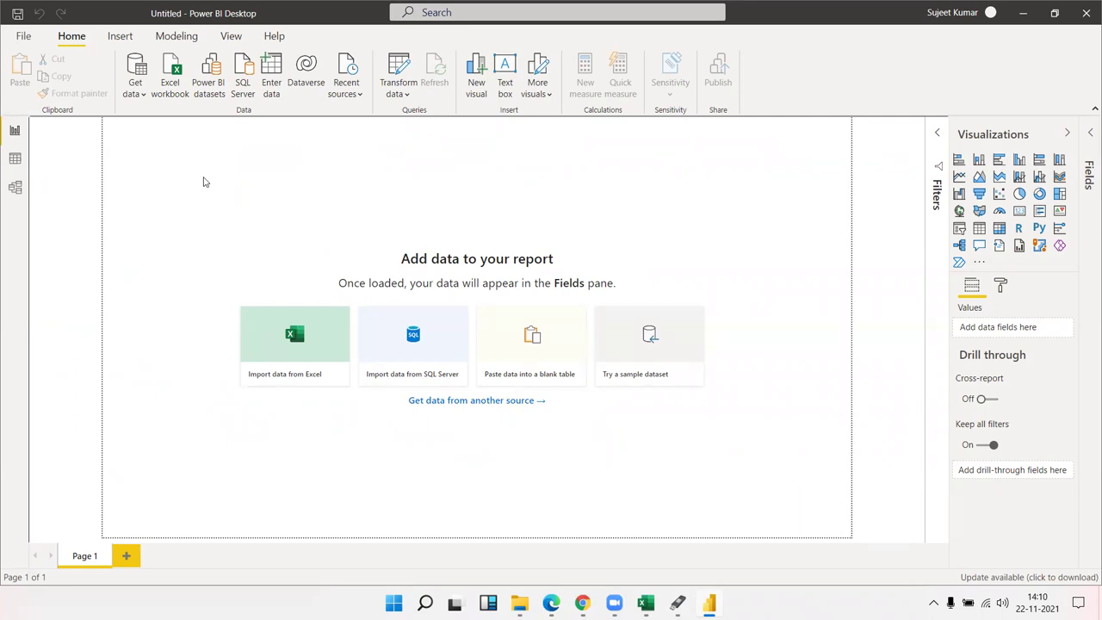
Choose the Folder connector from the File category of the full Get Data catalogue.
{"action": "left_click", "coordinate": [138, 95]}
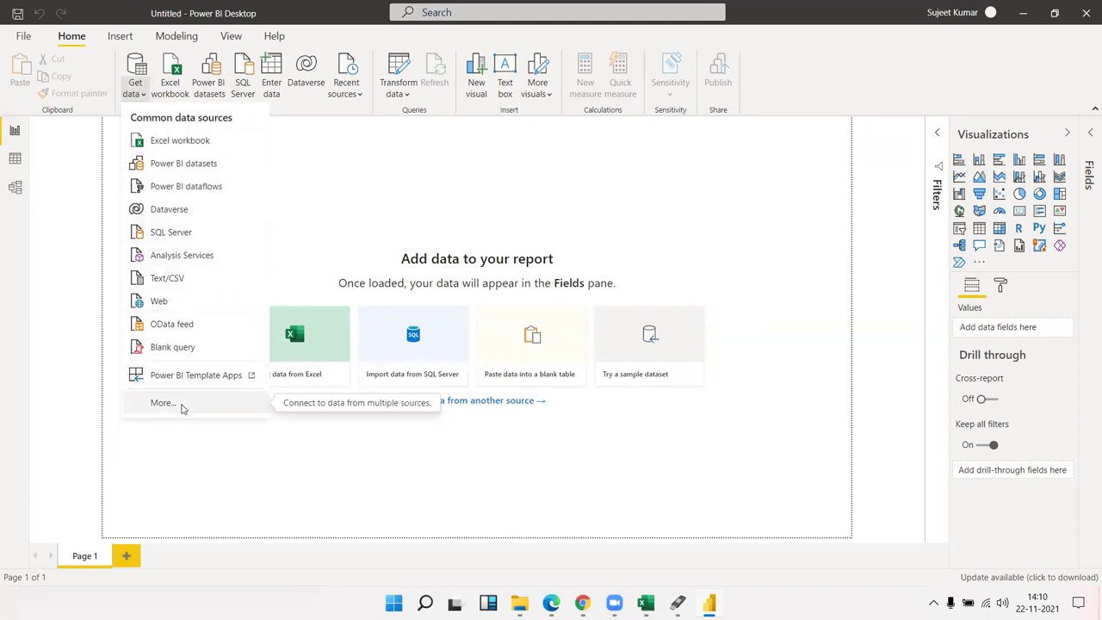
{"action": "left_click", "coordinate": [183, 409]}
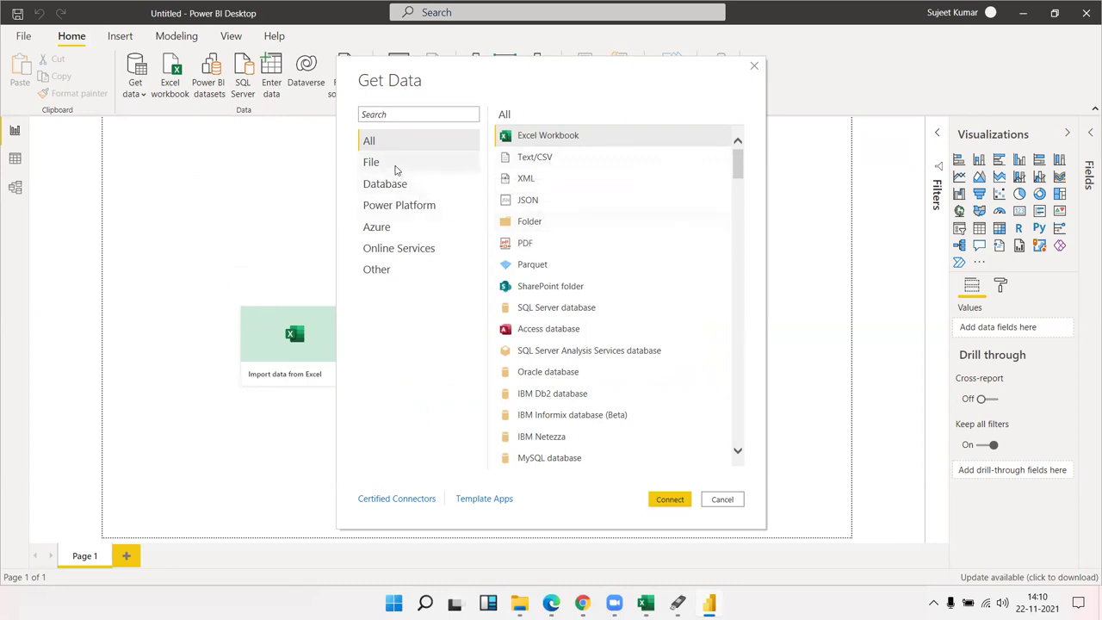
{"action": "left_click", "coordinate": [393, 166]}
{"action": "left_click", "coordinate": [521, 229]}
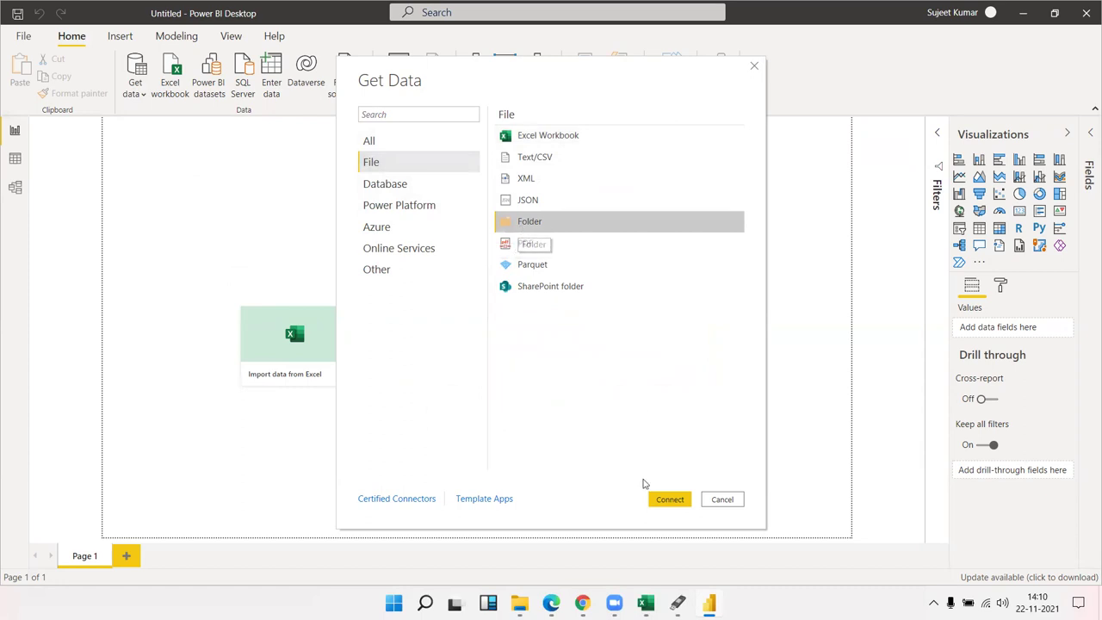
{"action": "left_click", "coordinate": [672, 505]}
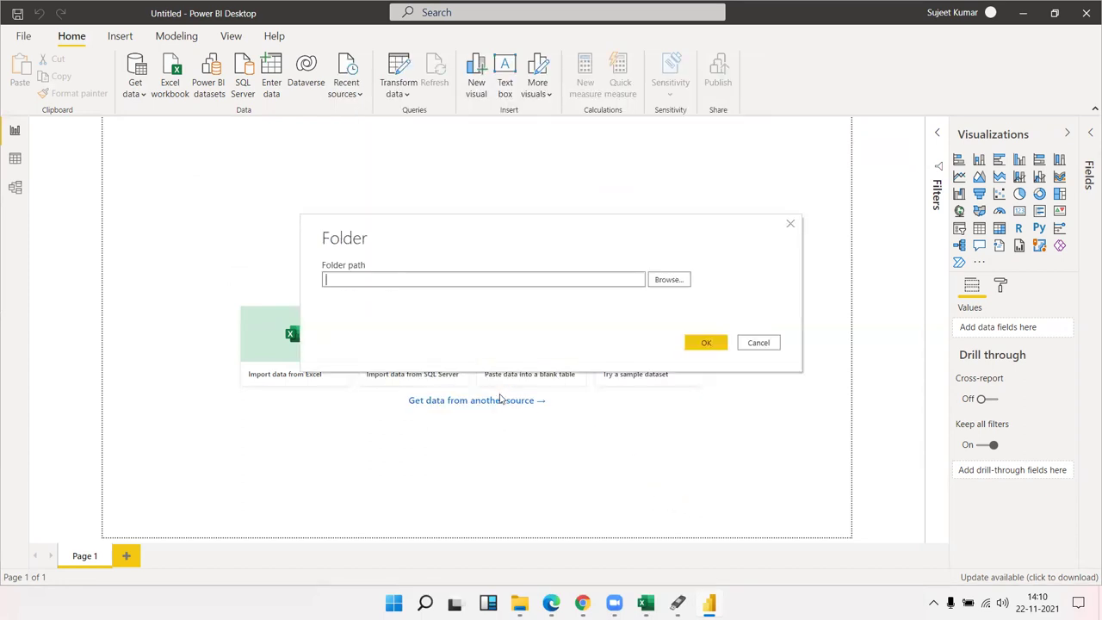
Set the folder path to E:\2021\Data by browsing This PC > Local Disk (E:) > 2021, and confirm.
{"action": "left_click", "coordinate": [662, 285]}
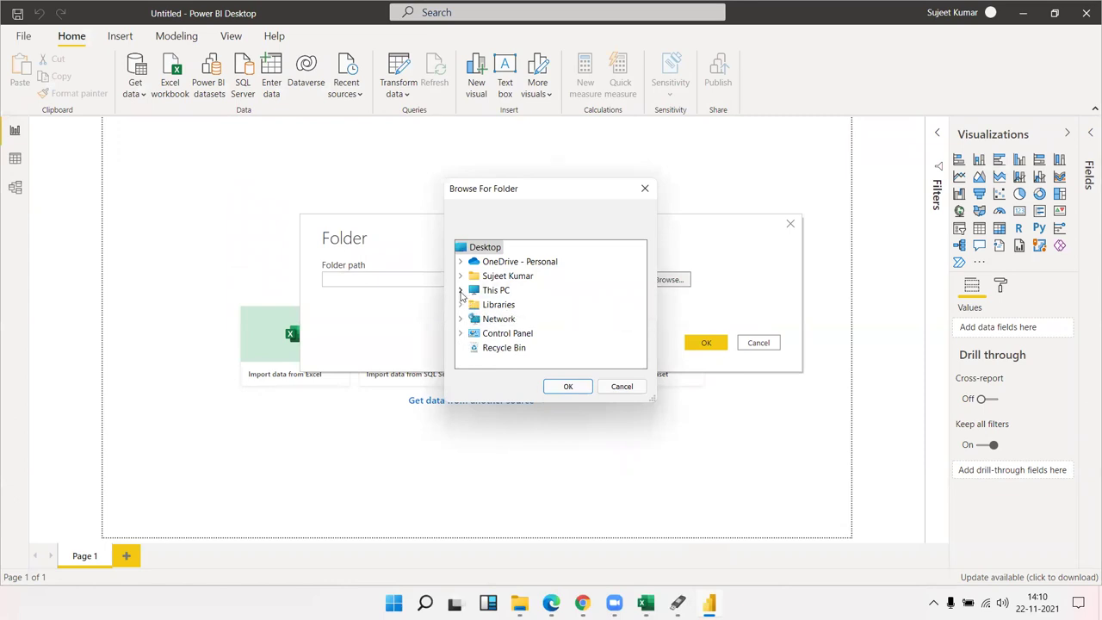
{"action": "left_click", "coordinate": [460, 290]}
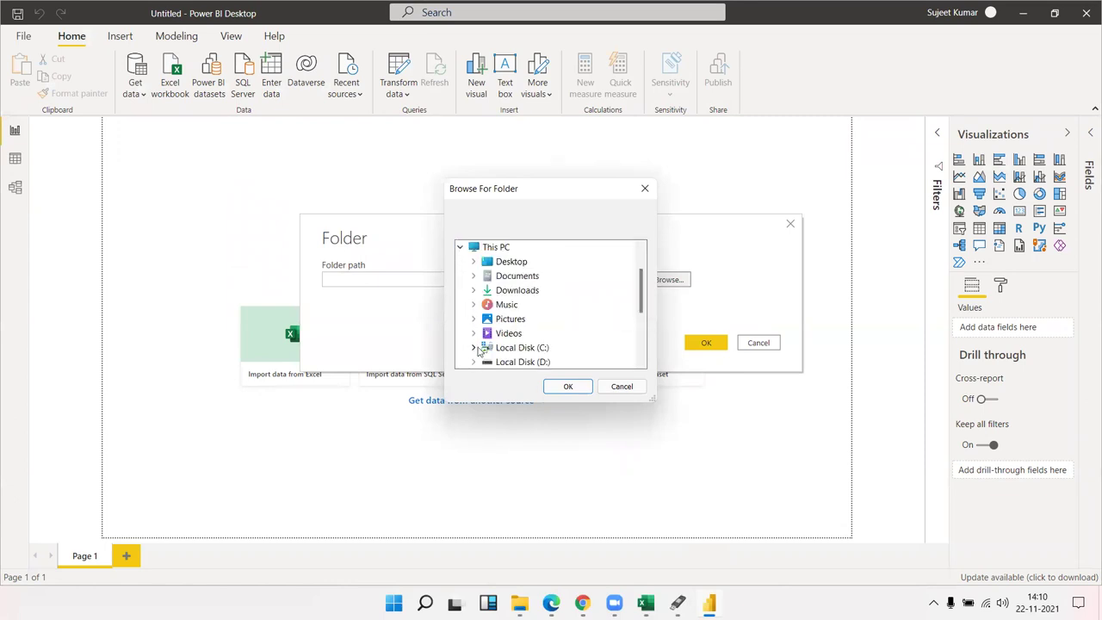
{"action": "scroll", "coordinate": [478, 349], "scroll_direction": "down", "scroll_amount": 3}
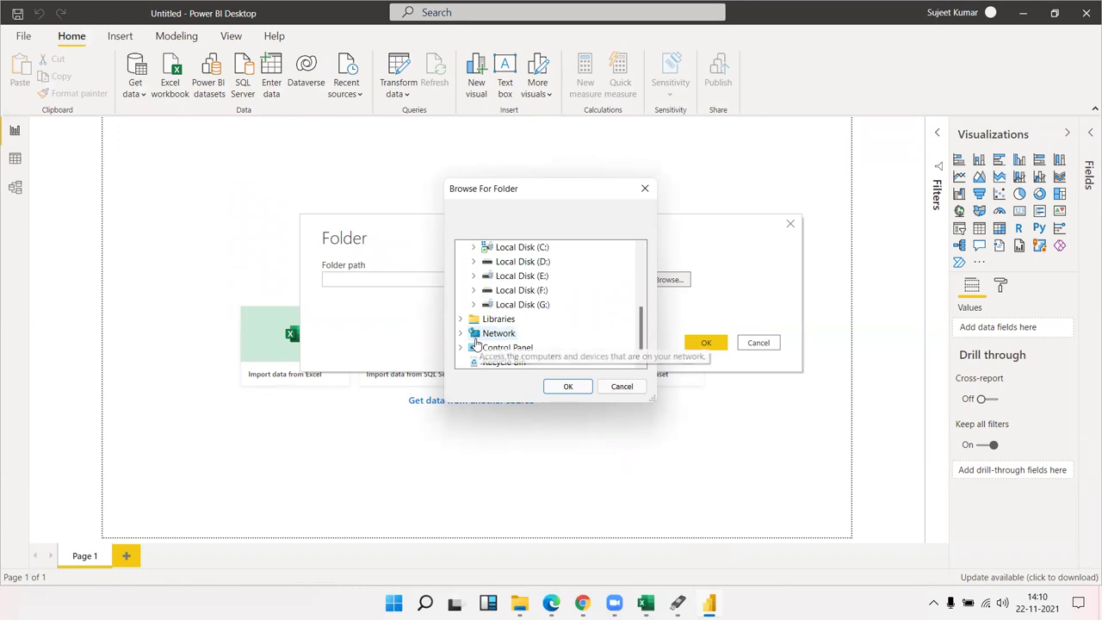
{"action": "left_click", "coordinate": [473, 277]}
{"action": "left_click", "coordinate": [487, 304]}
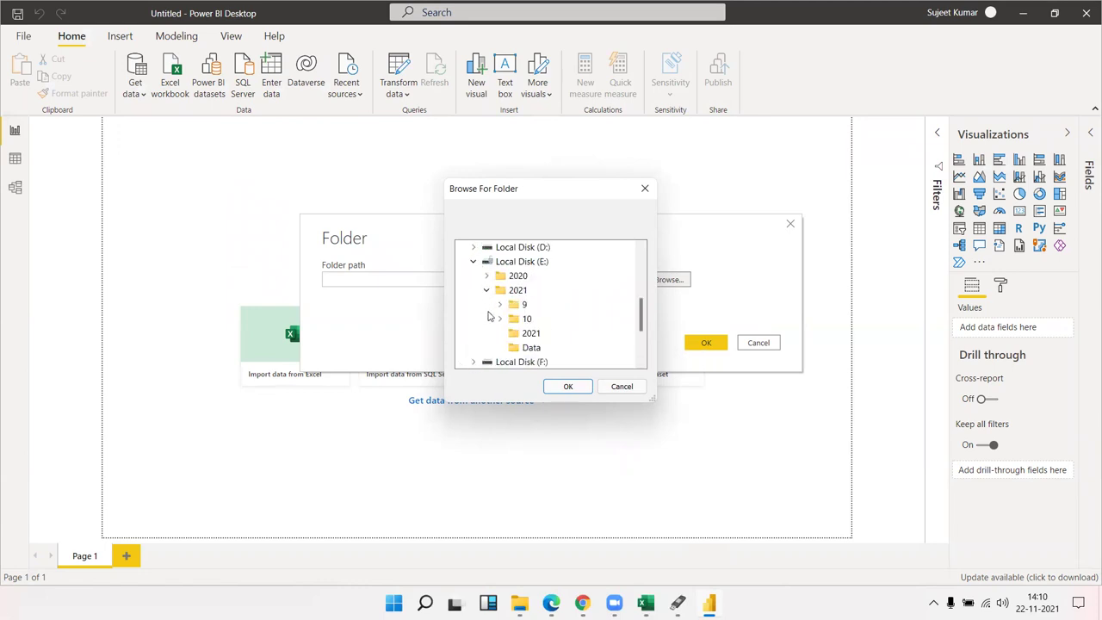
{"action": "left_click", "coordinate": [531, 348]}
{"action": "left_click", "coordinate": [568, 385]}
{"action": "left_click", "coordinate": [702, 345]}
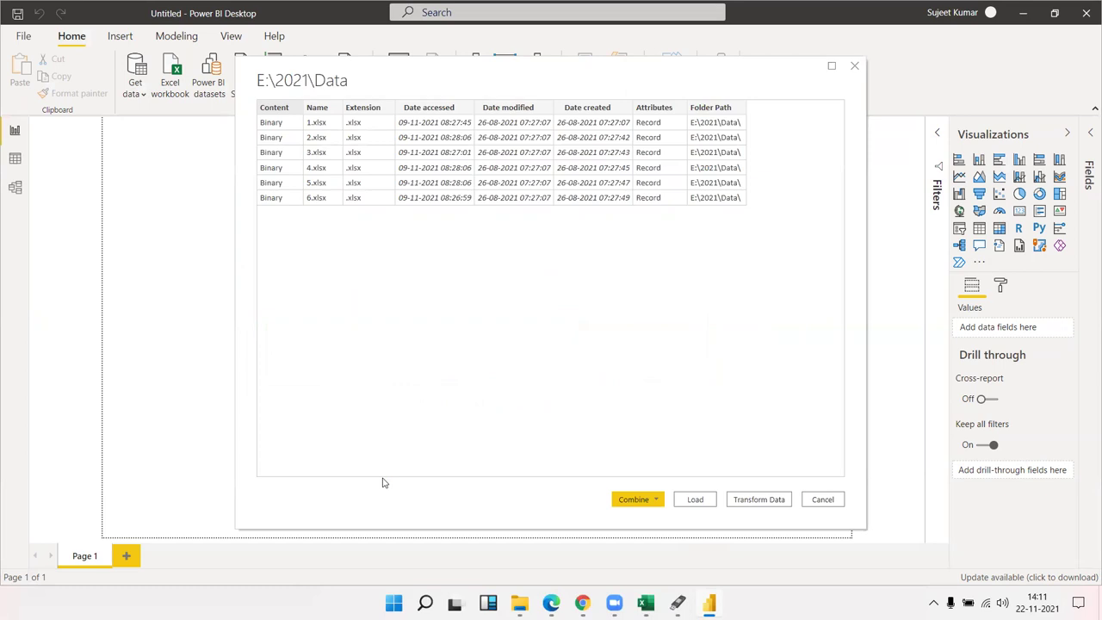
Choose Combine & Load from the folder preview's Combine options.
{"action": "left_click", "coordinate": [697, 503]}
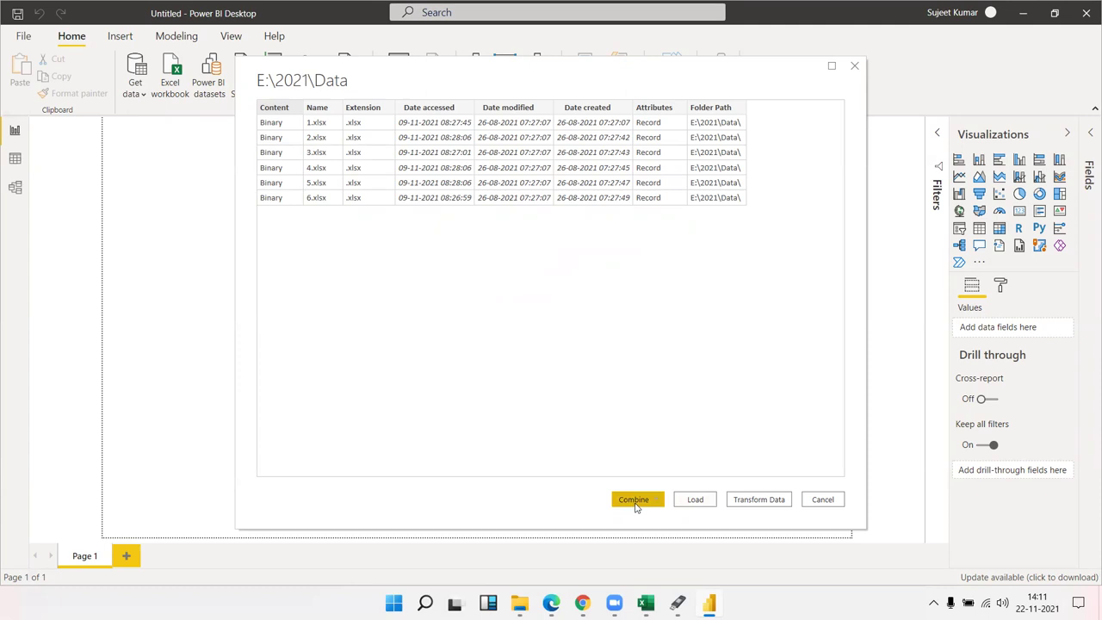
{"action": "left_click", "coordinate": [637, 507]}
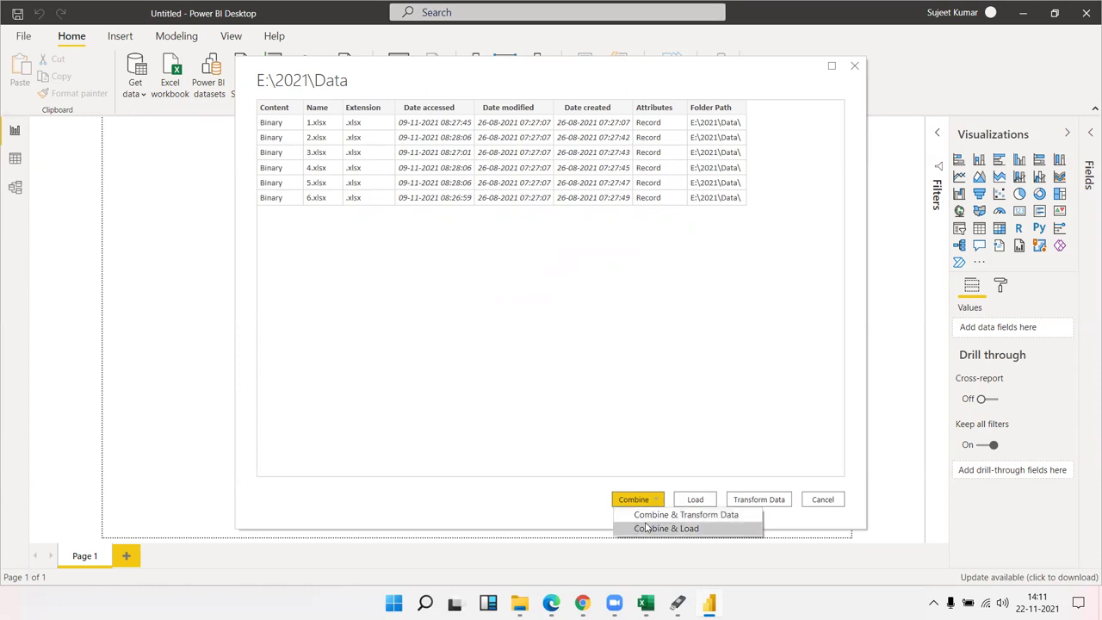
{"action": "left_click", "coordinate": [647, 528]}
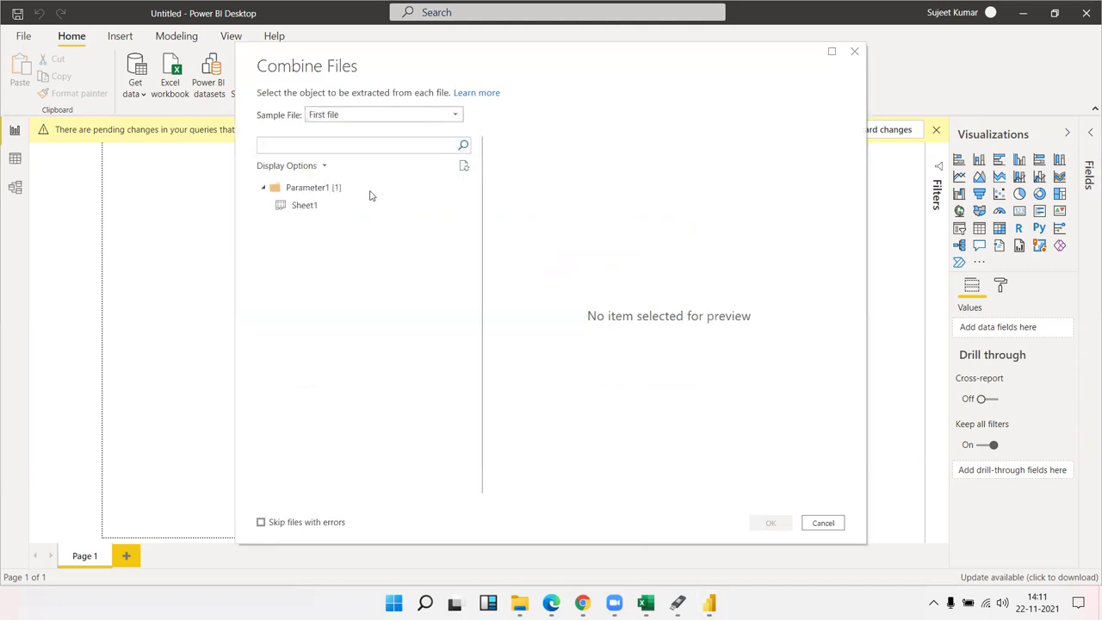
Pick 1.xlsx as the sample file, extract Sheet1, and confirm the combine.
{"action": "left_click", "coordinate": [342, 118]}
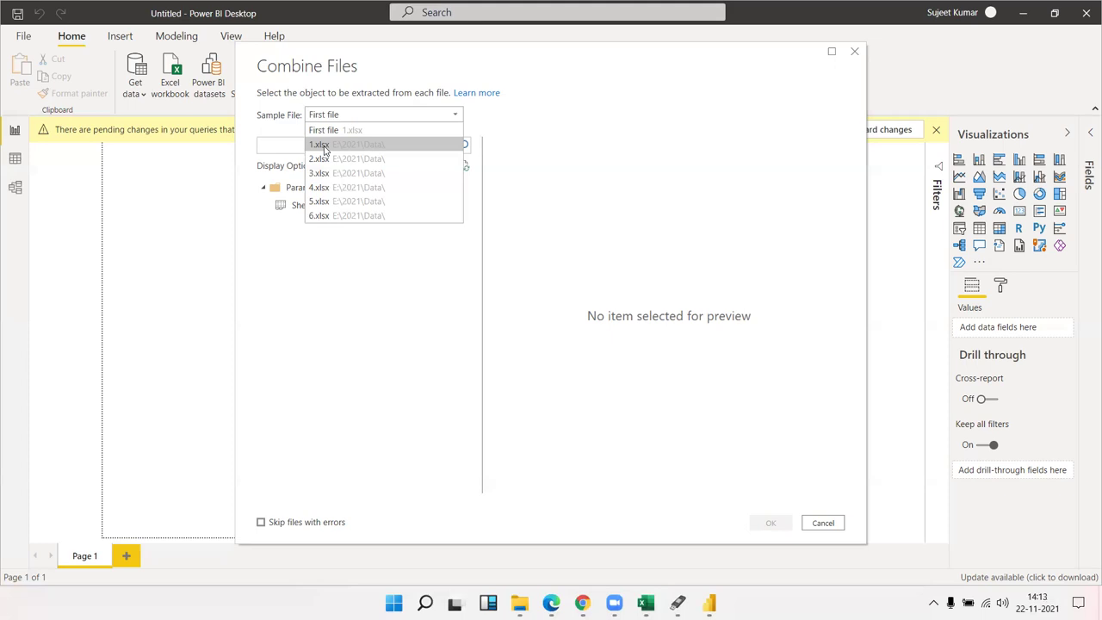
{"action": "left_click", "coordinate": [324, 146]}
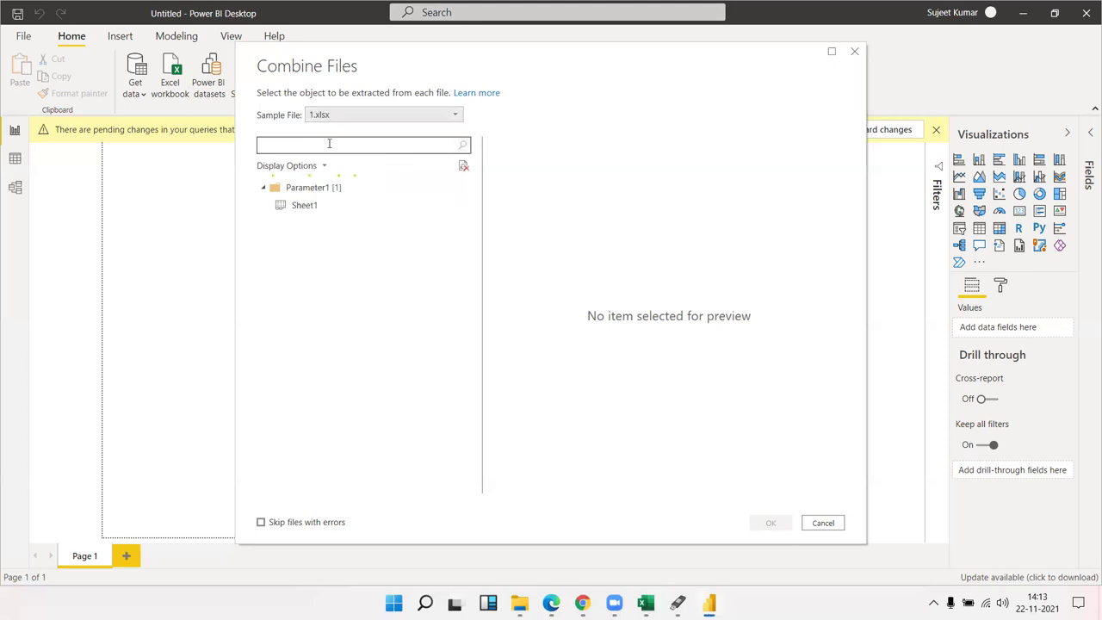
{"action": "left_click", "coordinate": [320, 205]}
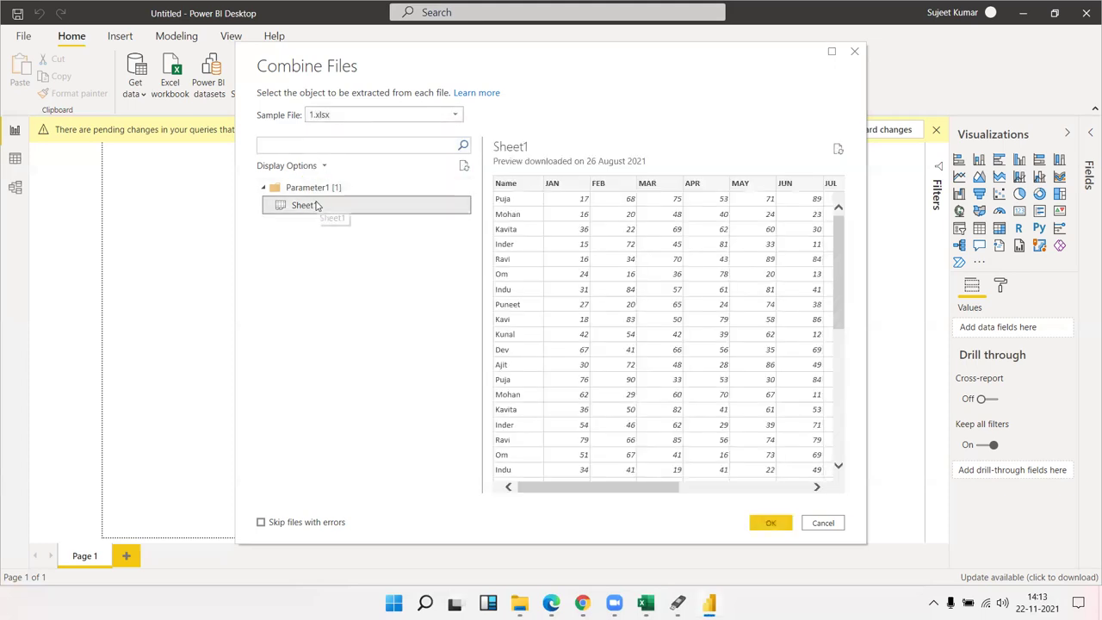
{"action": "left_click", "coordinate": [771, 522]}
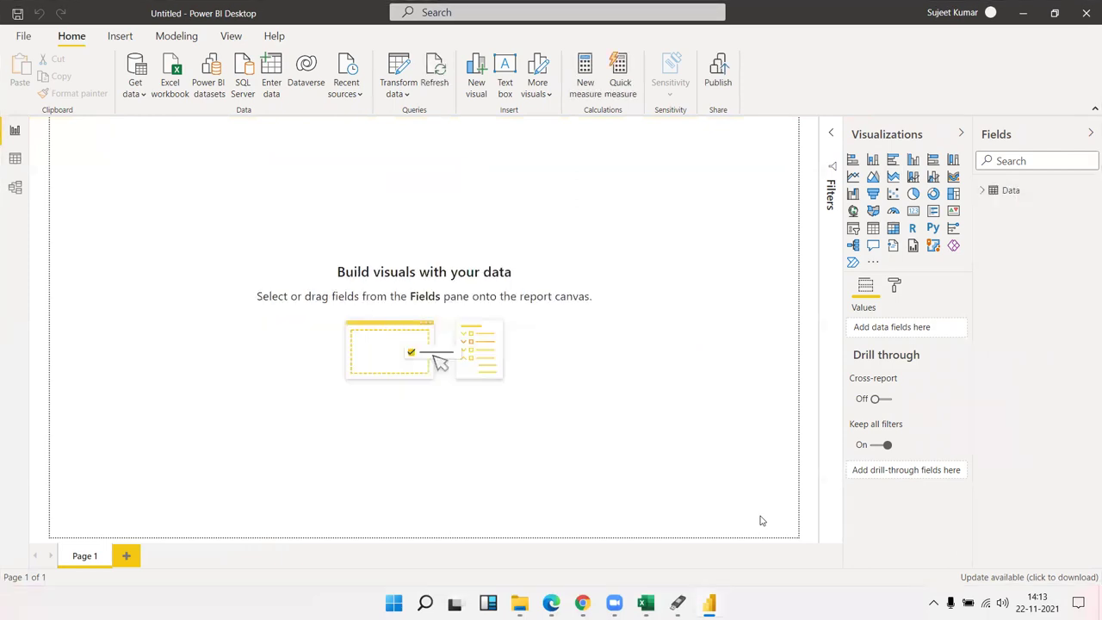
Show the combined table in Data view, scroll through its 252 rows, and select the Name column.
{"action": "left_click", "coordinate": [22, 166]}
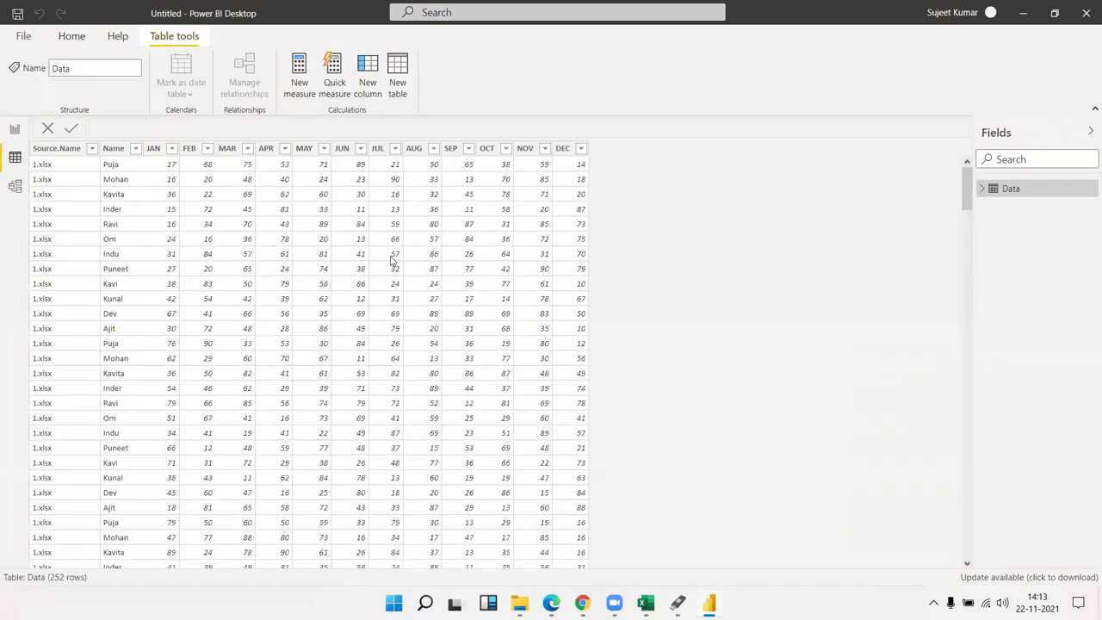
{"action": "scroll", "coordinate": [358, 330], "scroll_direction": "down", "scroll_amount": 8}
{"action": "scroll", "coordinate": [358, 330], "scroll_direction": "down", "scroll_amount": 15}
{"action": "scroll", "coordinate": [357, 330], "scroll_direction": "down", "scroll_amount": 20}
{"action": "scroll", "coordinate": [358, 330], "scroll_direction": "down", "scroll_amount": 5}
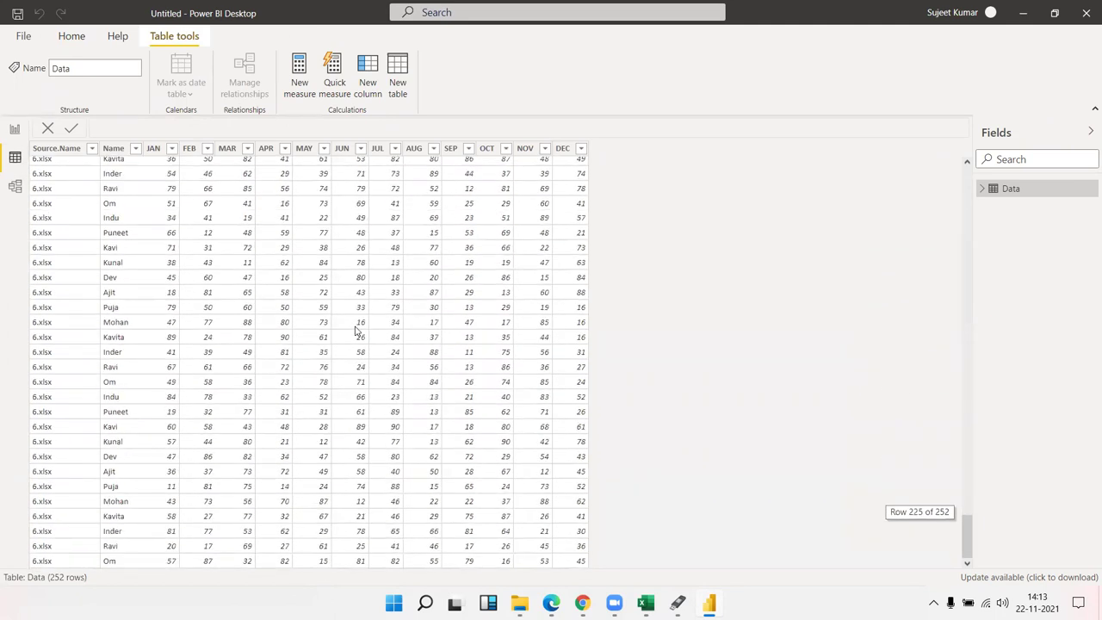
{"action": "scroll", "coordinate": [357, 330], "scroll_direction": "down", "scroll_amount": 5}
{"action": "scroll", "coordinate": [357, 332], "scroll_direction": "up", "scroll_amount": 20}
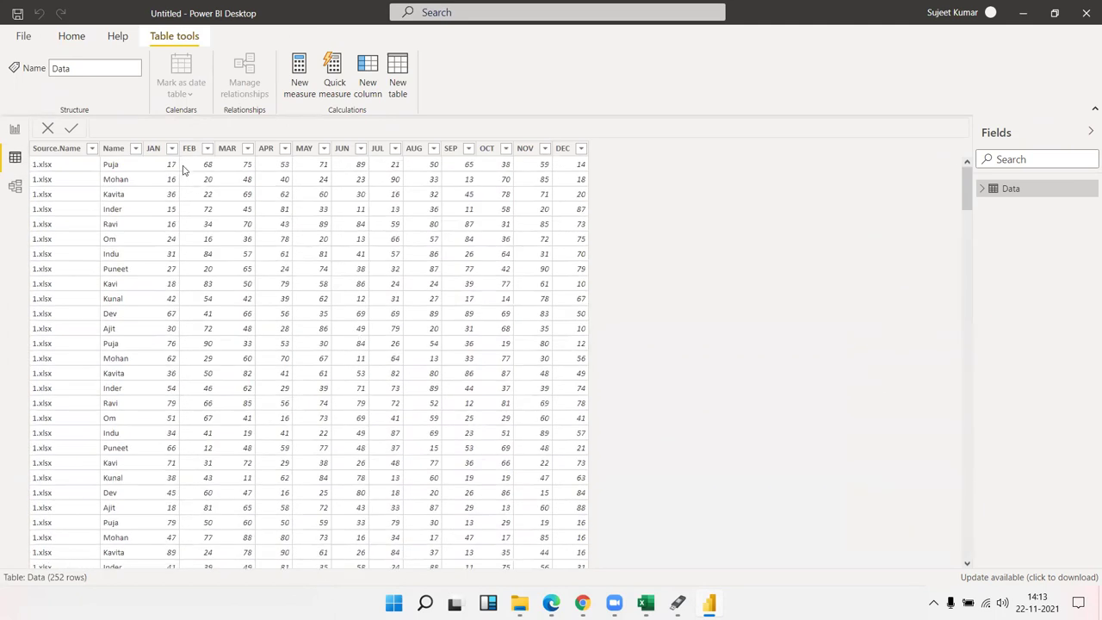
{"action": "left_click", "coordinate": [131, 151]}
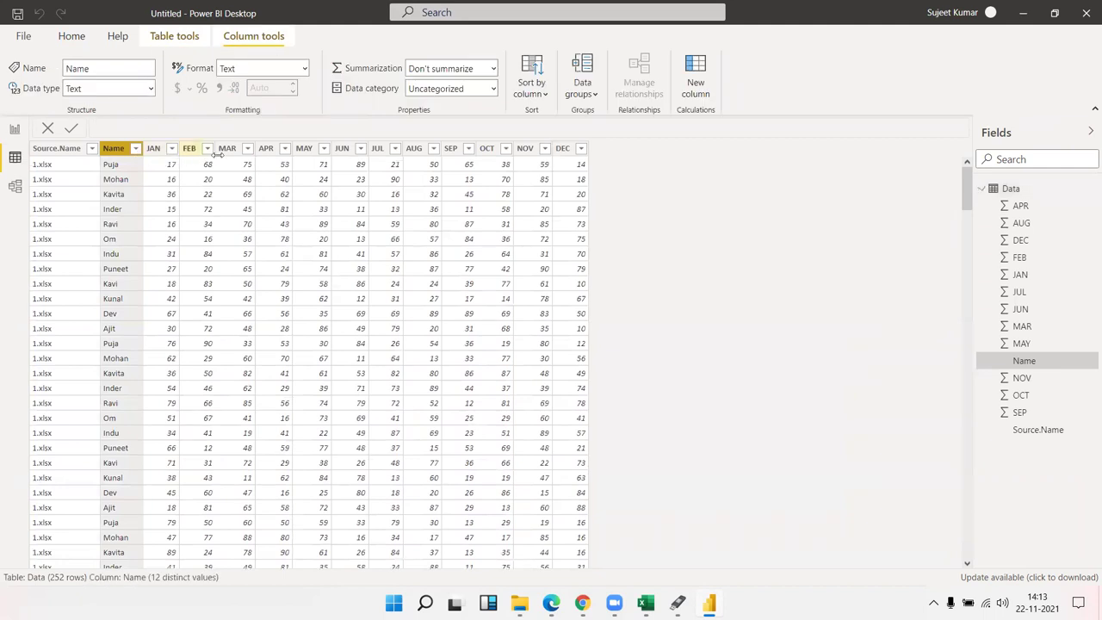
Inspect the APR, Name and JAN columns, then go to Report view and back to Data view.
{"action": "left_click", "coordinate": [268, 152]}
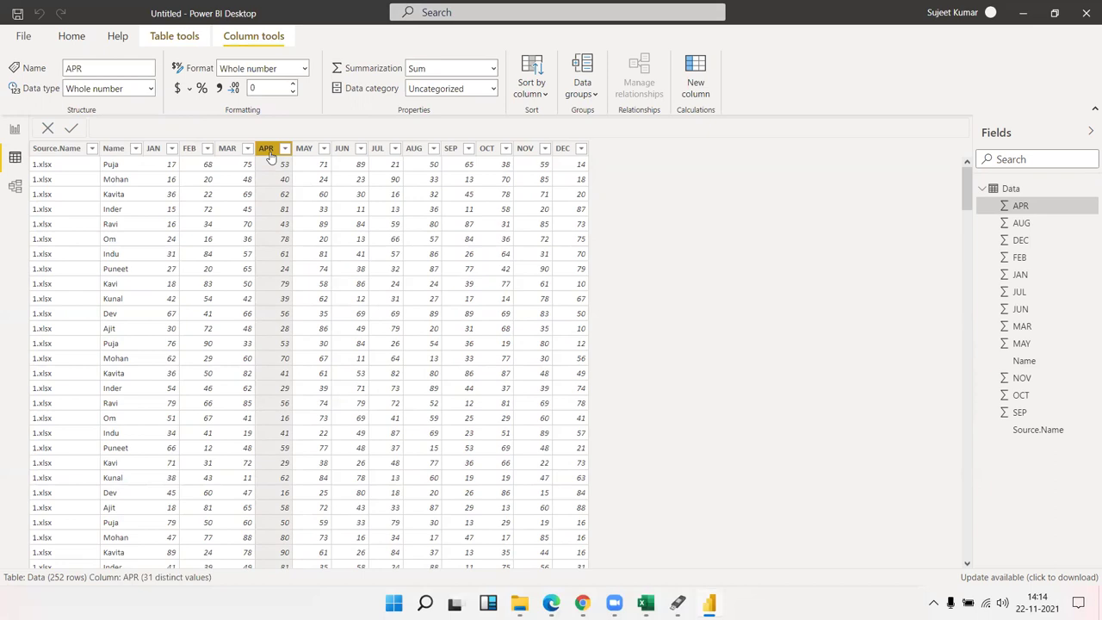
{"action": "left_click", "coordinate": [108, 150]}
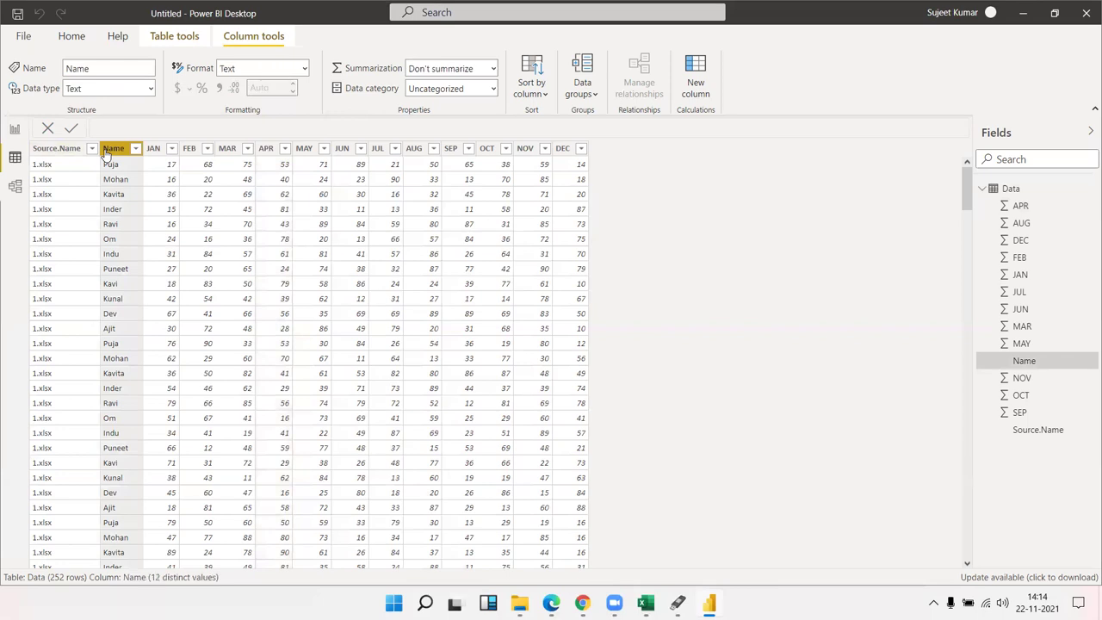
{"action": "left_click", "coordinate": [148, 150]}
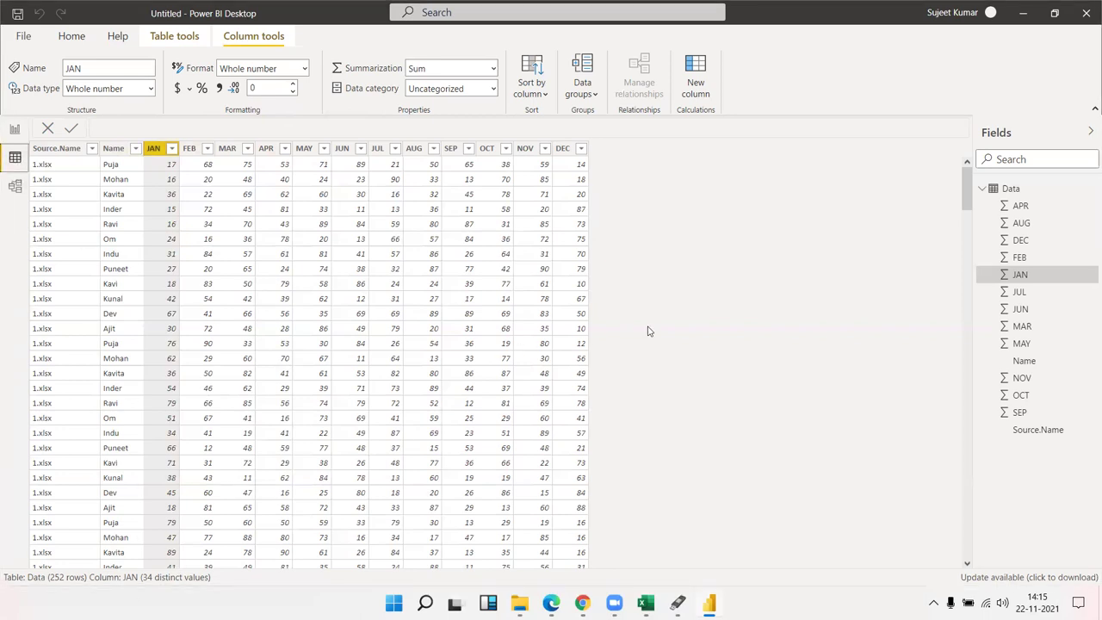
{"action": "left_click", "coordinate": [17, 130]}
{"action": "left_click", "coordinate": [18, 155]}
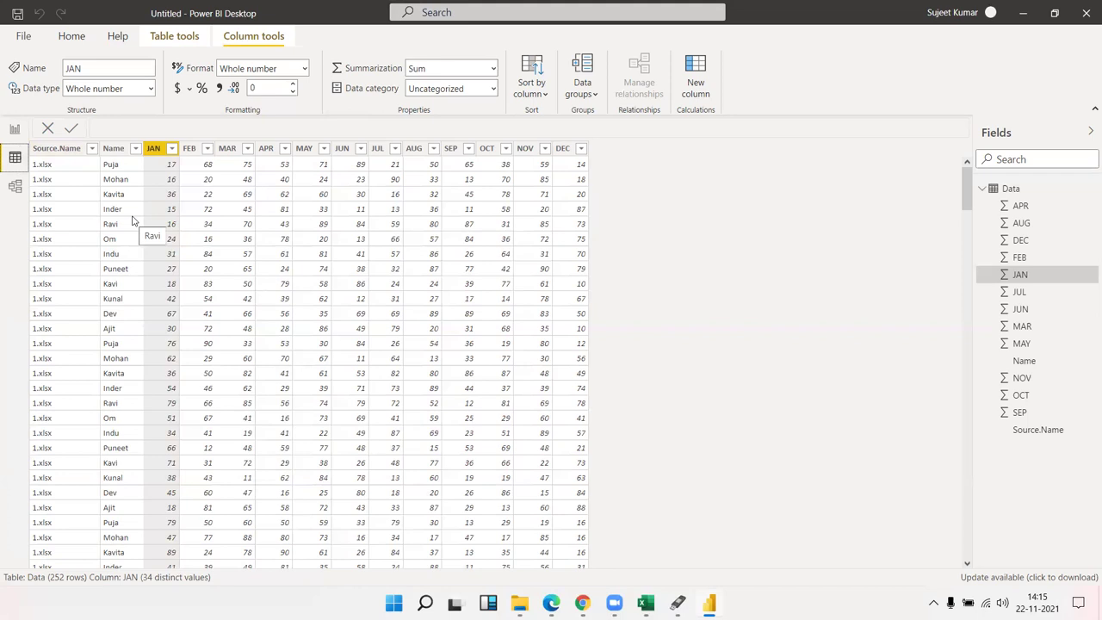
{"action": "left_click", "coordinate": [73, 171]}
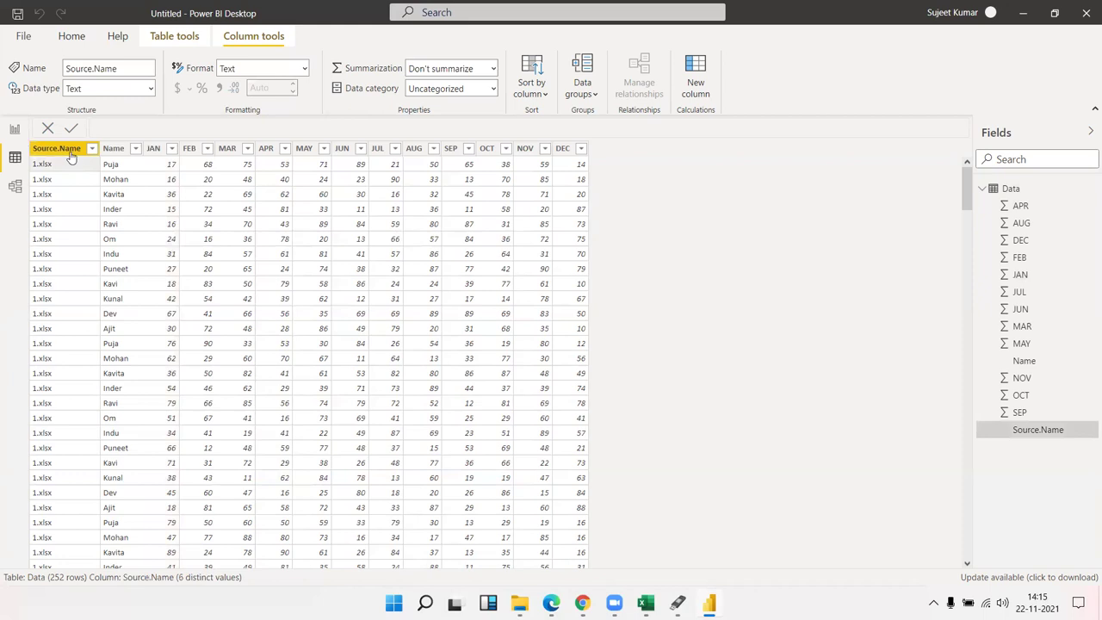
{"action": "left_click", "coordinate": [71, 153]}
{"action": "scroll", "coordinate": [86, 363], "scroll_direction": "down", "scroll_amount": 10}
{"action": "scroll", "coordinate": [87, 363], "scroll_direction": "down", "scroll_amount": 15}
{"action": "scroll", "coordinate": [86, 362], "scroll_direction": "down", "scroll_amount": 15}
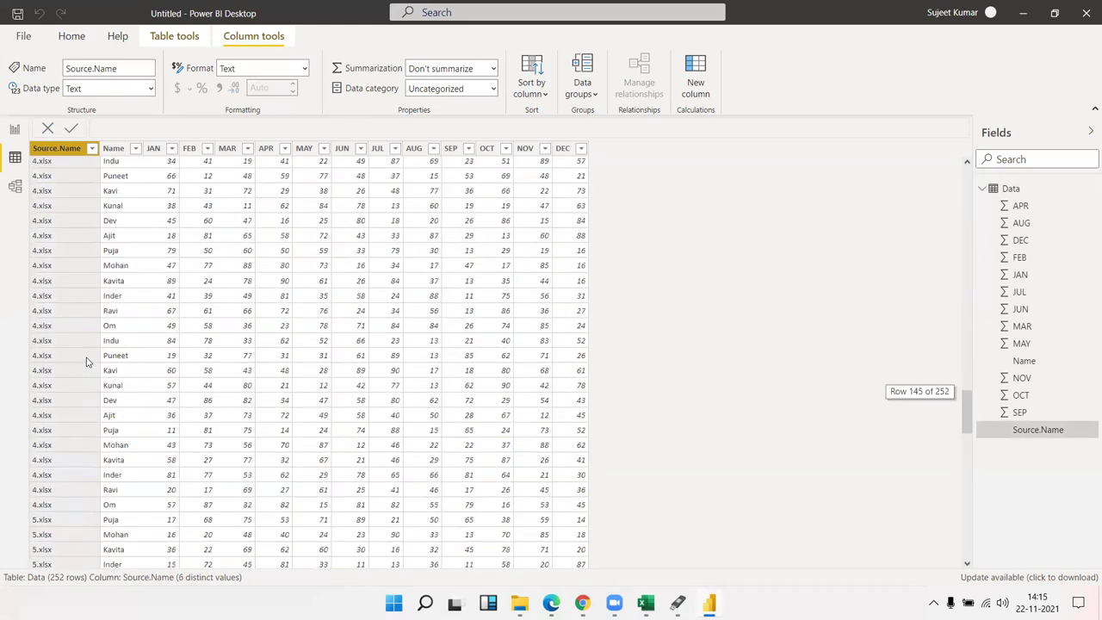
{"action": "scroll", "coordinate": [86, 362], "scroll_direction": "up", "scroll_amount": 15}
{"action": "scroll", "coordinate": [87, 360], "scroll_direction": "up", "scroll_amount": 20}
{"action": "scroll", "coordinate": [86, 361], "scroll_direction": "down", "scroll_amount": 15}
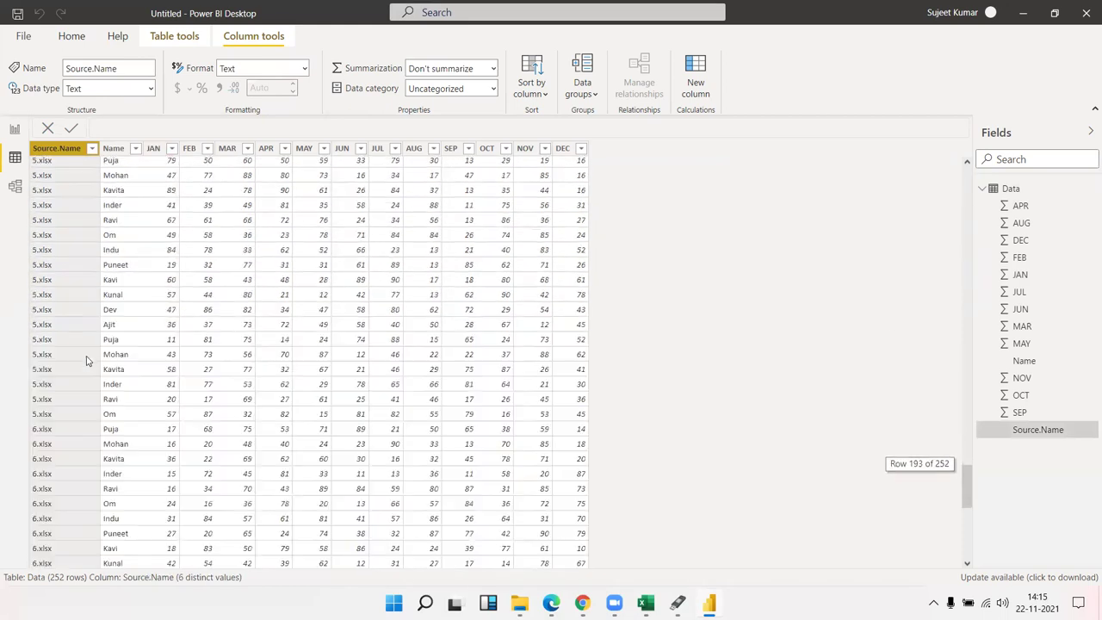
{"action": "scroll", "coordinate": [87, 361], "scroll_direction": "down", "scroll_amount": 10}
{"action": "scroll", "coordinate": [87, 361], "scroll_direction": "up", "scroll_amount": 20}
{"action": "scroll", "coordinate": [87, 361], "scroll_direction": "up", "scroll_amount": 20}
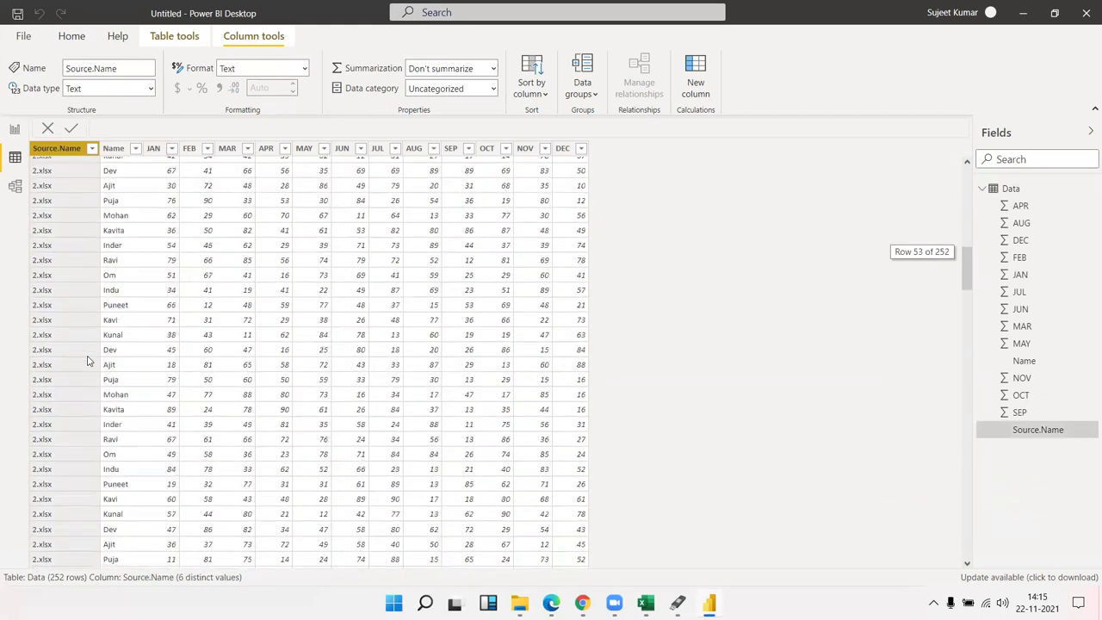
{"action": "scroll", "coordinate": [87, 361], "scroll_direction": "up", "scroll_amount": 15}
{"action": "left_click", "coordinate": [168, 283]}
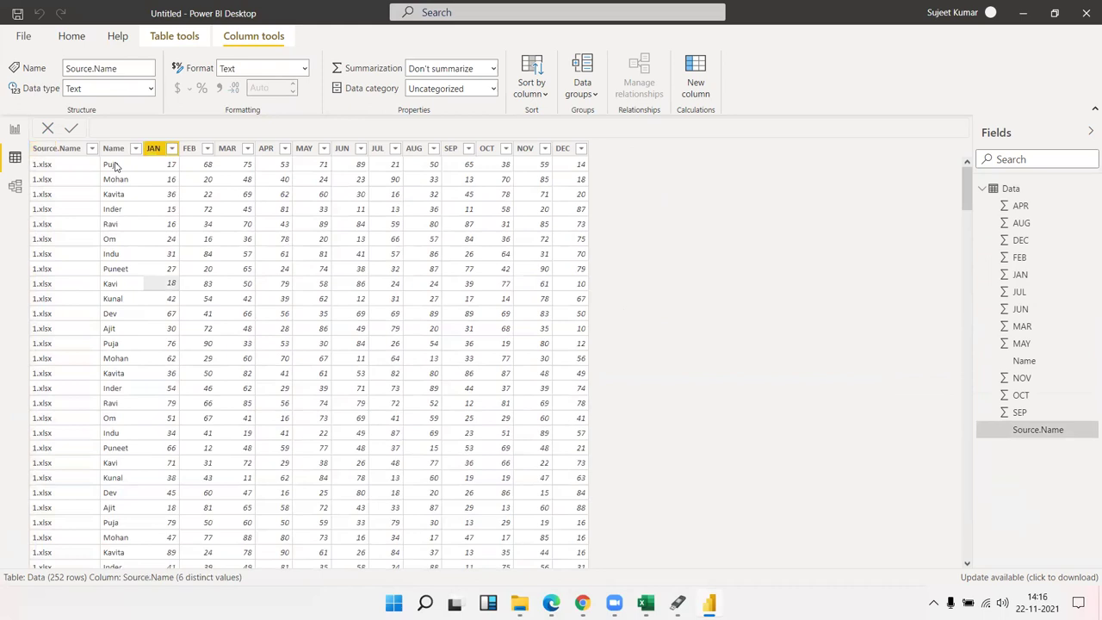
{"action": "left_click", "coordinate": [43, 174]}
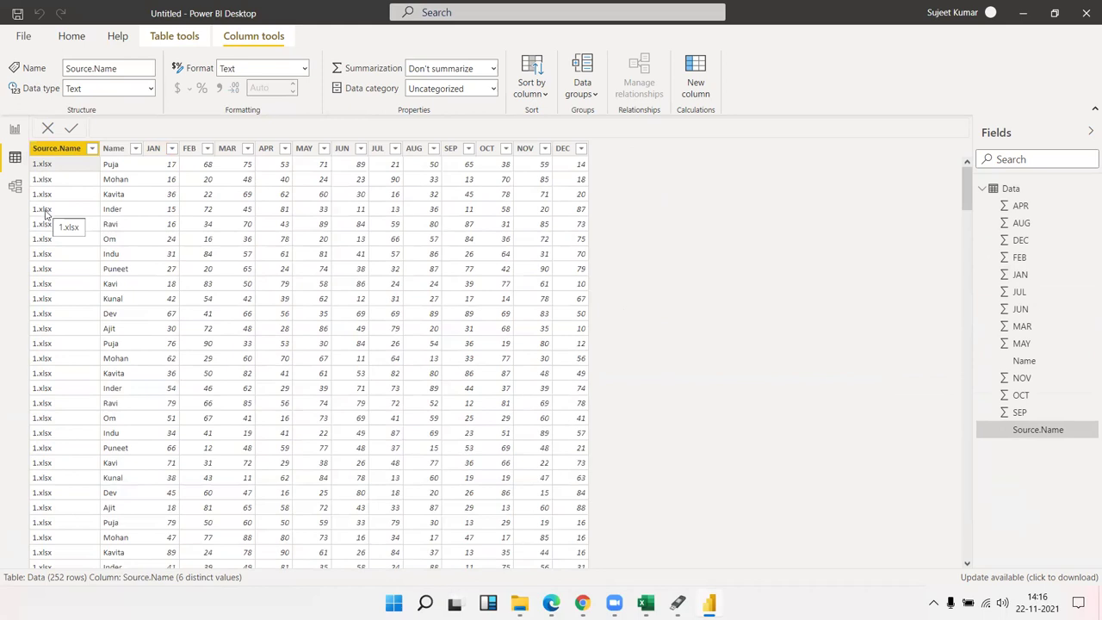
{"action": "left_click", "coordinate": [105, 150]}
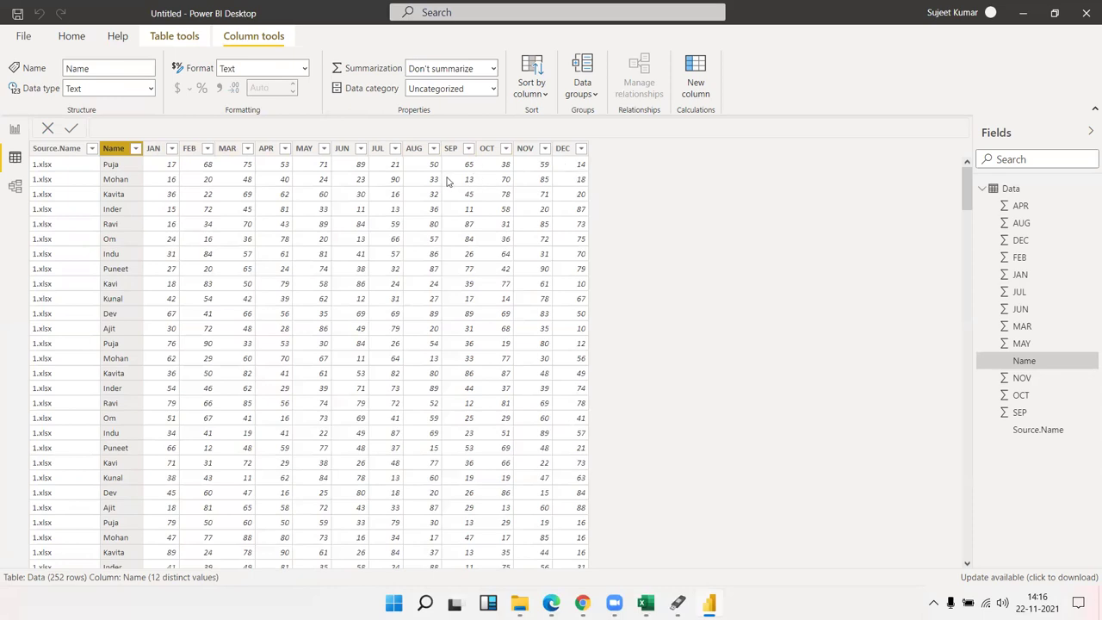
From Report view, show the full Get Data catalogue filtered to File connectors.
{"action": "left_click", "coordinate": [15, 132]}
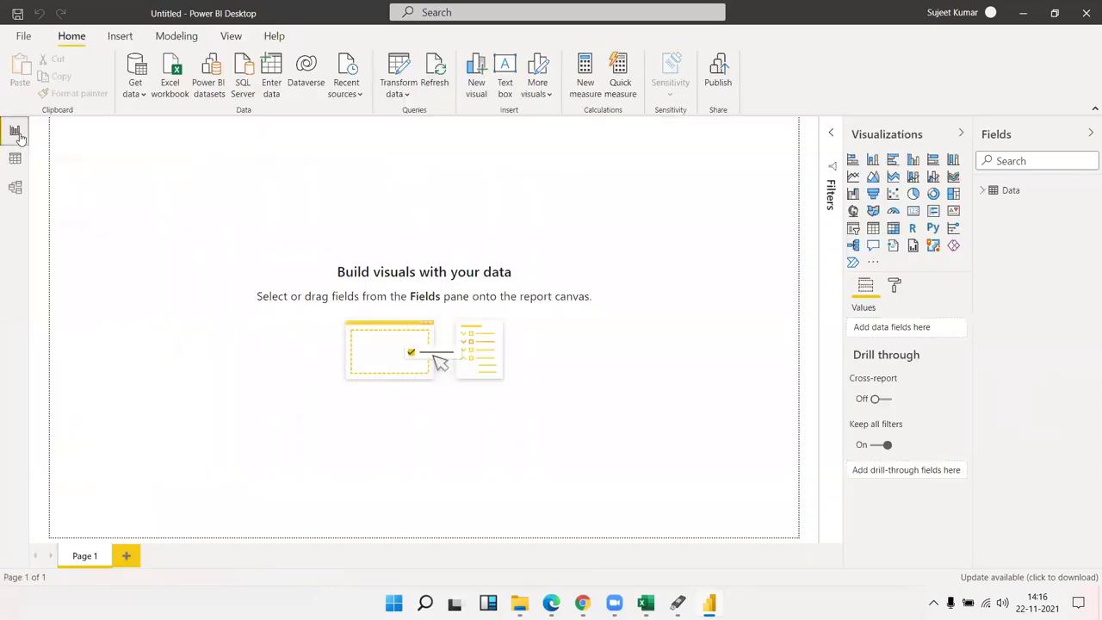
{"action": "left_click", "coordinate": [138, 93]}
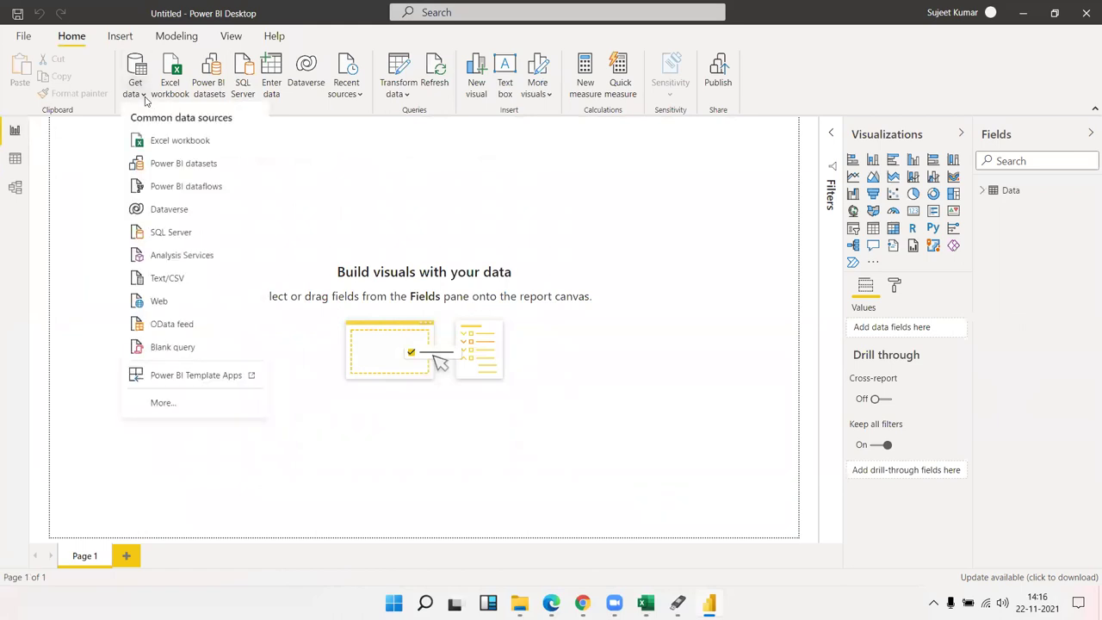
{"action": "left_click", "coordinate": [160, 402]}
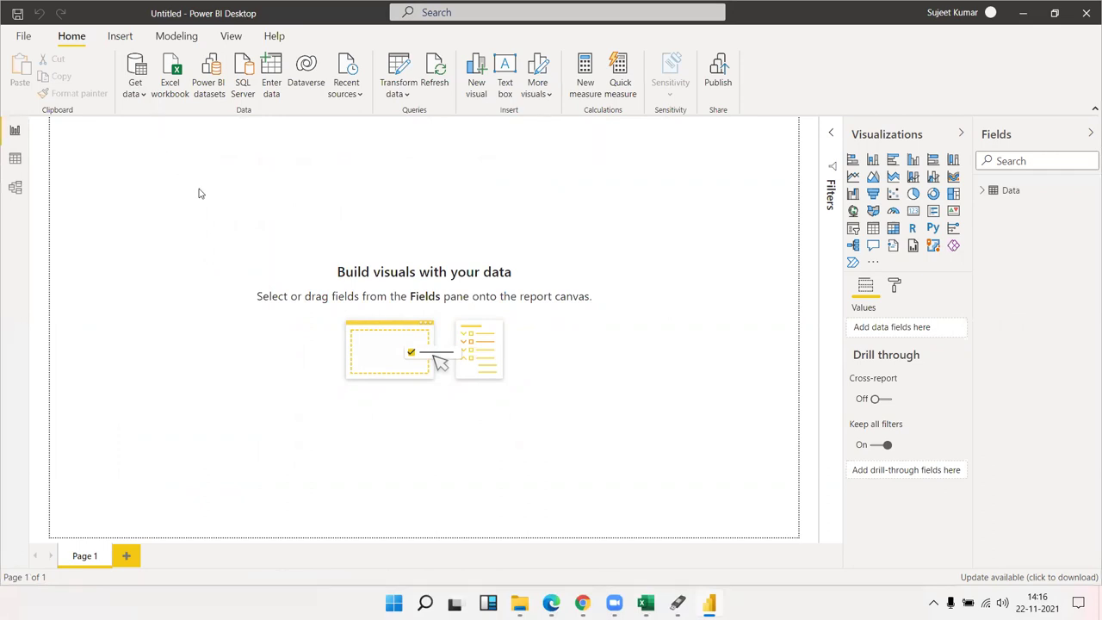
{"action": "left_click", "coordinate": [362, 166]}
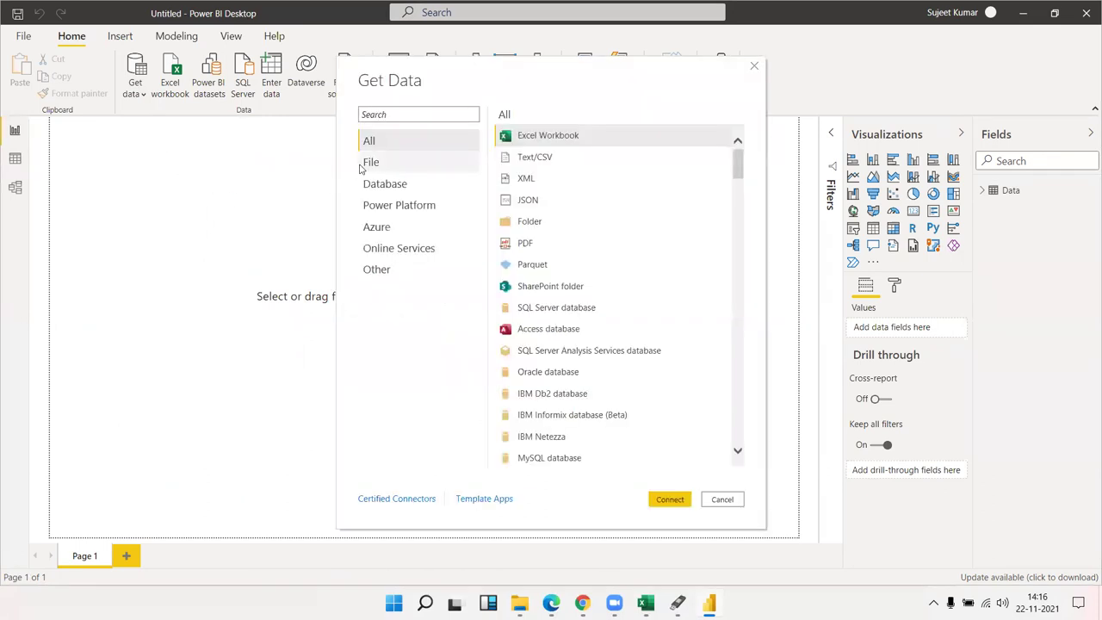
Browse the JSON, Parquet and SharePoint folder connectors, then switch to the Database category.
{"action": "left_click_drag", "start_coordinate": [535, 158], "coordinate": [539, 180]}
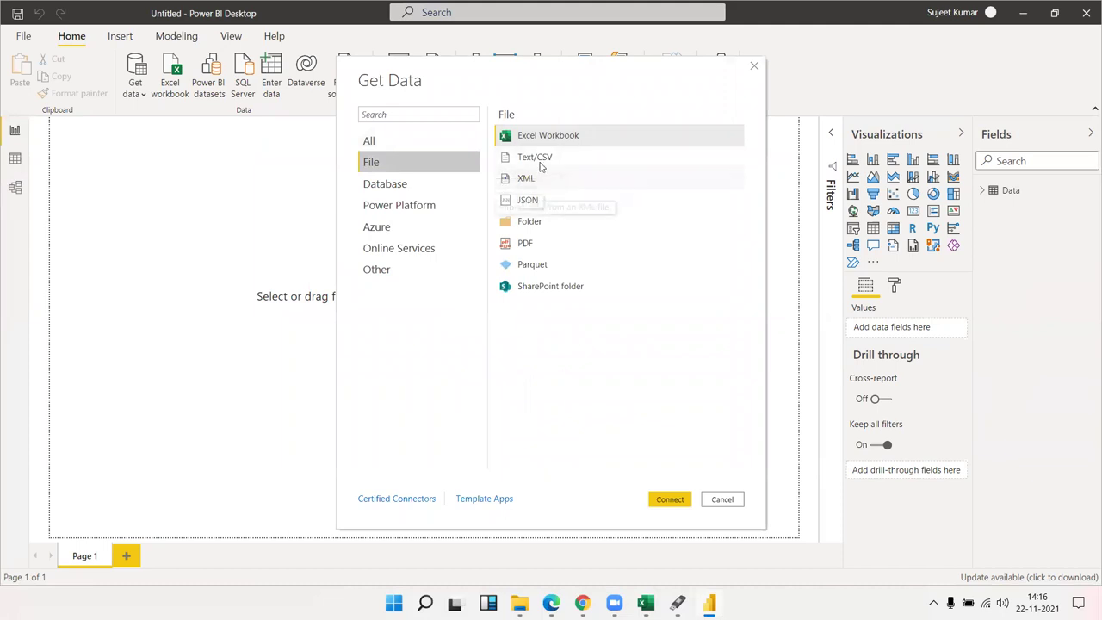
{"action": "left_click", "coordinate": [529, 200]}
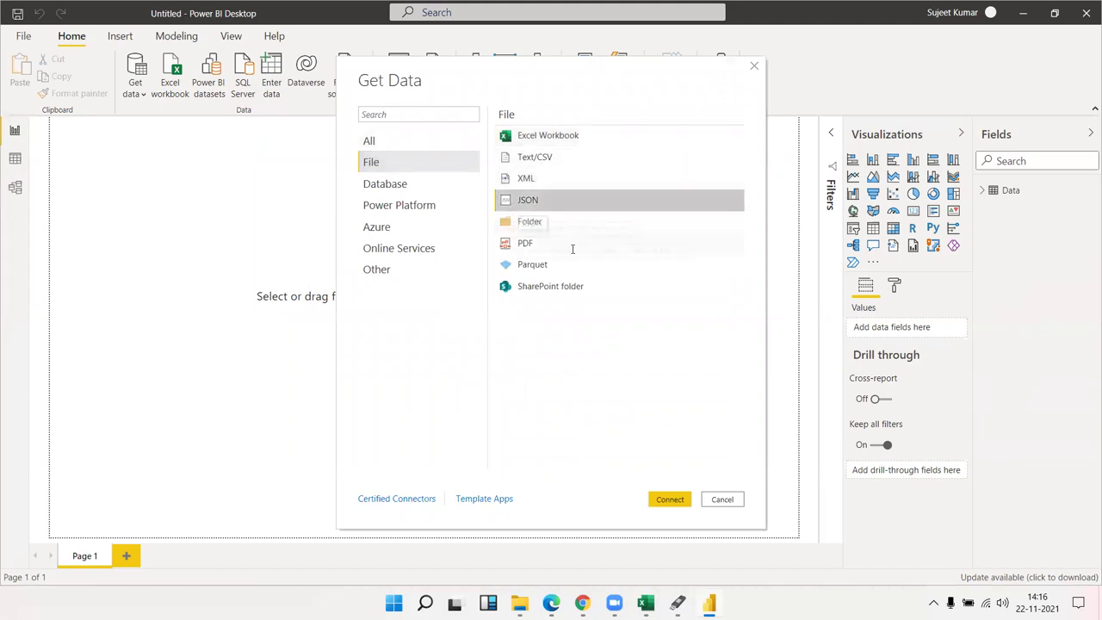
{"action": "left_click", "coordinate": [557, 268]}
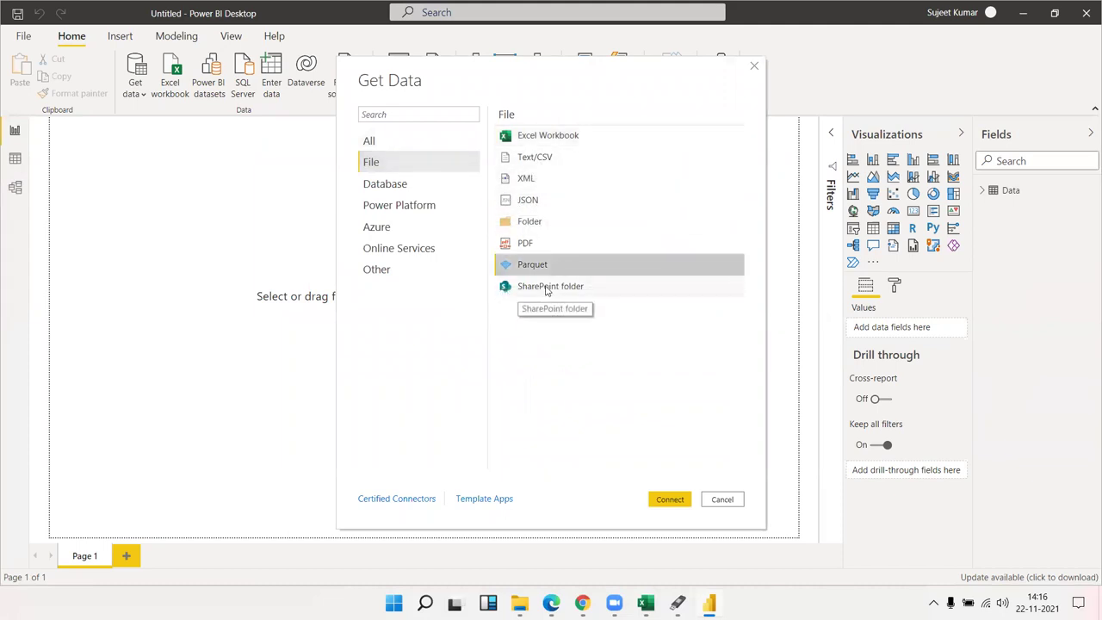
{"action": "left_click", "coordinate": [546, 289]}
{"action": "left_click", "coordinate": [546, 291]}
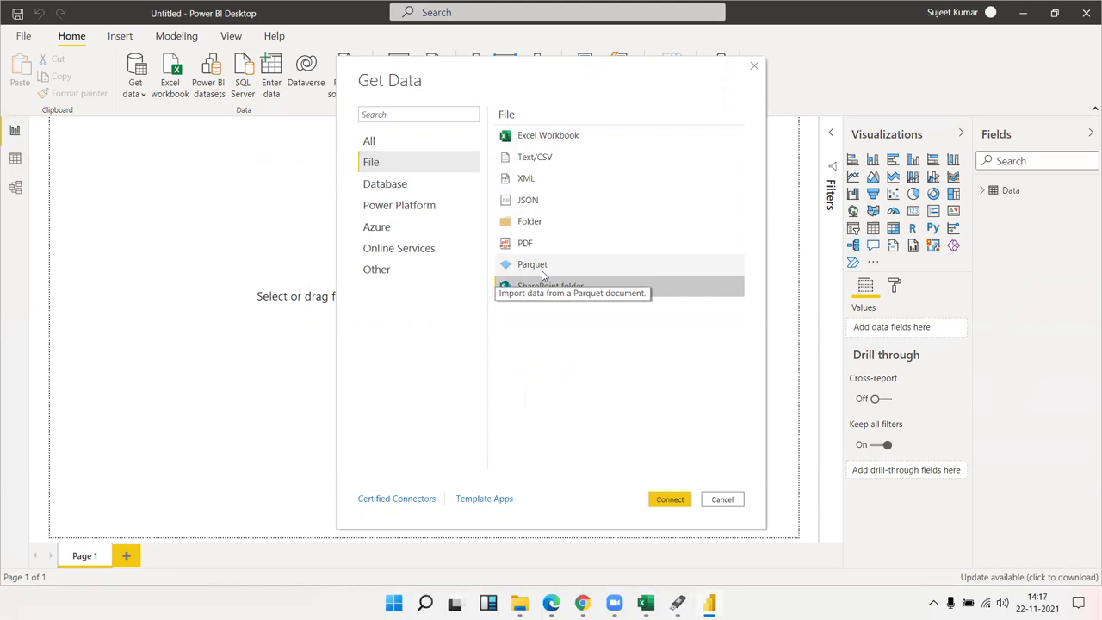
{"action": "left_click", "coordinate": [437, 191]}
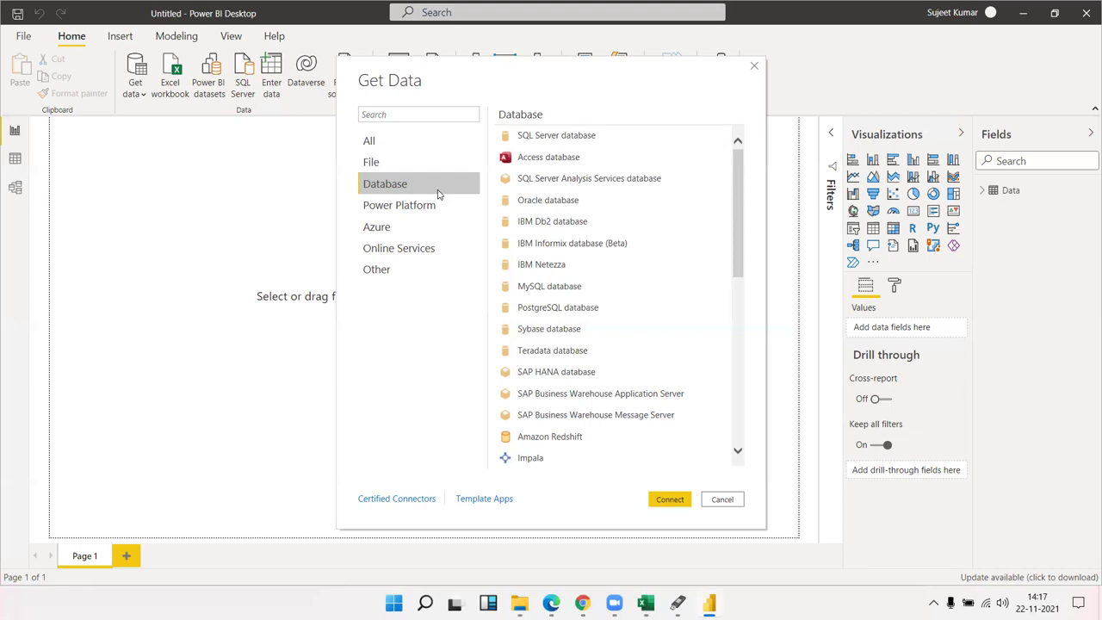
Select the SQL Server database connector, briefly trying Access database first.
{"action": "scroll", "coordinate": [586, 202], "scroll_direction": "down", "scroll_amount": 5}
{"action": "scroll", "coordinate": [583, 208], "scroll_direction": "up", "scroll_amount": 5}
{"action": "left_click", "coordinate": [585, 145]}
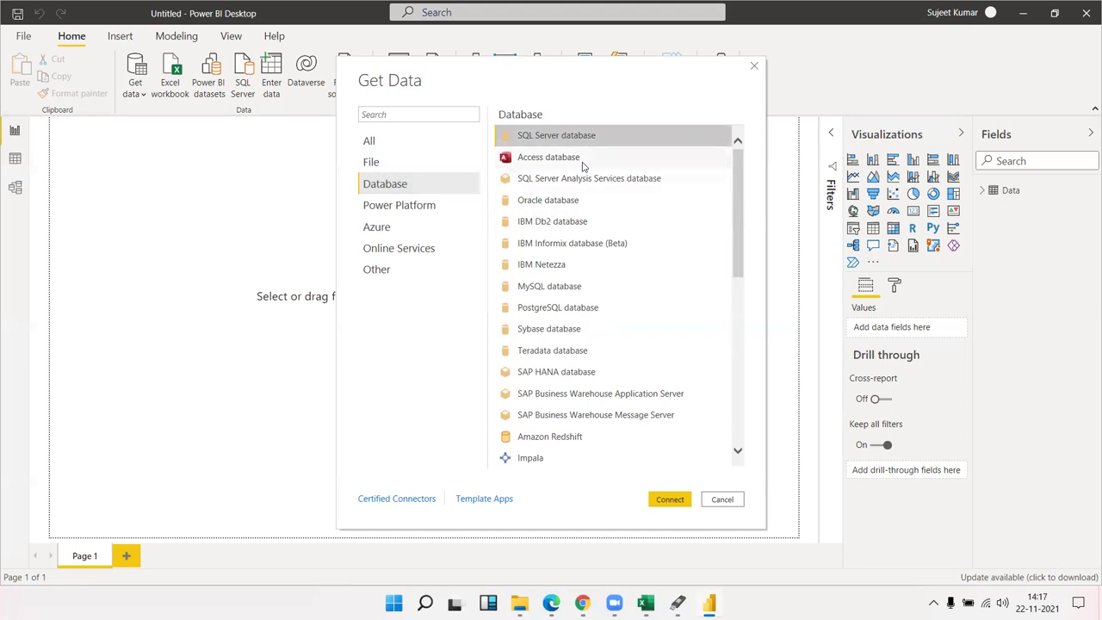
{"action": "left_click", "coordinate": [582, 162]}
{"action": "left_click", "coordinate": [575, 140]}
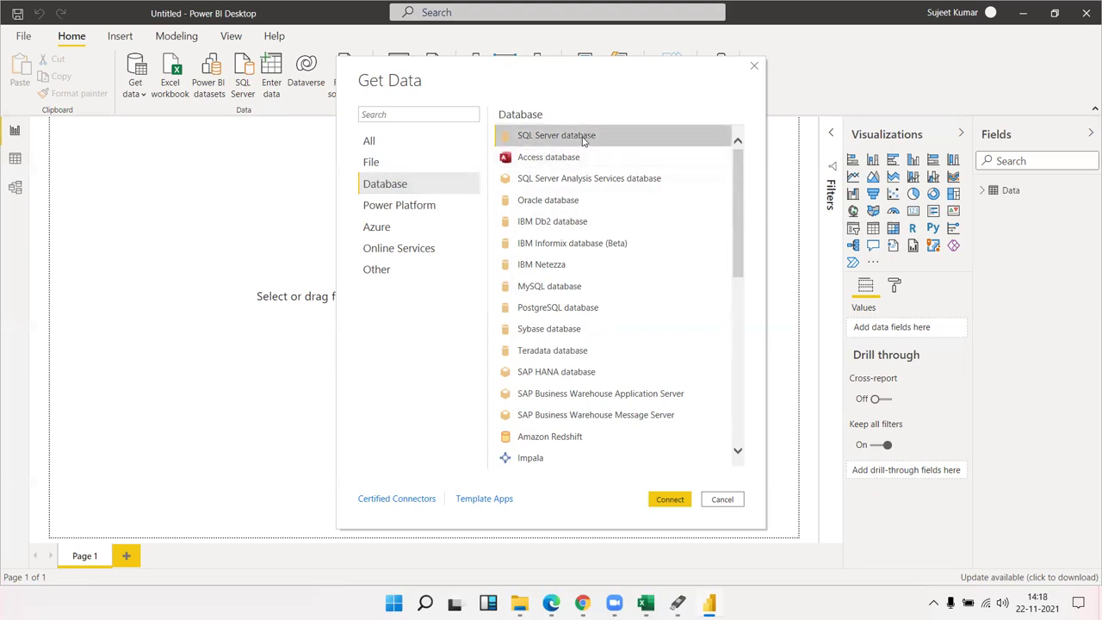
Launch SQL Server Management Studio from Windows search, then connect with the SQL Server connector.
{"action": "key", "text": "super"}
{"action": "type", "text": "sql"}
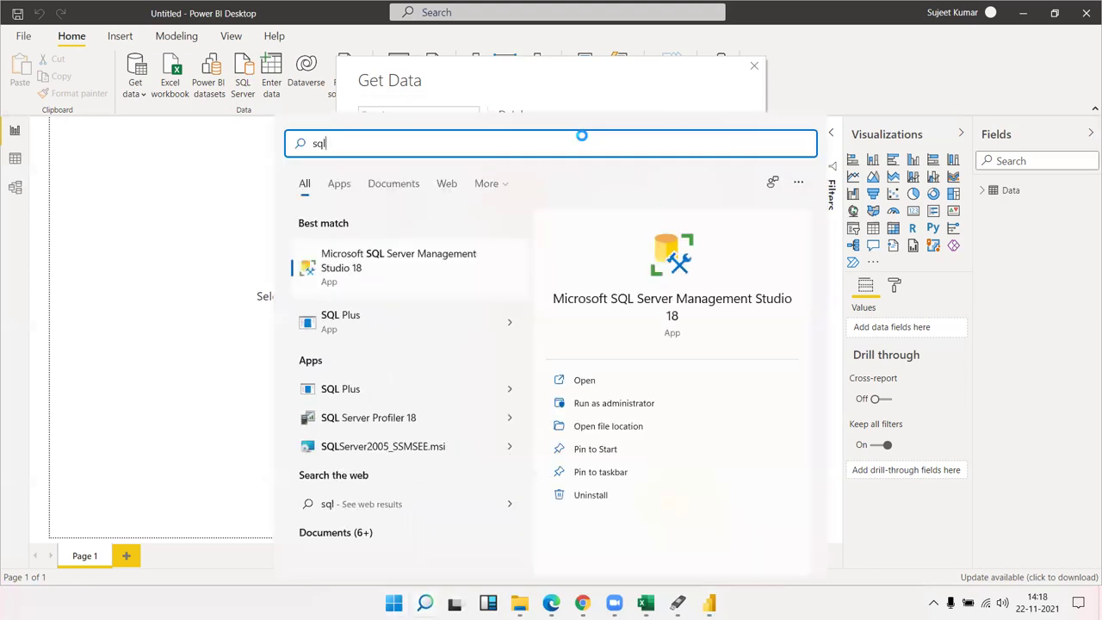
{"action": "key", "text": "Return"}
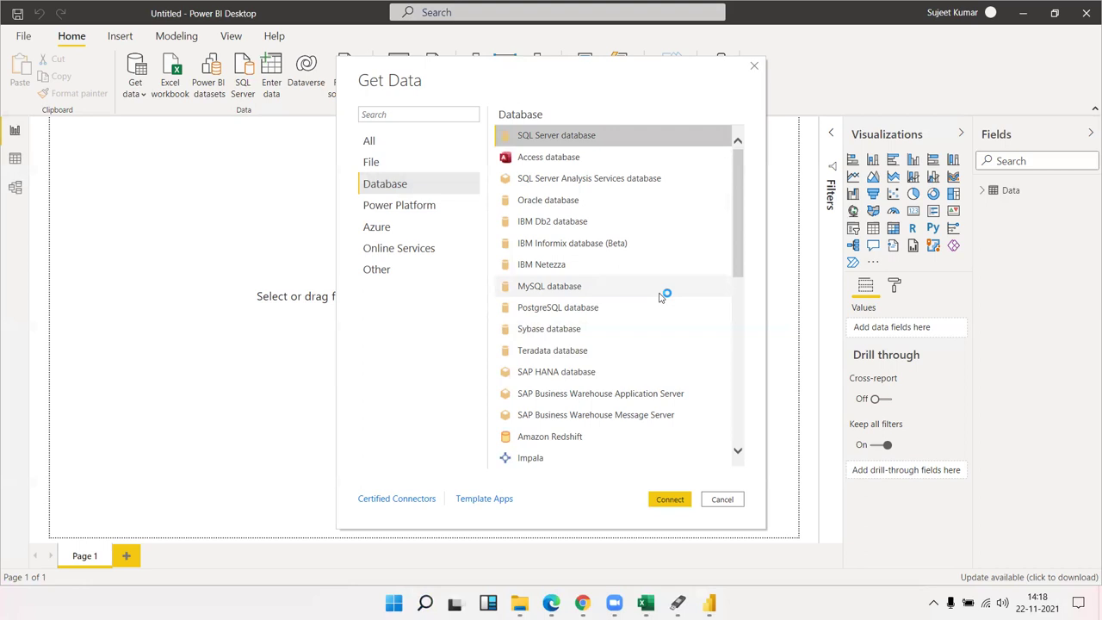
{"action": "left_click", "coordinate": [686, 499]}
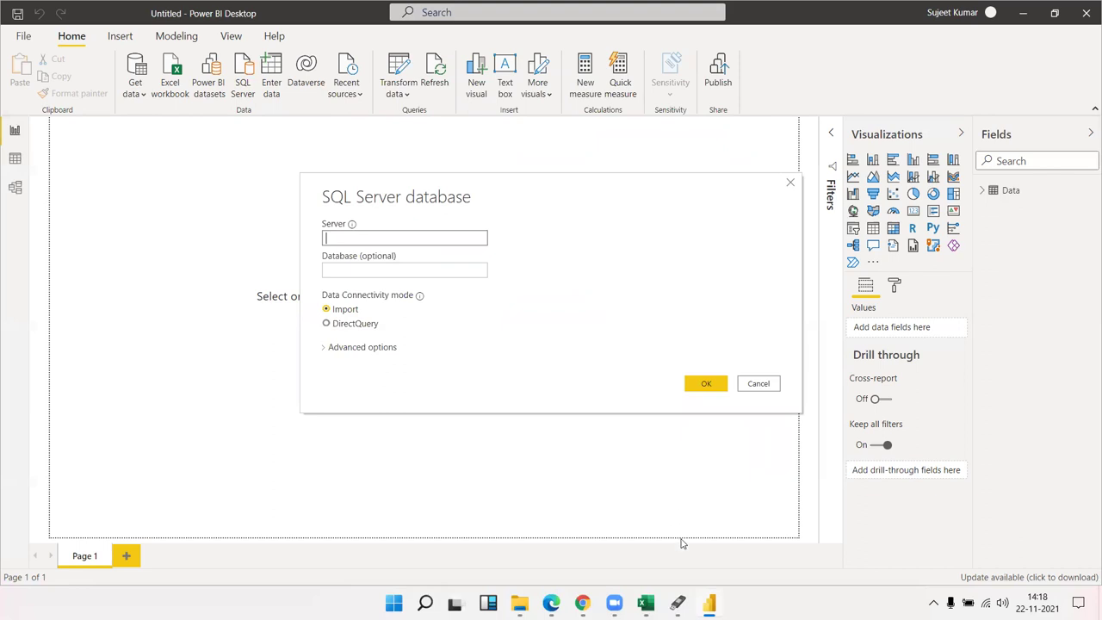
Cancel the SQL Server database dialog and briefly view the File menu.
{"action": "left_click", "coordinate": [764, 387]}
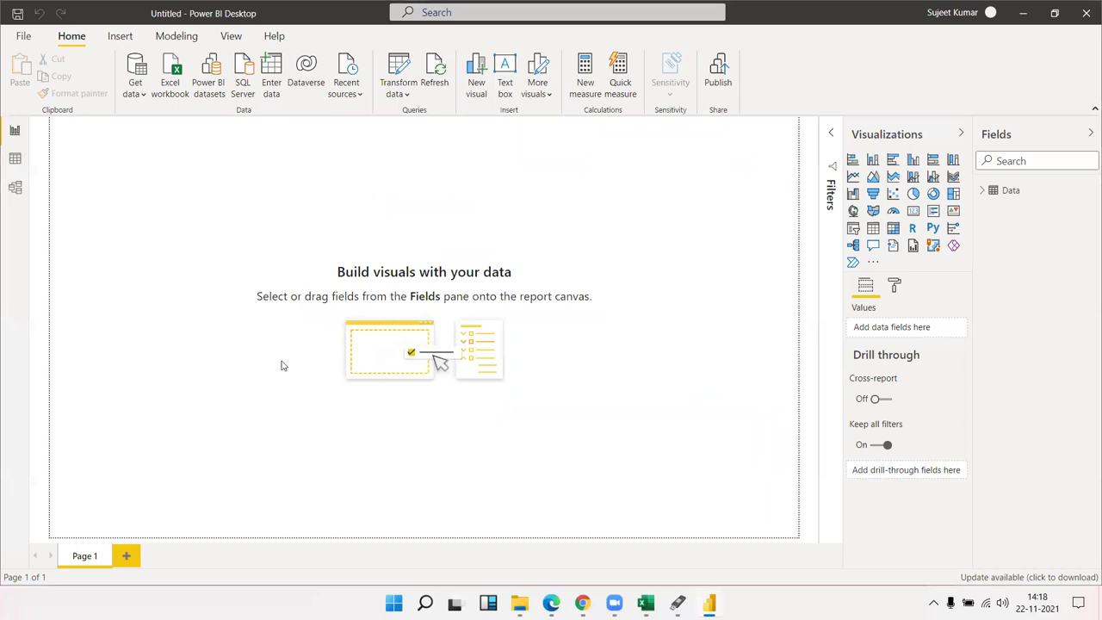
{"action": "left_click", "coordinate": [23, 36]}
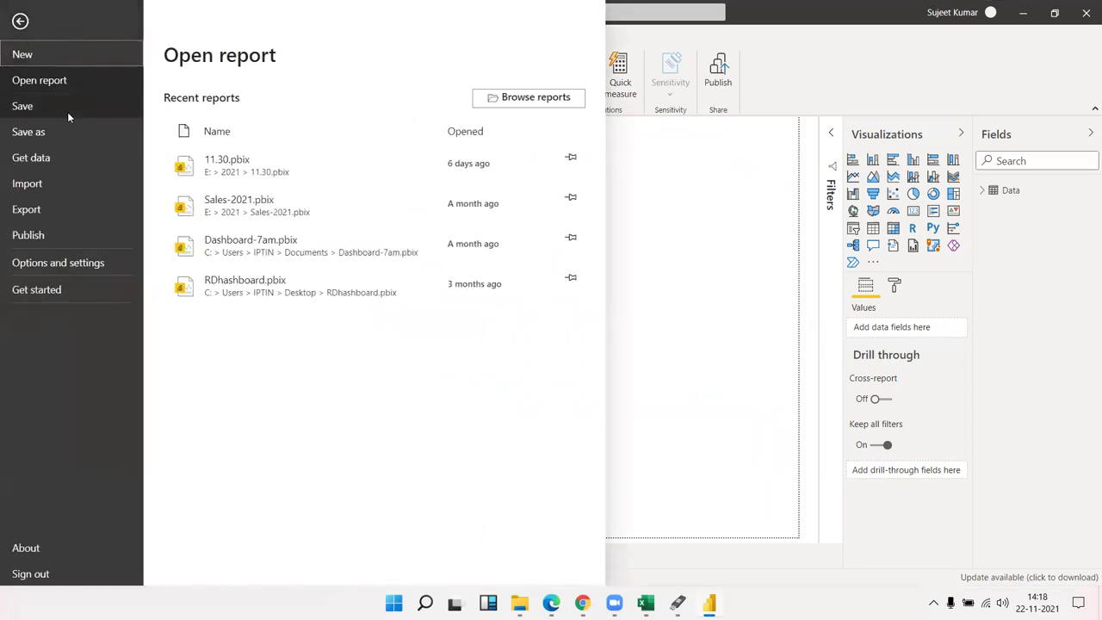
{"action": "key", "text": "Escape"}
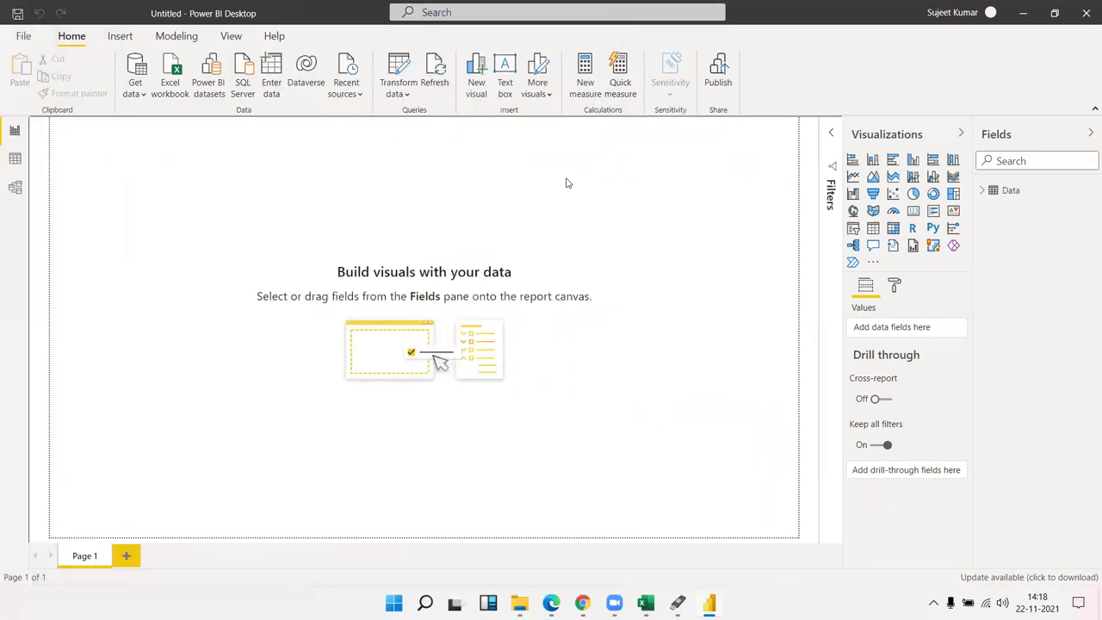
Add a blank query and close Power Query Editor choosing Not now, leaving changes unapplied.
{"action": "left_click", "coordinate": [141, 90]}
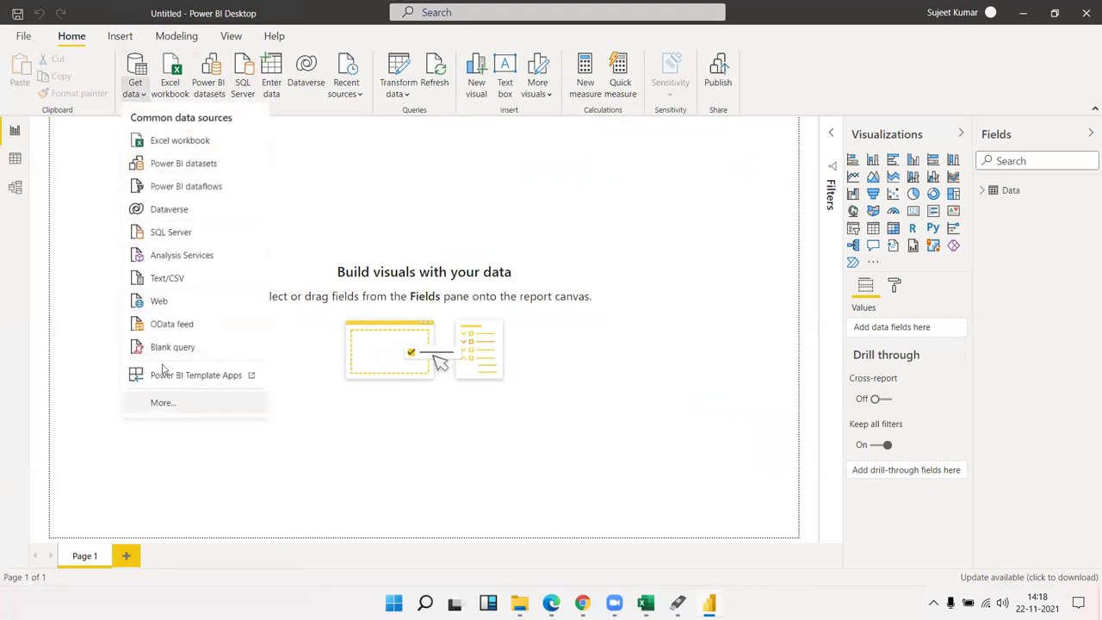
{"action": "left_click", "coordinate": [169, 348]}
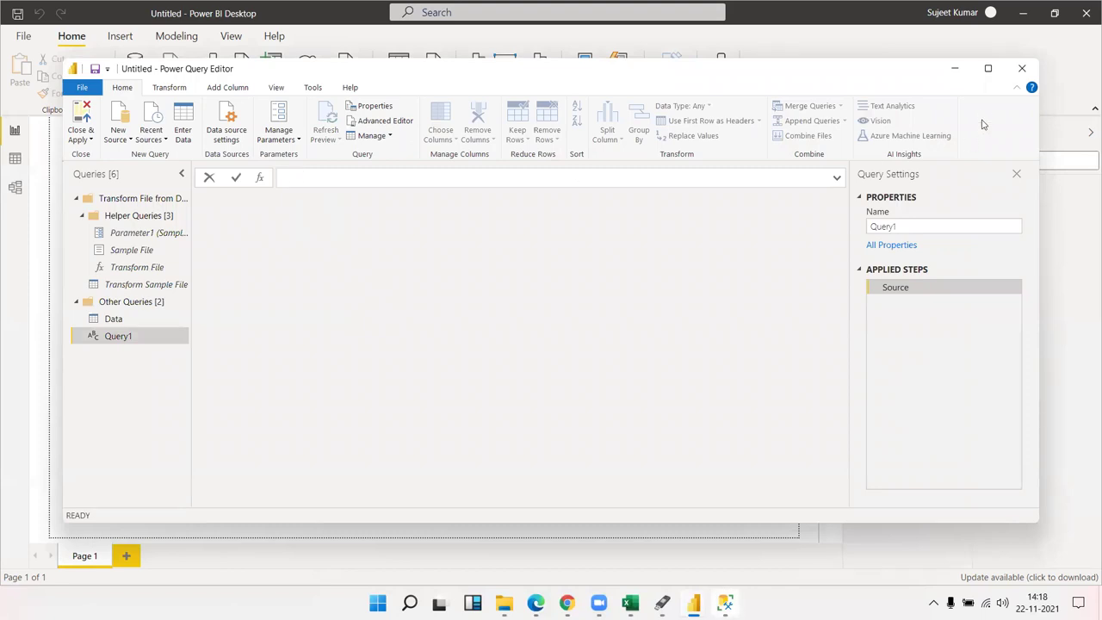
{"action": "left_click", "coordinate": [1023, 69]}
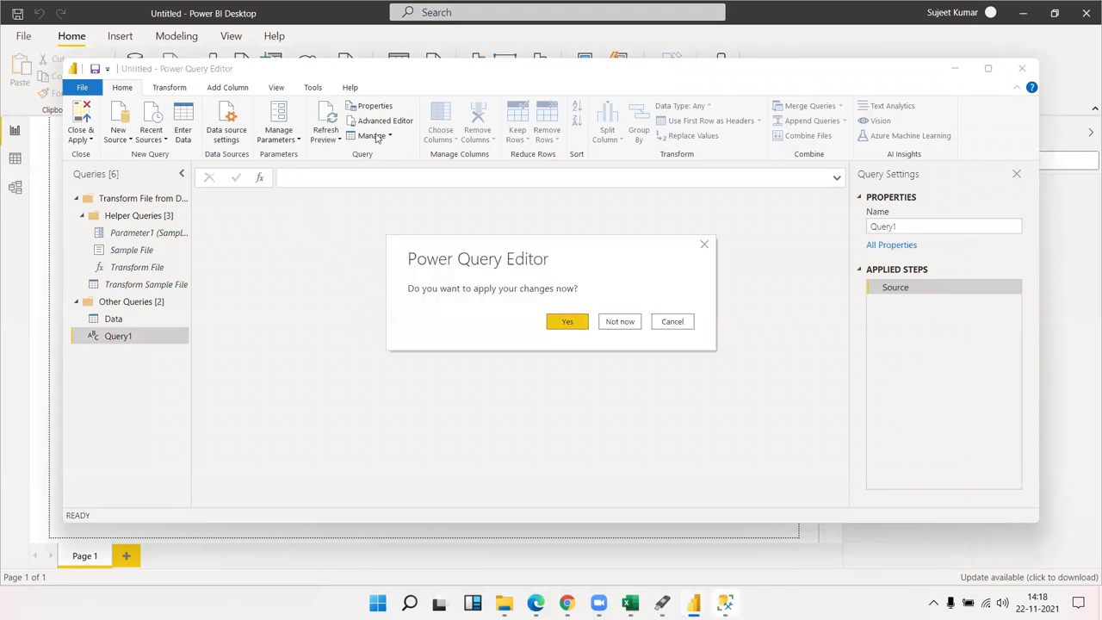
{"action": "left_click", "coordinate": [620, 323]}
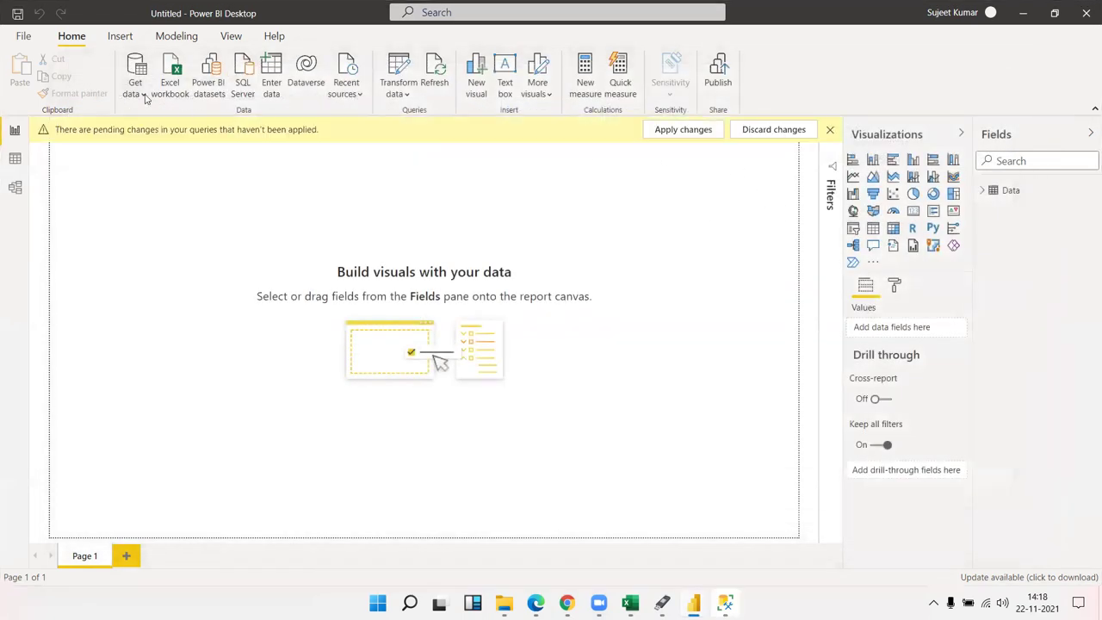
{"action": "left_click", "coordinate": [136, 89]}
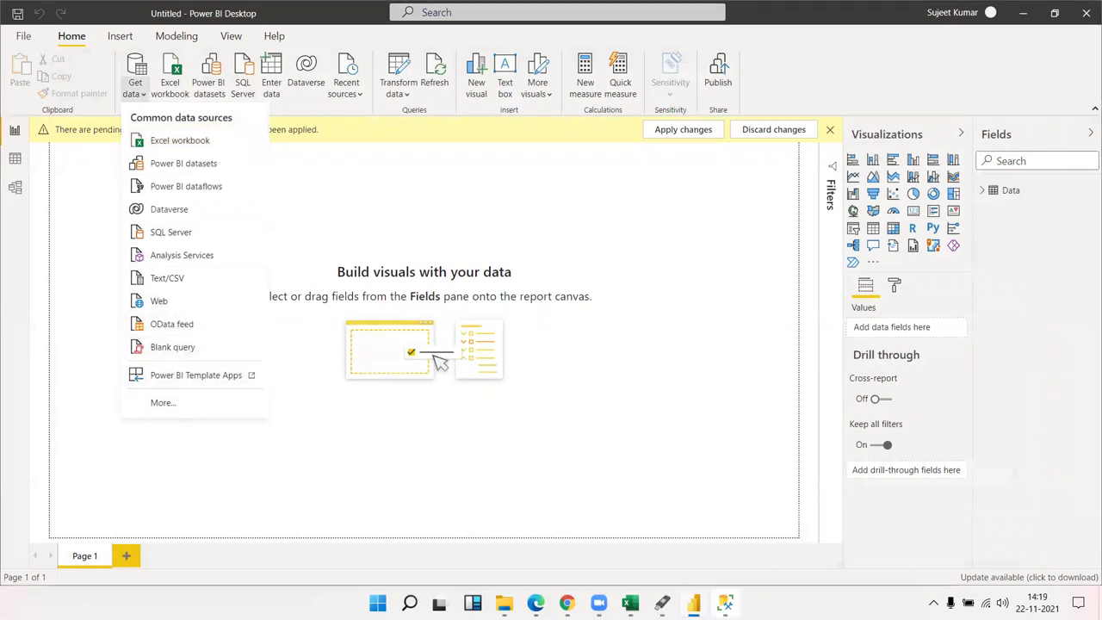
Submit the IPT\SQLEXPRESS connection in Import mode after trying DirectQuery and reviewing the advanced options.
{"action": "left_click", "coordinate": [725, 603]}
{"action": "left_click", "coordinate": [180, 238]}
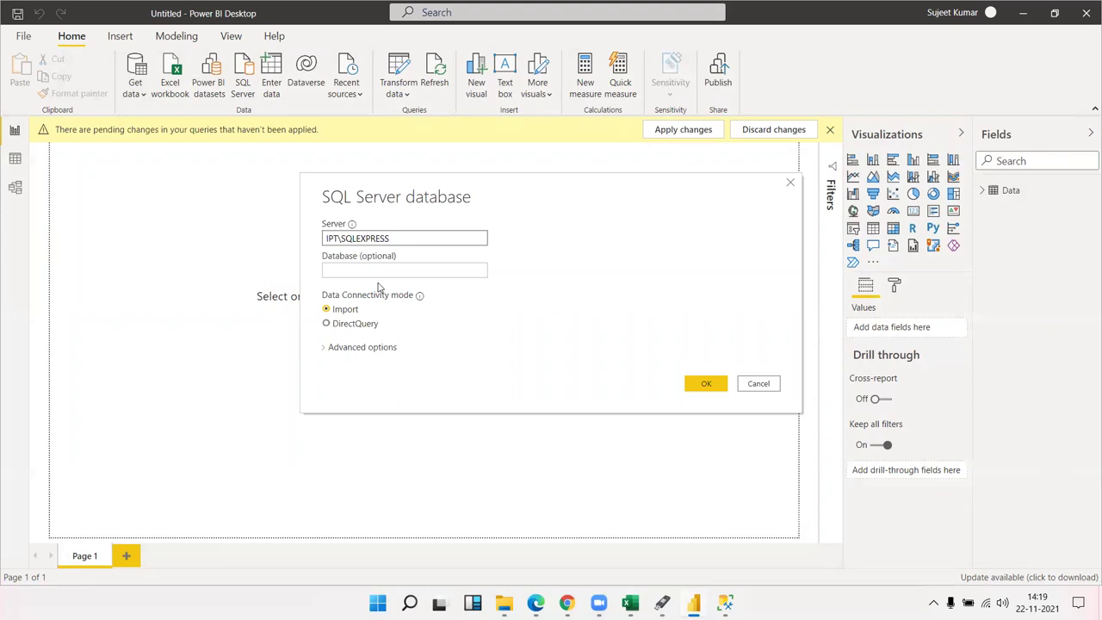
{"action": "left_click", "coordinate": [349, 328]}
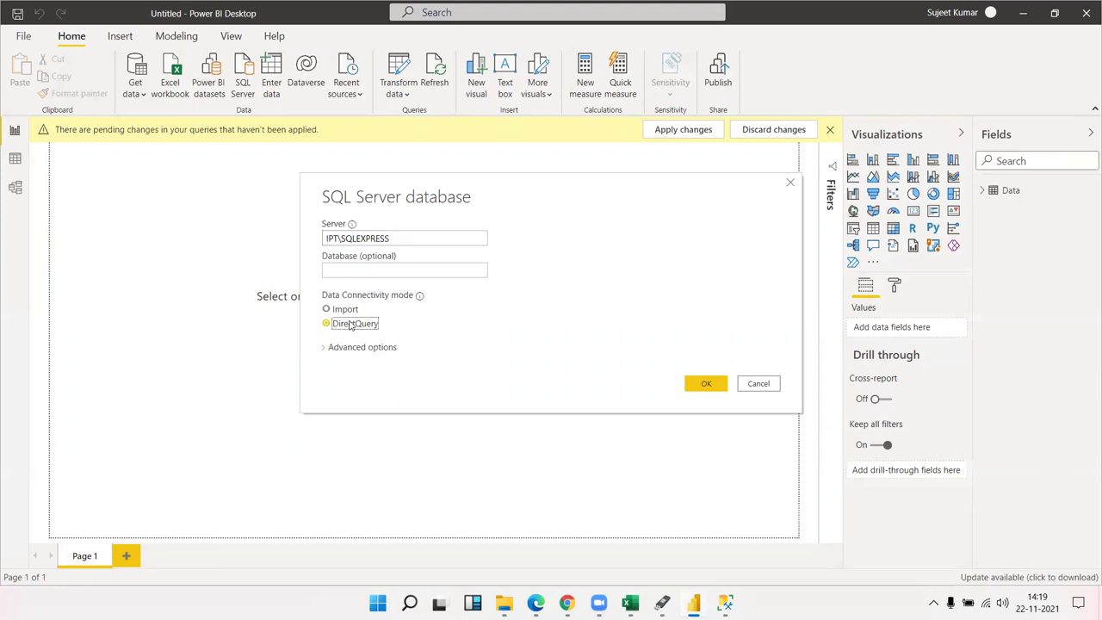
{"action": "left_click", "coordinate": [349, 311]}
{"action": "left_click", "coordinate": [343, 348]}
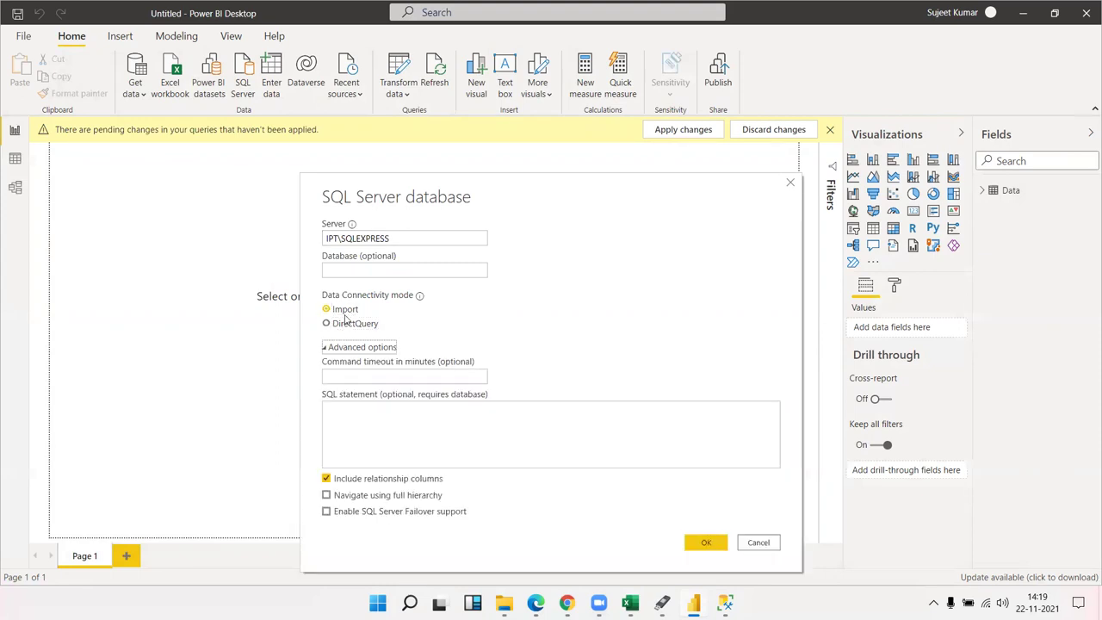
{"action": "left_click", "coordinate": [364, 377]}
{"action": "left_click", "coordinate": [364, 436]}
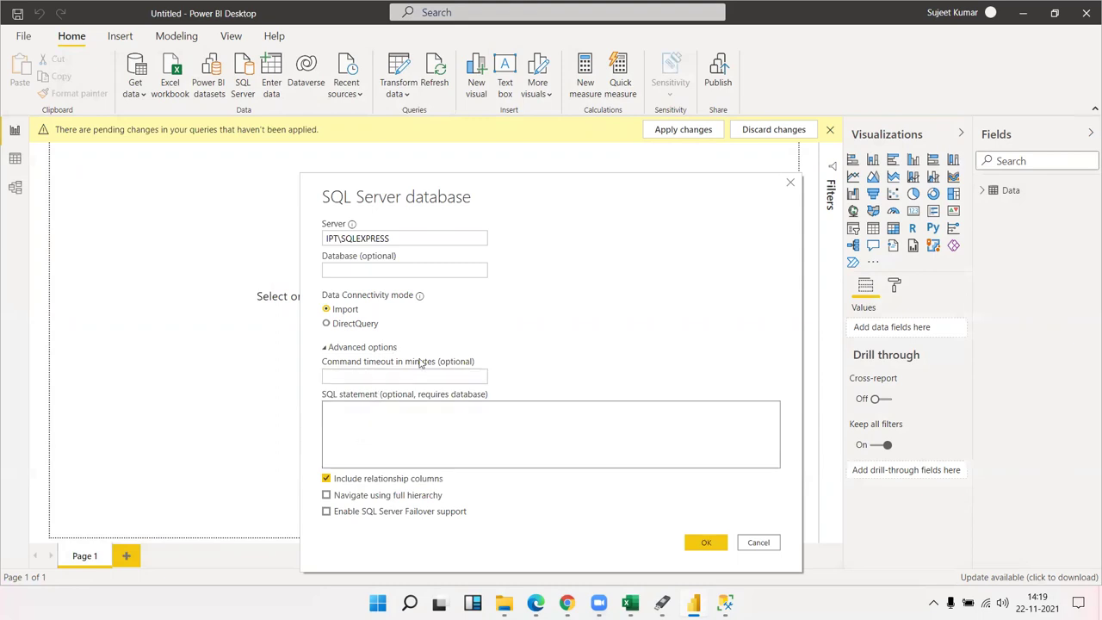
{"action": "left_click", "coordinate": [705, 542]}
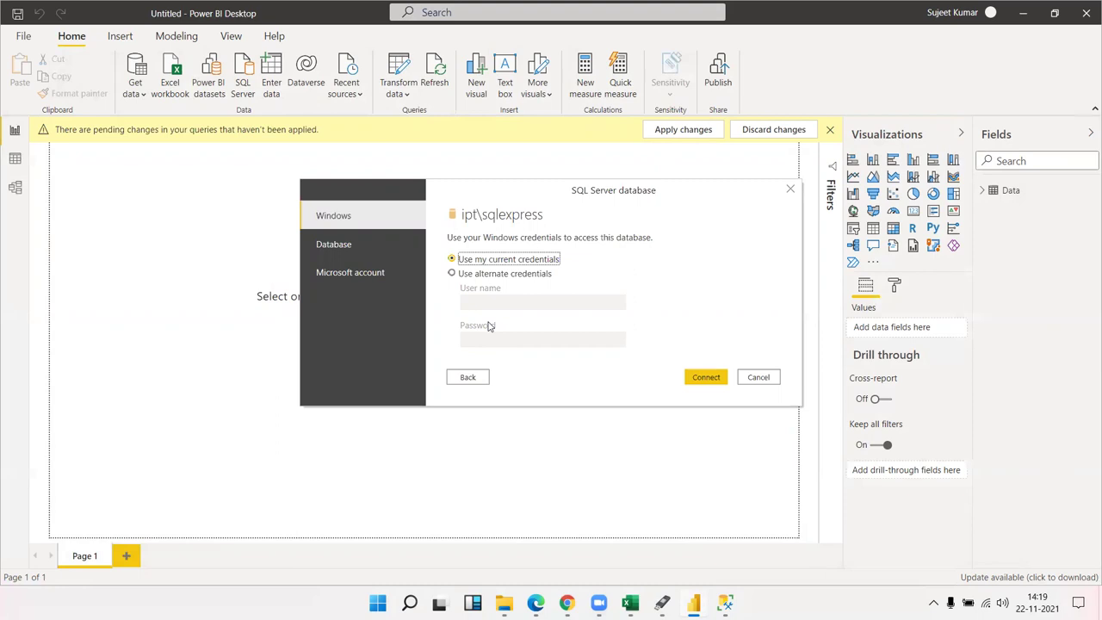
Compare the Windows, Database and Microsoft account sign-in options for IPT\SQLEXPRESS.
{"action": "left_click", "coordinate": [392, 248]}
{"action": "left_click", "coordinate": [374, 284]}
{"action": "left_click", "coordinate": [341, 254]}
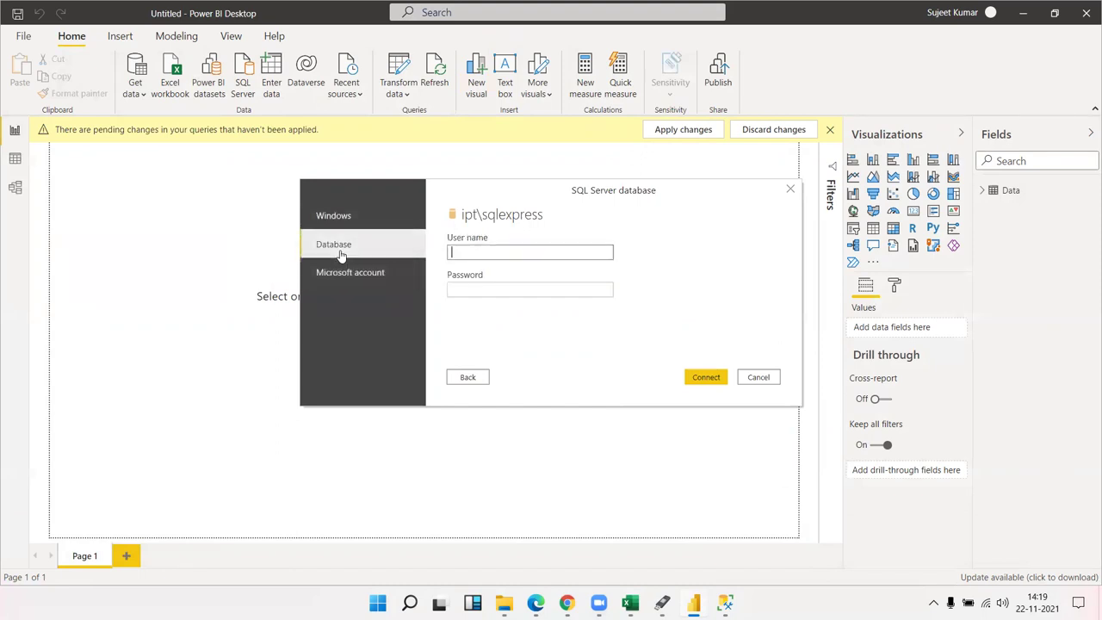
{"action": "left_click", "coordinate": [387, 288]}
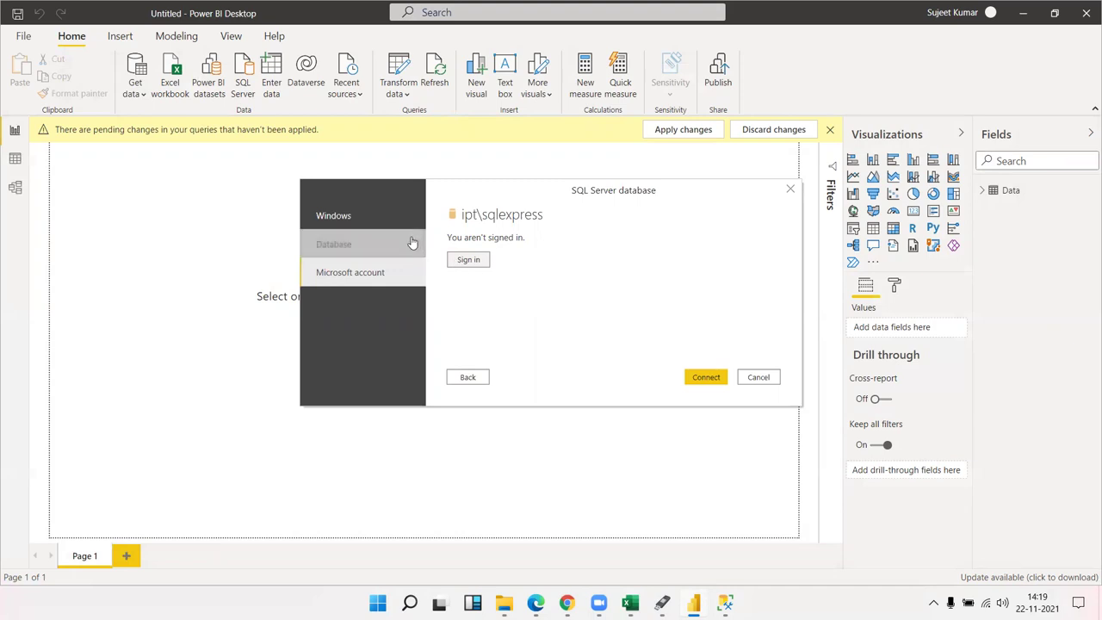
{"action": "left_click", "coordinate": [377, 225]}
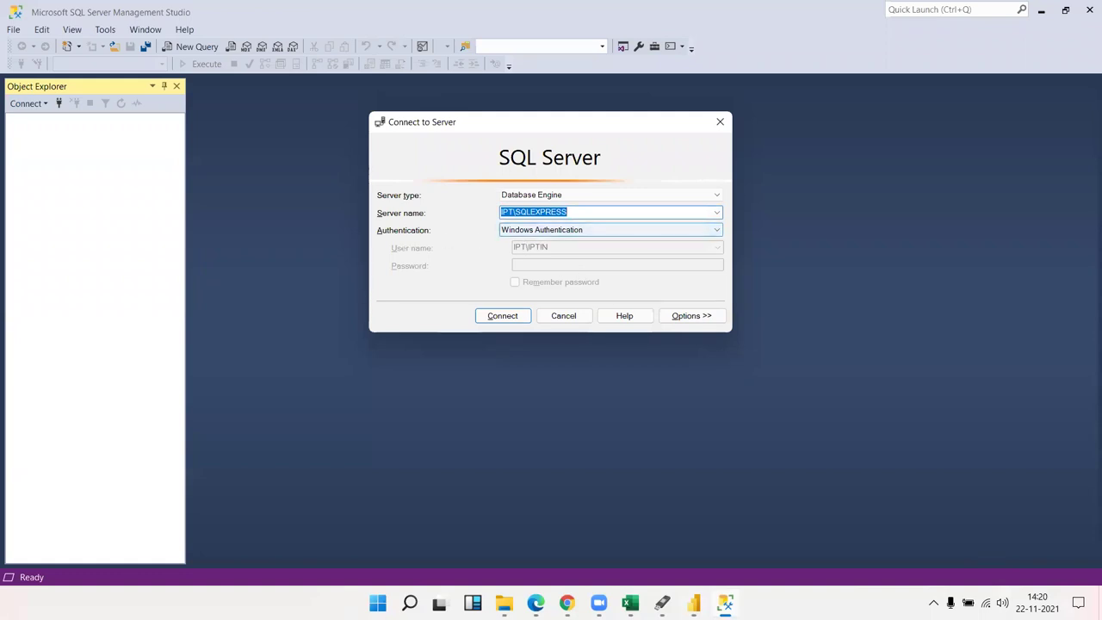
Connect with the current Windows credentials and accept the unencrypted connection.
{"action": "left_click", "coordinate": [694, 603]}
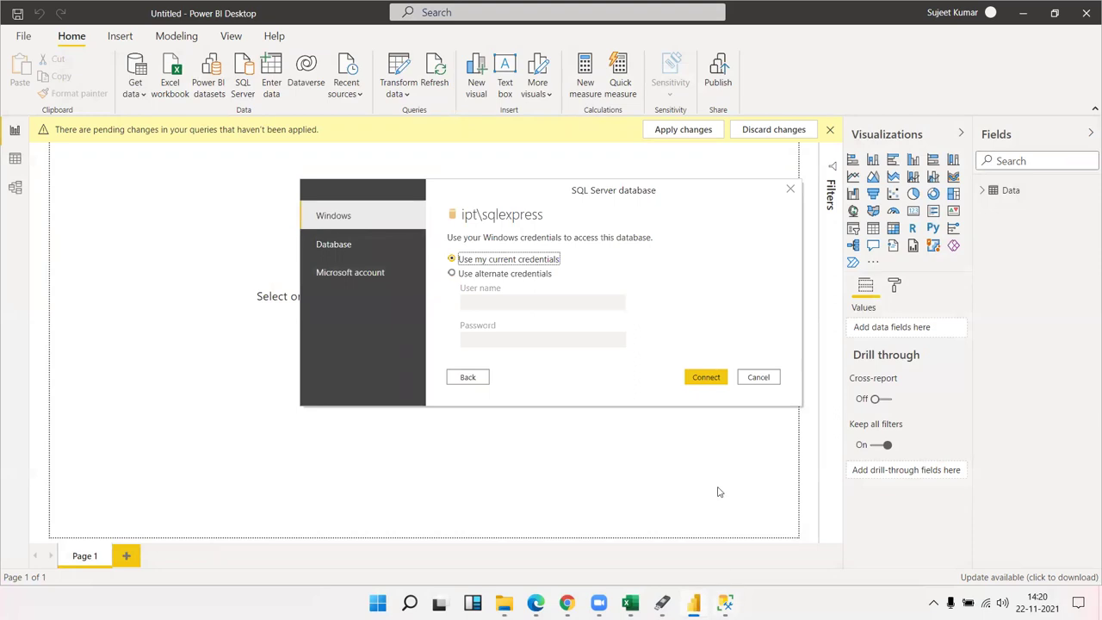
{"action": "left_click", "coordinate": [716, 379]}
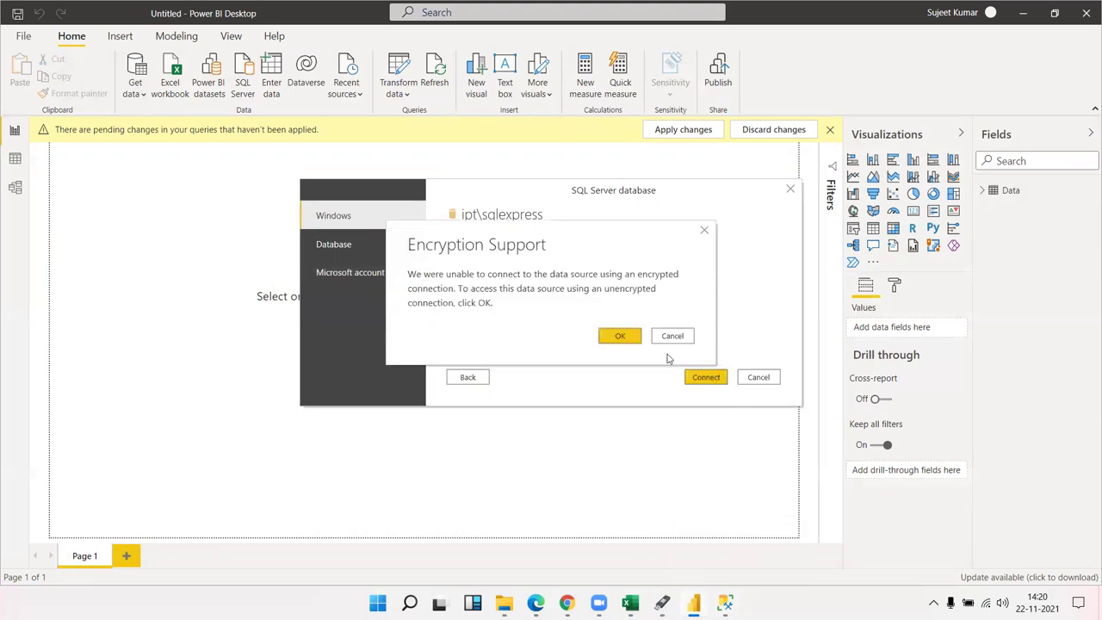
{"action": "left_click", "coordinate": [620, 336]}
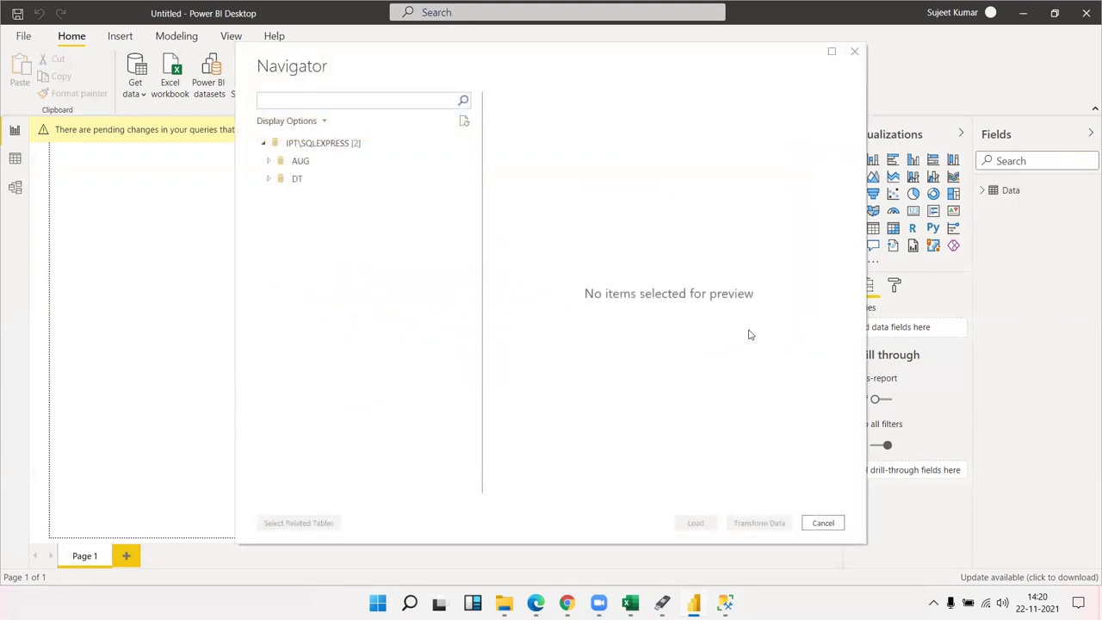
Expand AUG to find its Sales table and DT showing none, then connect SSMS to IPT\SQLEXPRESS.
{"action": "left_click", "coordinate": [267, 166]}
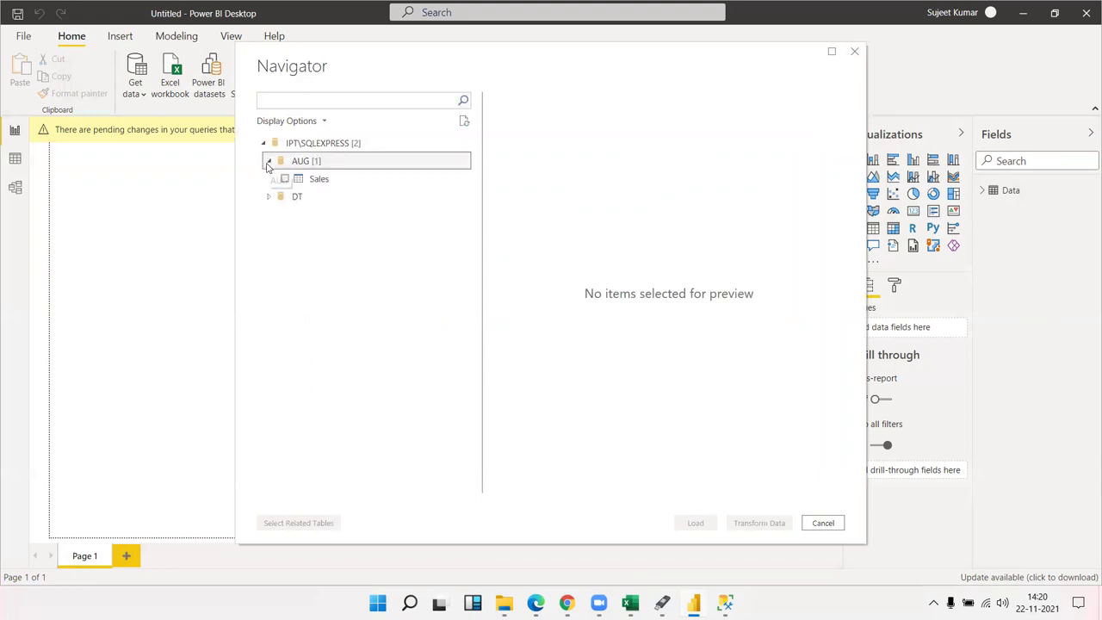
{"action": "left_click", "coordinate": [267, 198]}
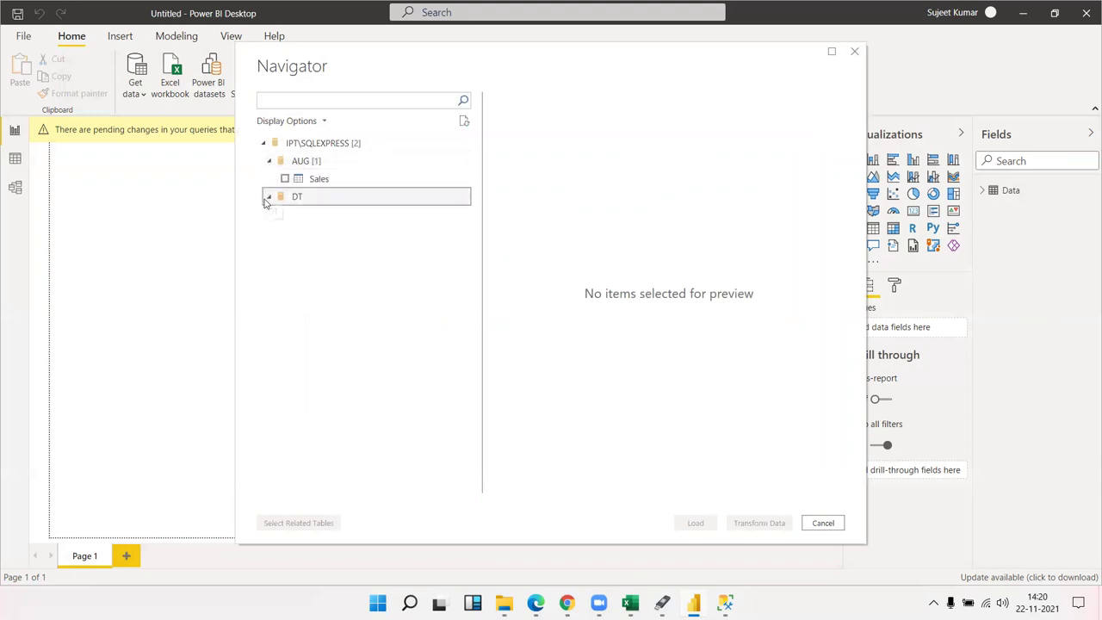
{"action": "left_click", "coordinate": [268, 200]}
{"action": "left_click", "coordinate": [726, 603]}
{"action": "left_click", "coordinate": [510, 317]}
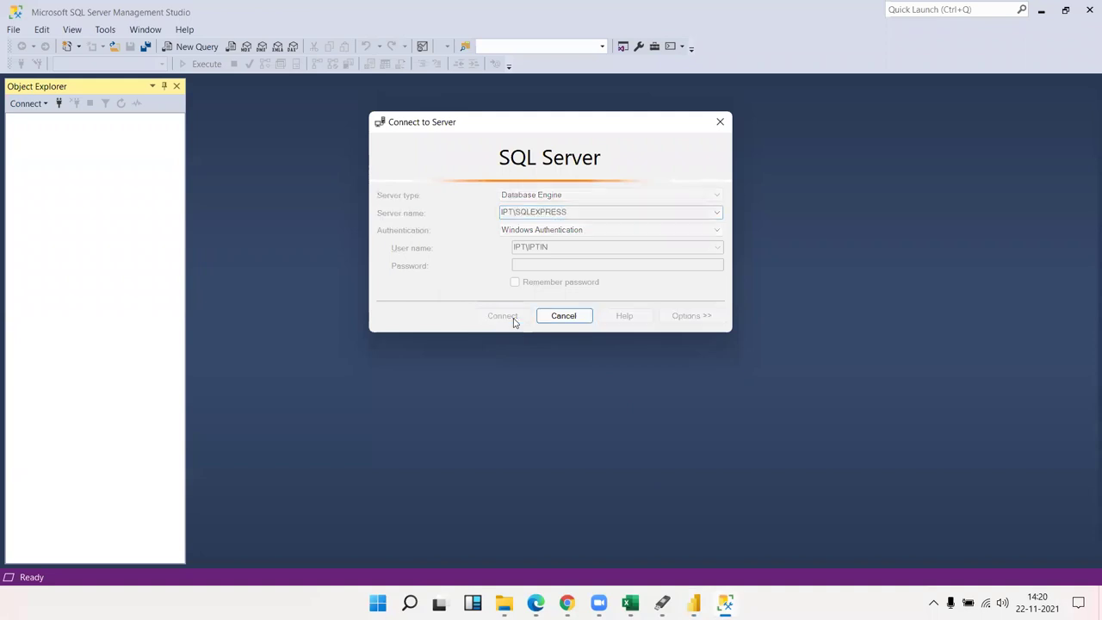
Expand Databases, AUG > Tables to find dbo.Sales and DT > Tables showing none, then minimize SSMS.
{"action": "mouse_move", "coordinate": [694, 601]}
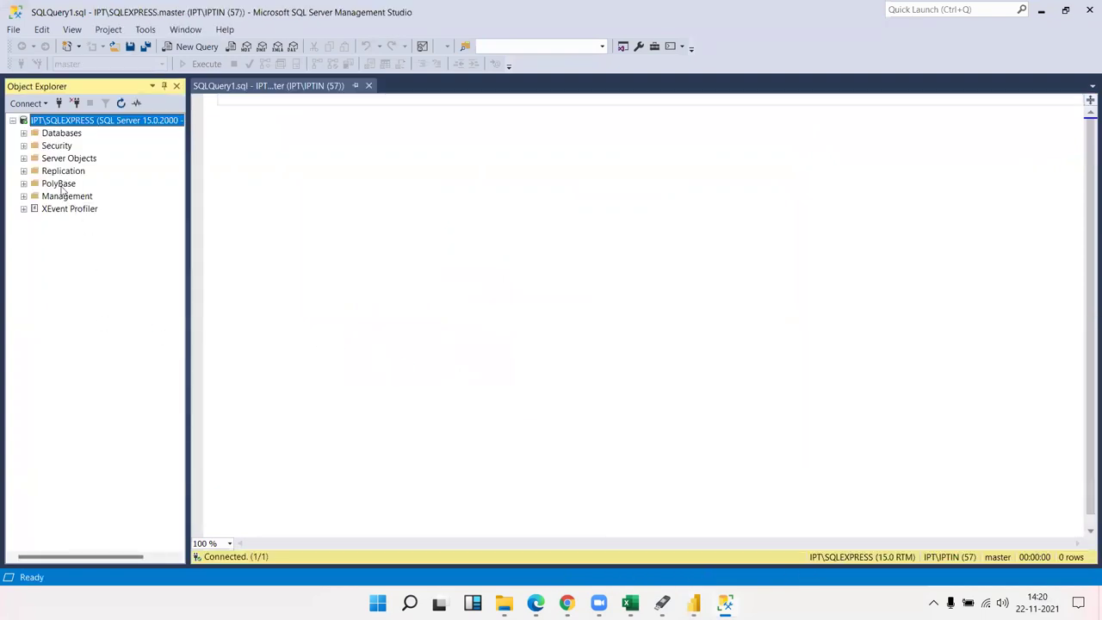
{"action": "left_click", "coordinate": [23, 134]}
{"action": "left_click", "coordinate": [34, 158]}
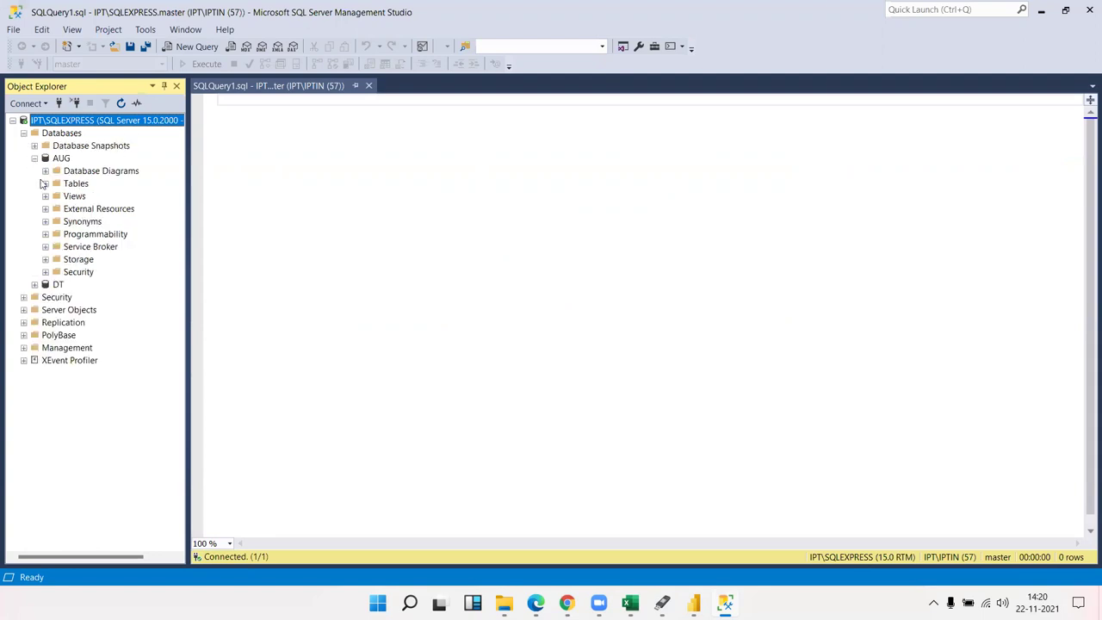
{"action": "left_click", "coordinate": [46, 183]}
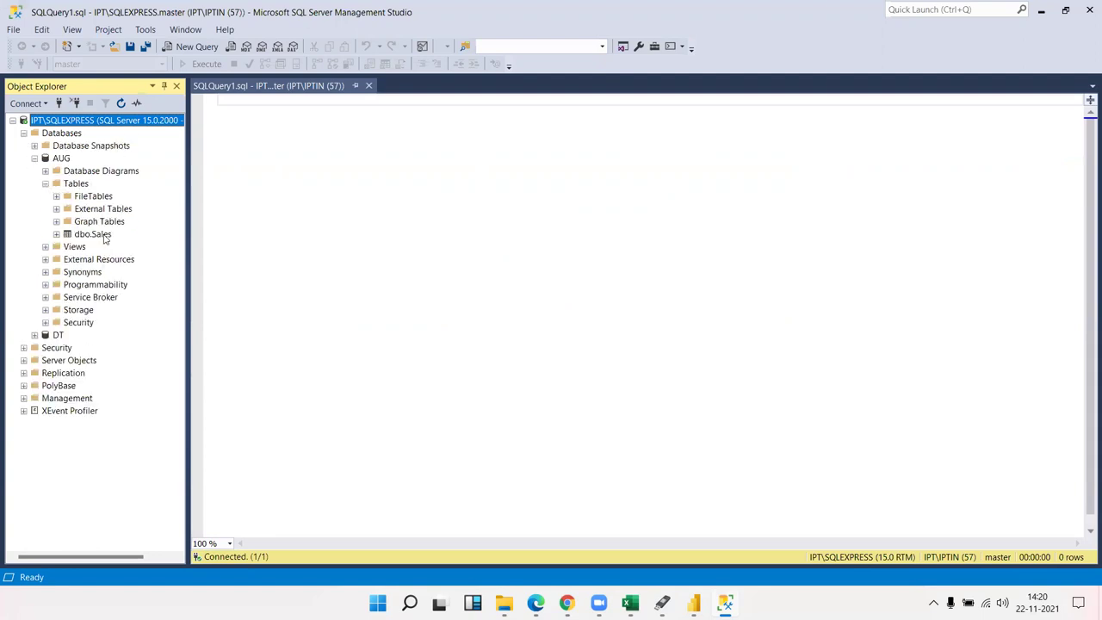
{"action": "left_click", "coordinate": [103, 236]}
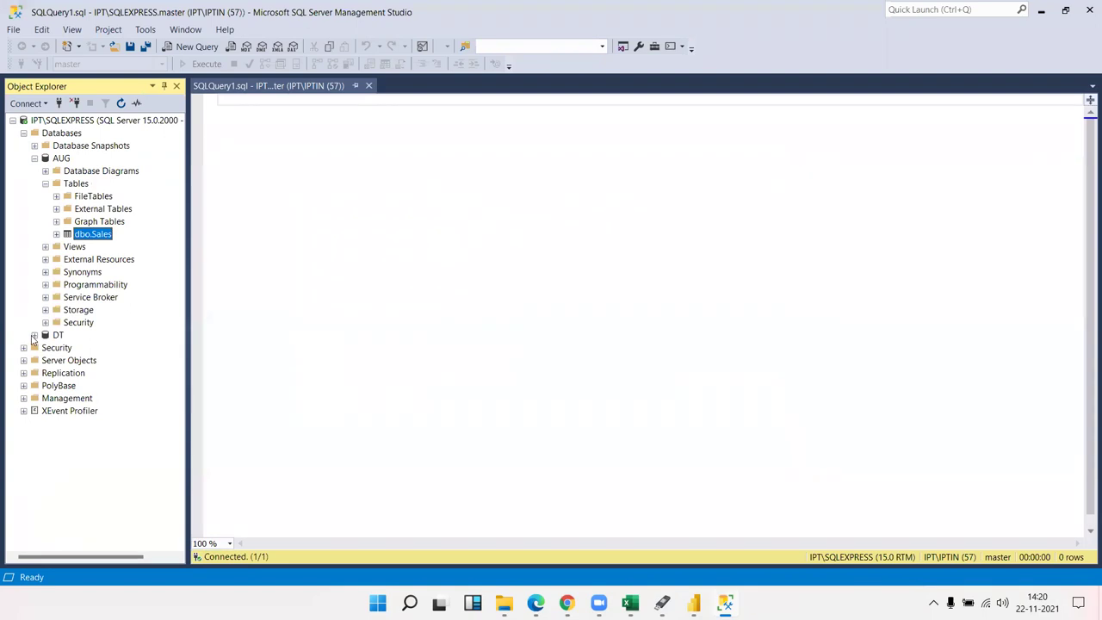
{"action": "left_click", "coordinate": [35, 336]}
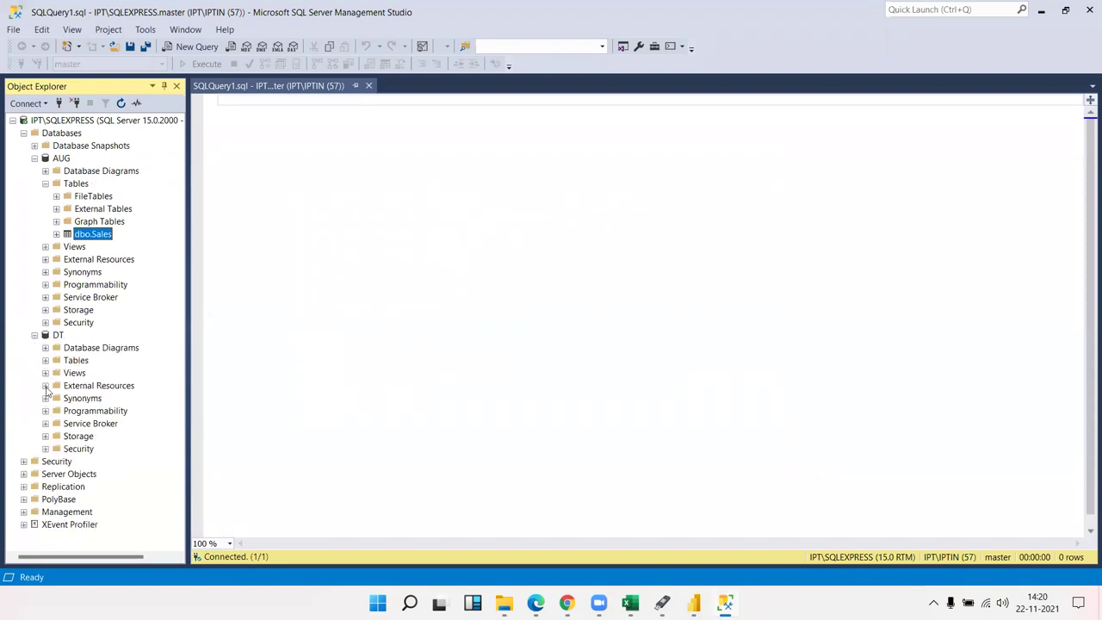
{"action": "left_click", "coordinate": [46, 361]}
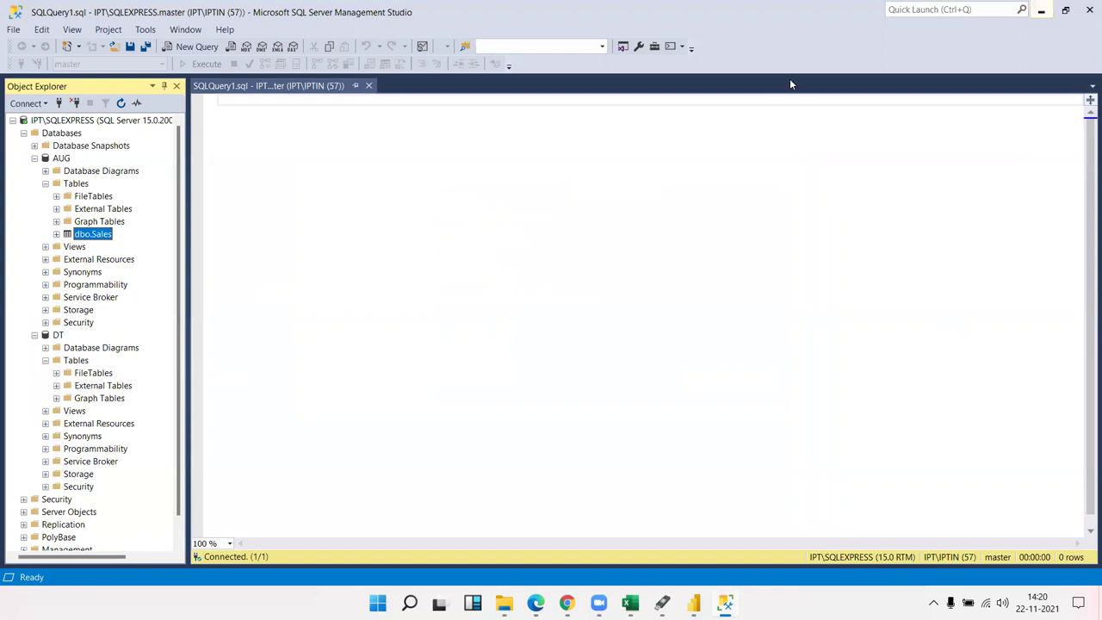
{"action": "left_click", "coordinate": [1042, 9]}
Preview AUG's Sales table with ID, Name and JAN–DEC columns, tick it and load it.
{"action": "left_click", "coordinate": [351, 182]}
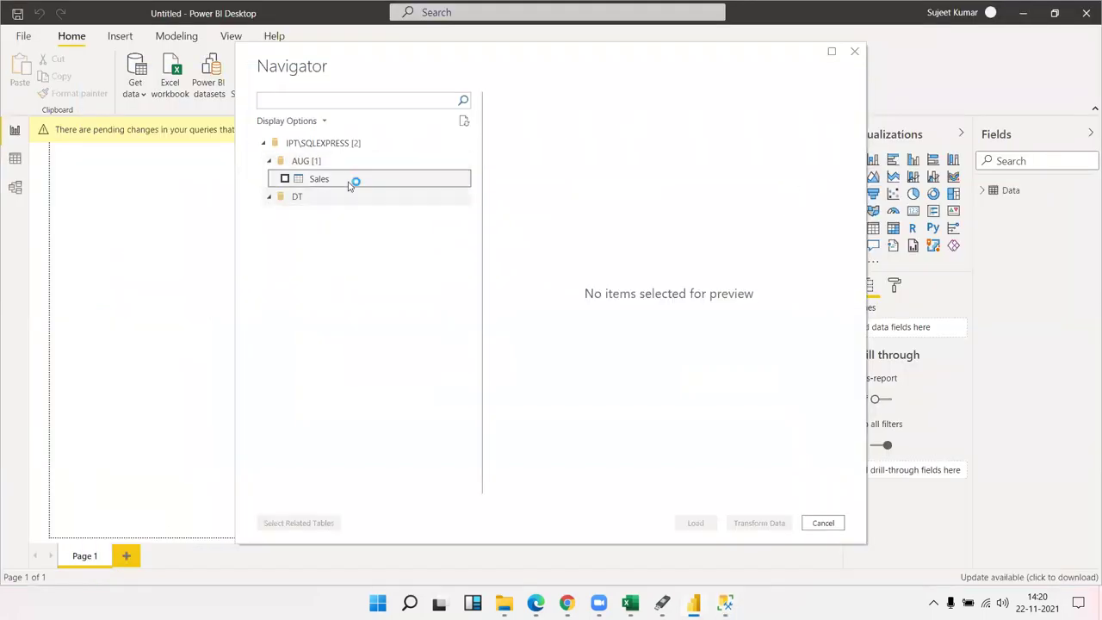
{"action": "left_click_drag", "start_coordinate": [607, 487], "coordinate": [603, 488]}
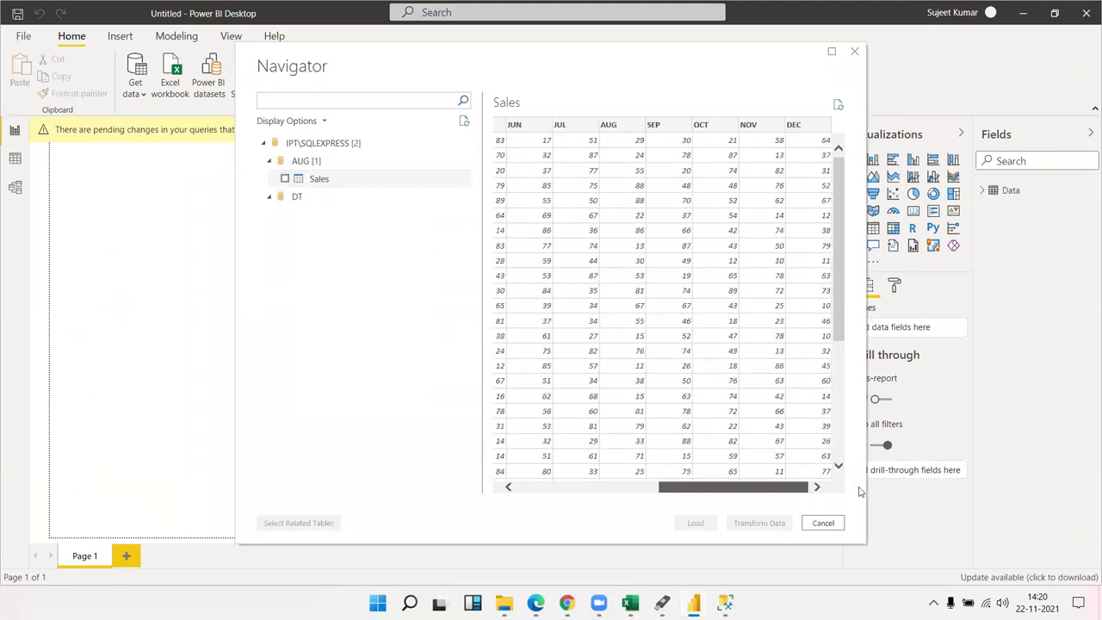
{"action": "left_click", "coordinate": [285, 178]}
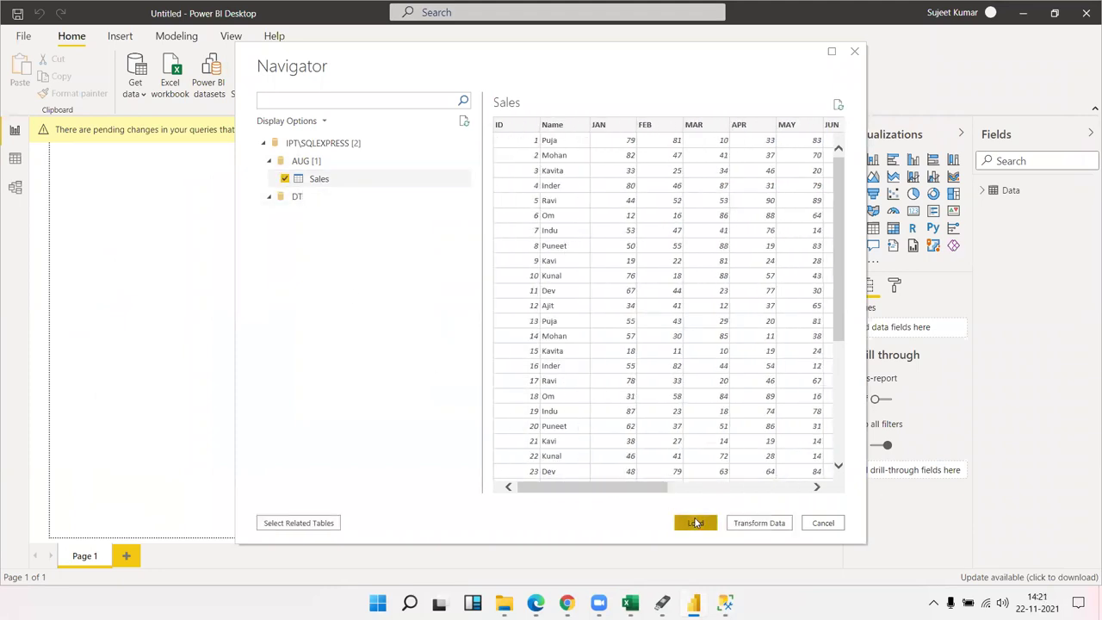
{"action": "left_click", "coordinate": [696, 523]}
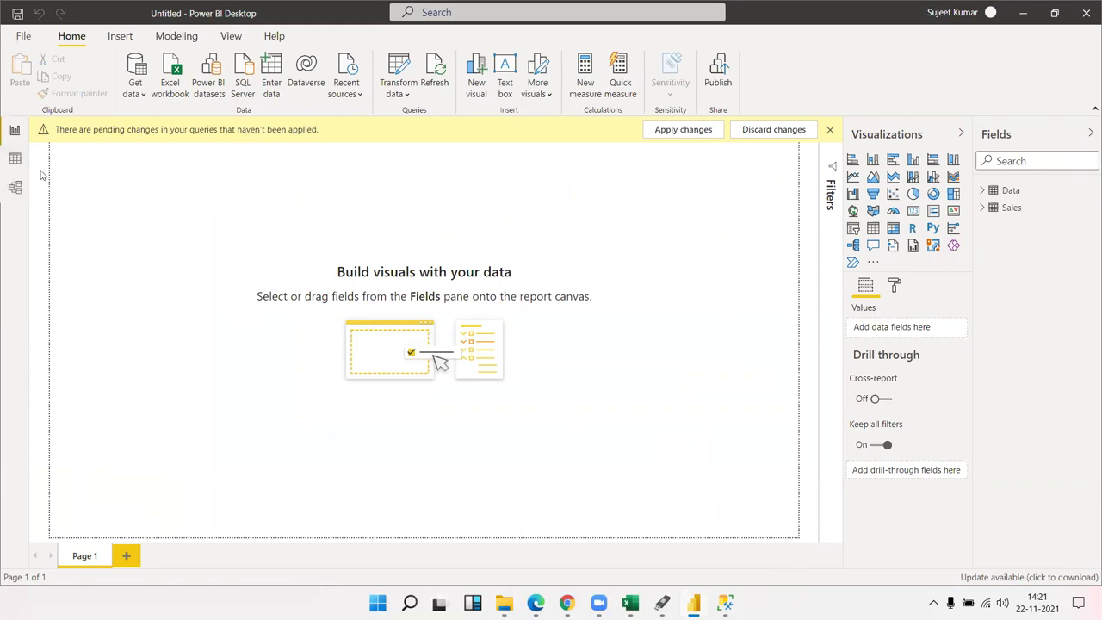
Apply pending query changes and inspect the Query1 and Sales tables in Data view.
{"action": "left_click", "coordinate": [15, 159]}
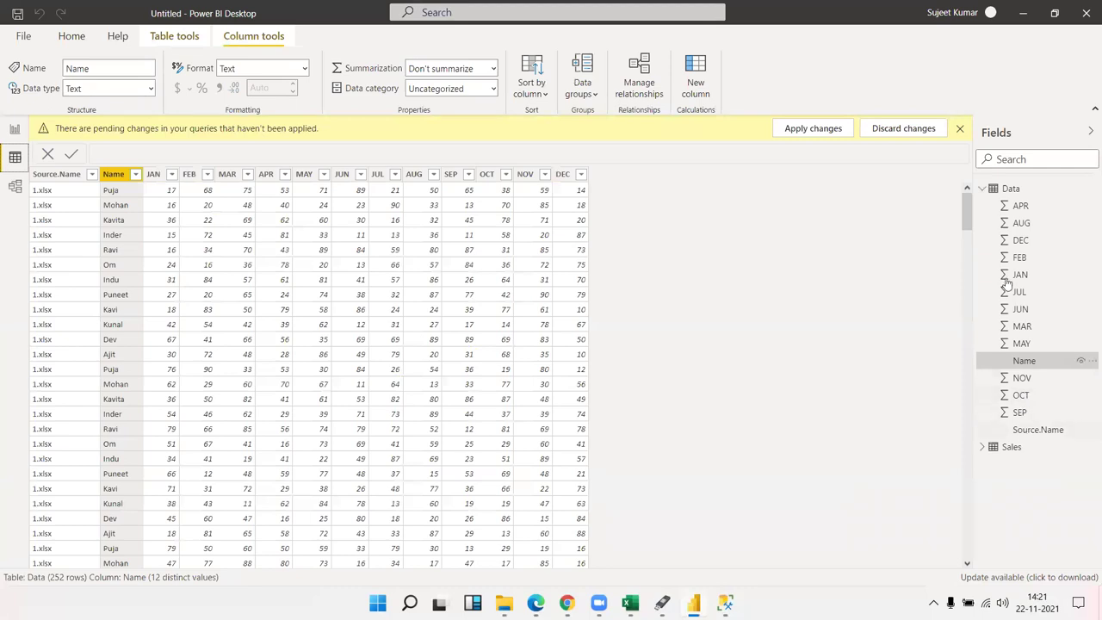
{"action": "left_click", "coordinate": [820, 130]}
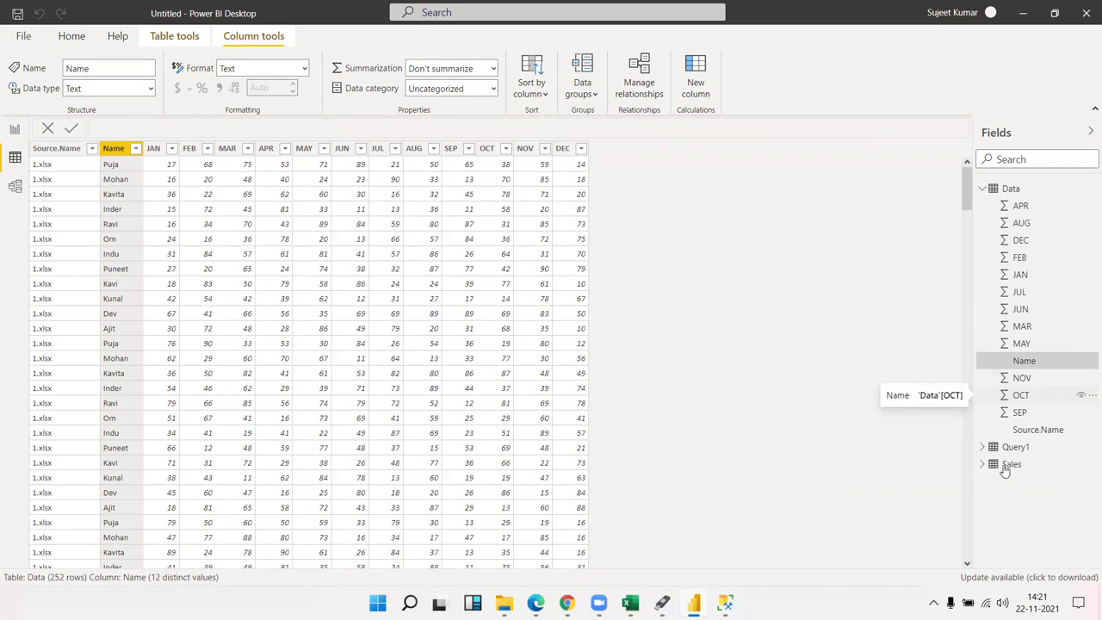
{"action": "left_click", "coordinate": [1015, 447]}
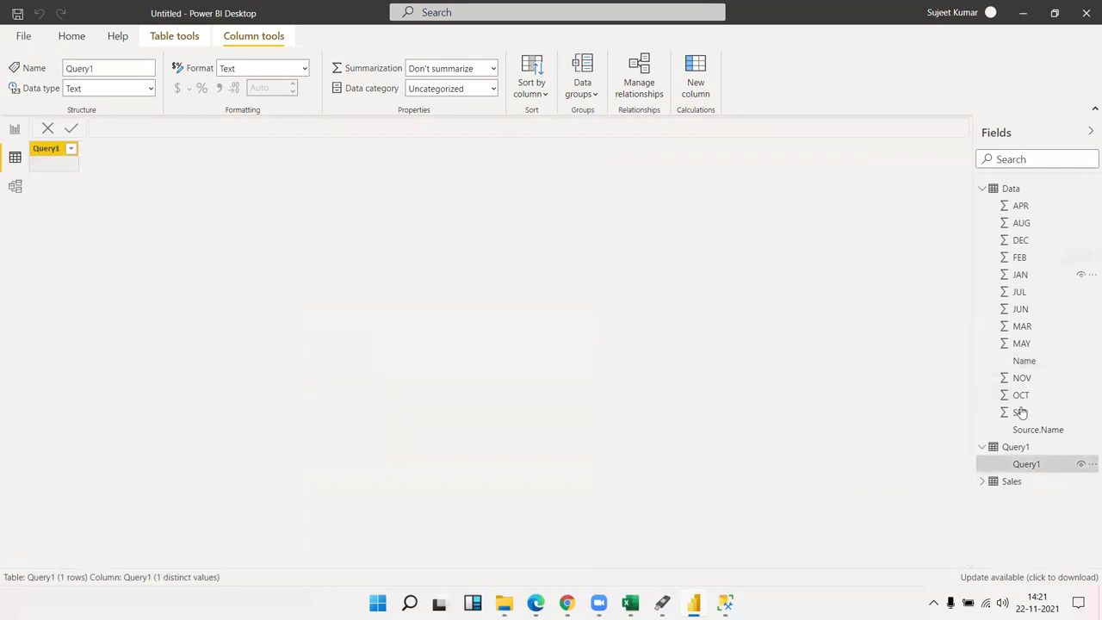
{"action": "left_click", "coordinate": [1012, 484]}
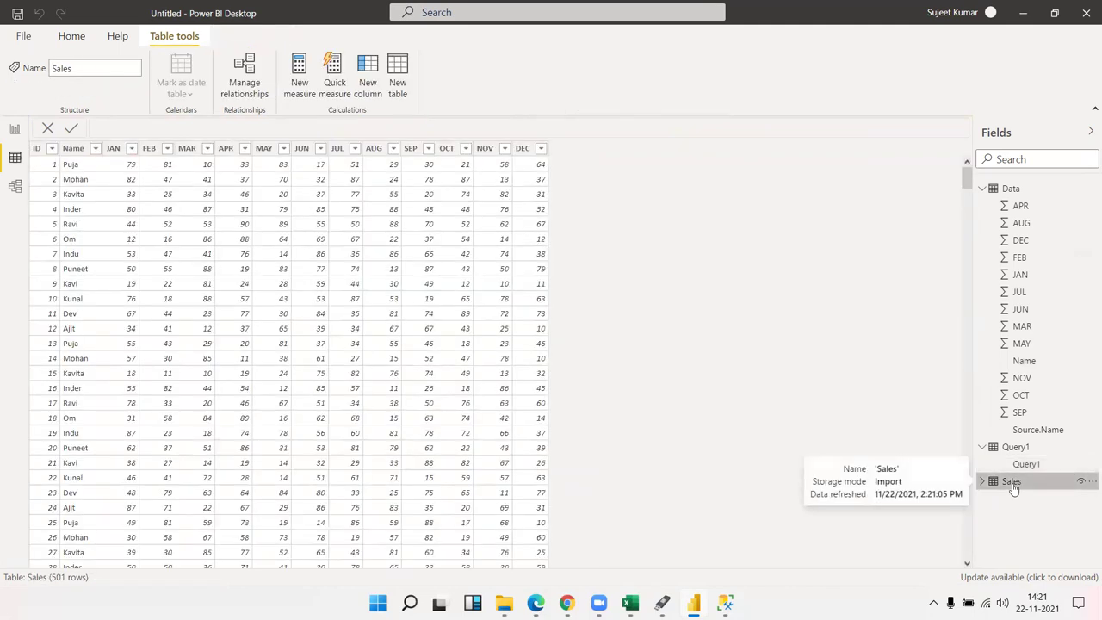
Delete the Query1 table from the model.
{"action": "right_click", "coordinate": [1015, 456]}
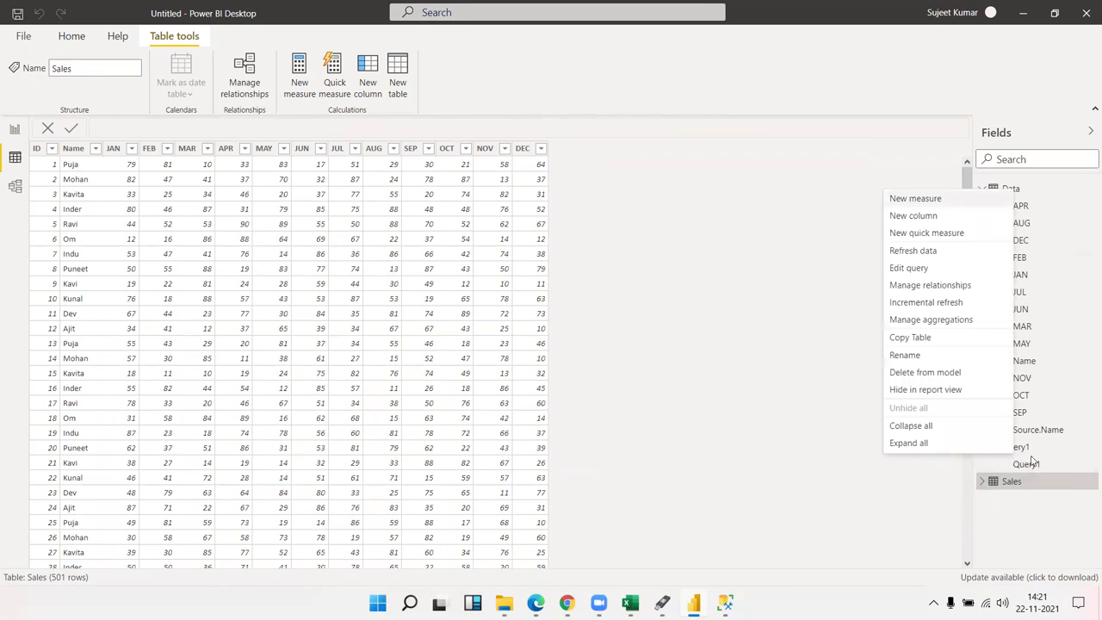
{"action": "left_click", "coordinate": [925, 372]}
{"action": "left_click", "coordinate": [634, 325]}
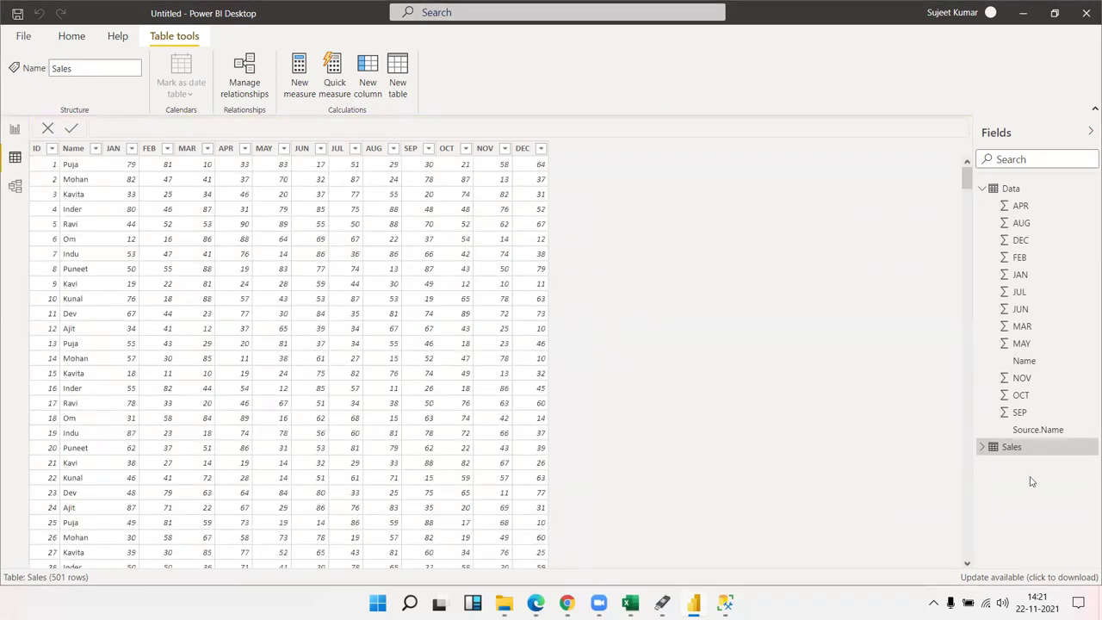
Collapse the Sales and Data field lists and switch to SQL Server Management Studio.
{"action": "left_click", "coordinate": [983, 450]}
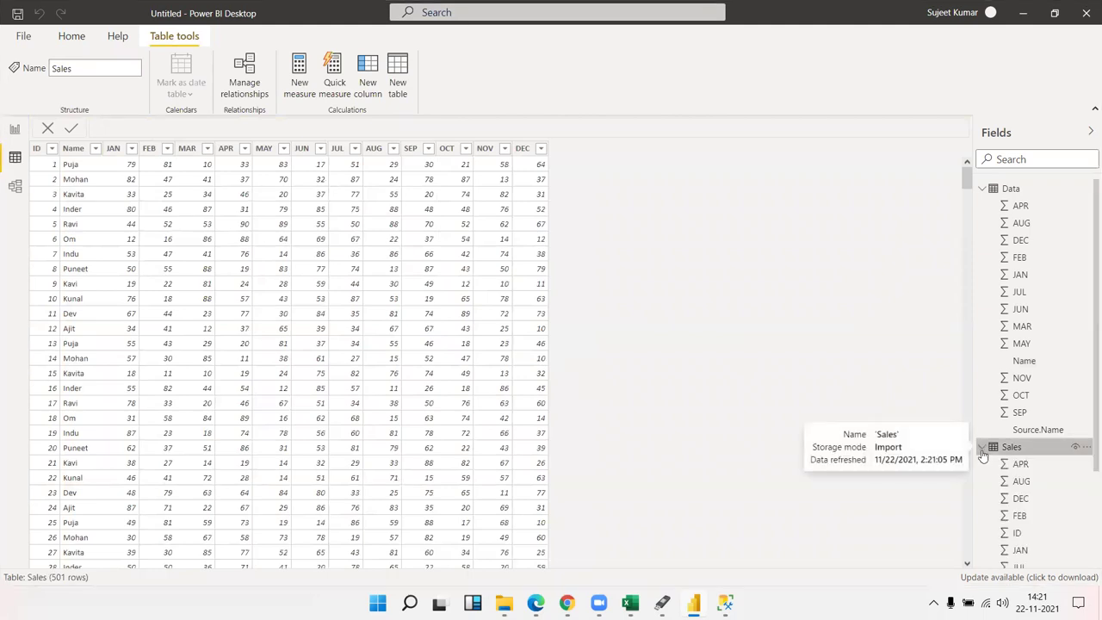
{"action": "left_click", "coordinate": [983, 450]}
{"action": "left_click", "coordinate": [982, 189]}
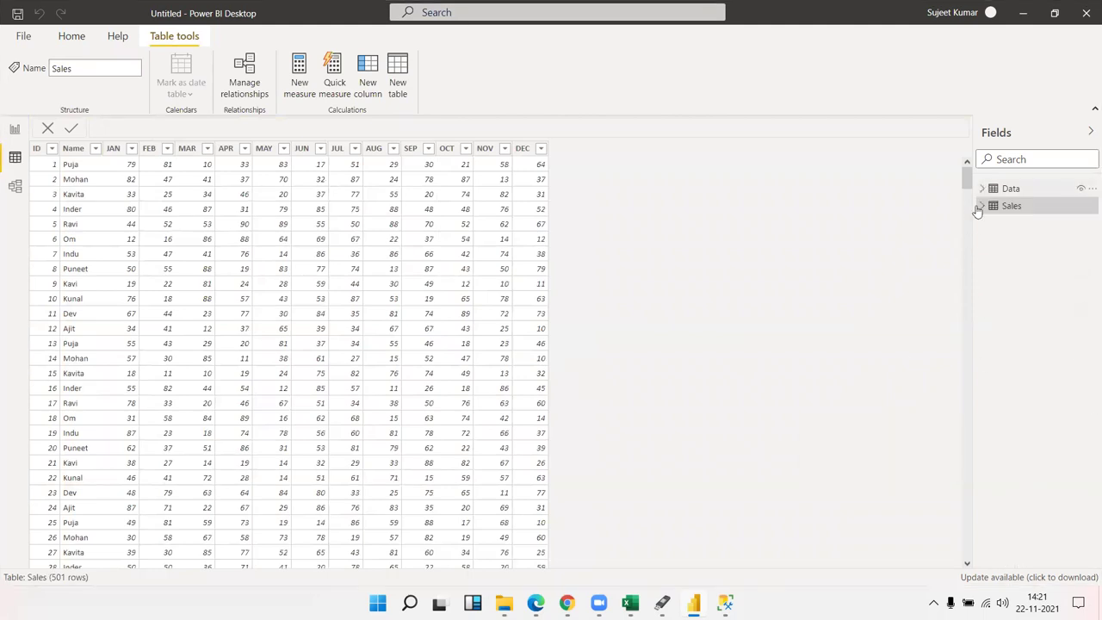
{"action": "left_click", "coordinate": [725, 603]}
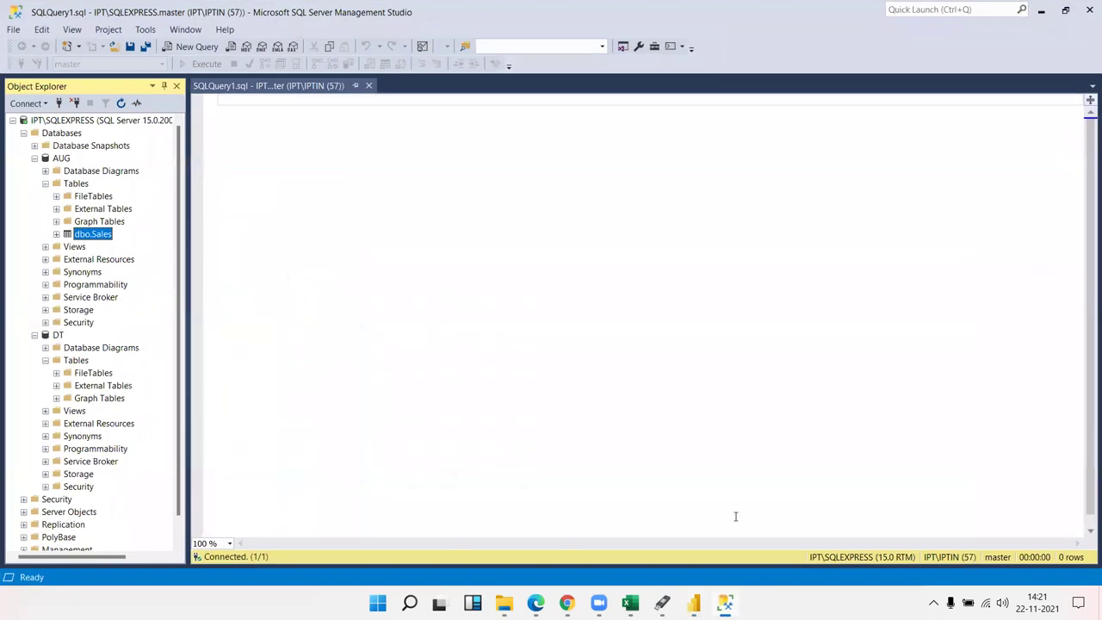
Run Select Top 1000 Rows on dbo.Sales and select the generated query script.
{"action": "left_click", "coordinate": [300, 108]}
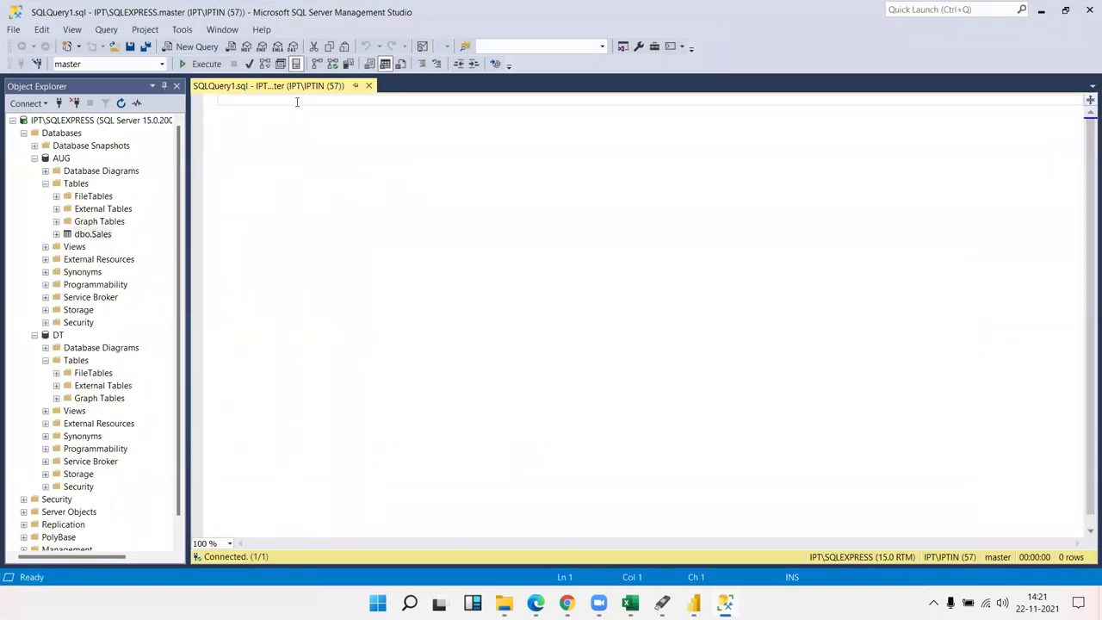
{"action": "right_click", "coordinate": [97, 240]}
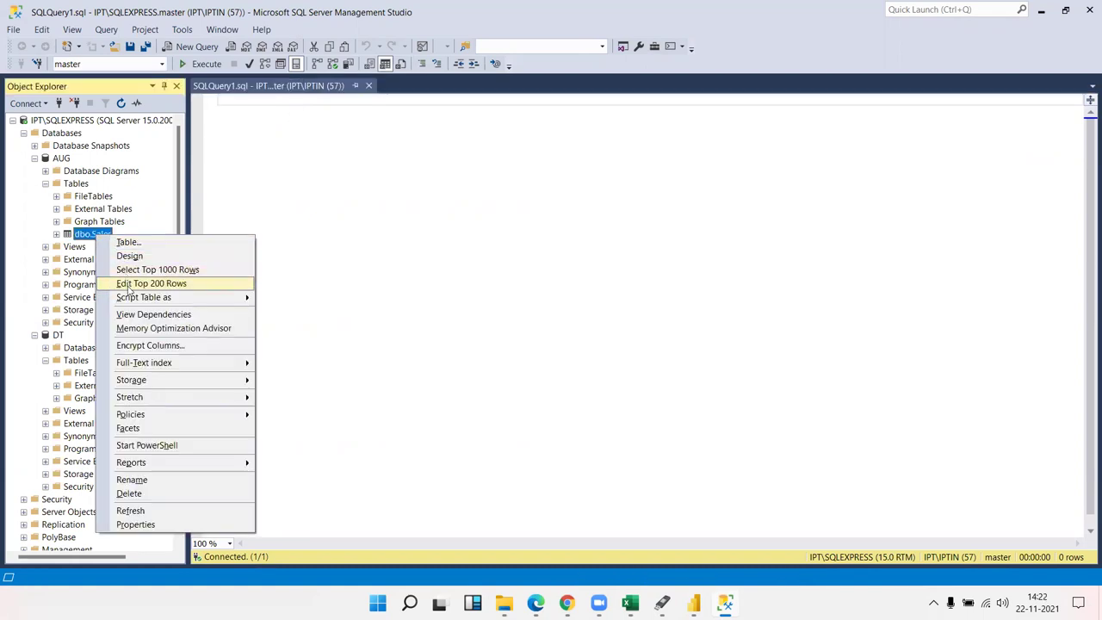
{"action": "left_click", "coordinate": [143, 271]}
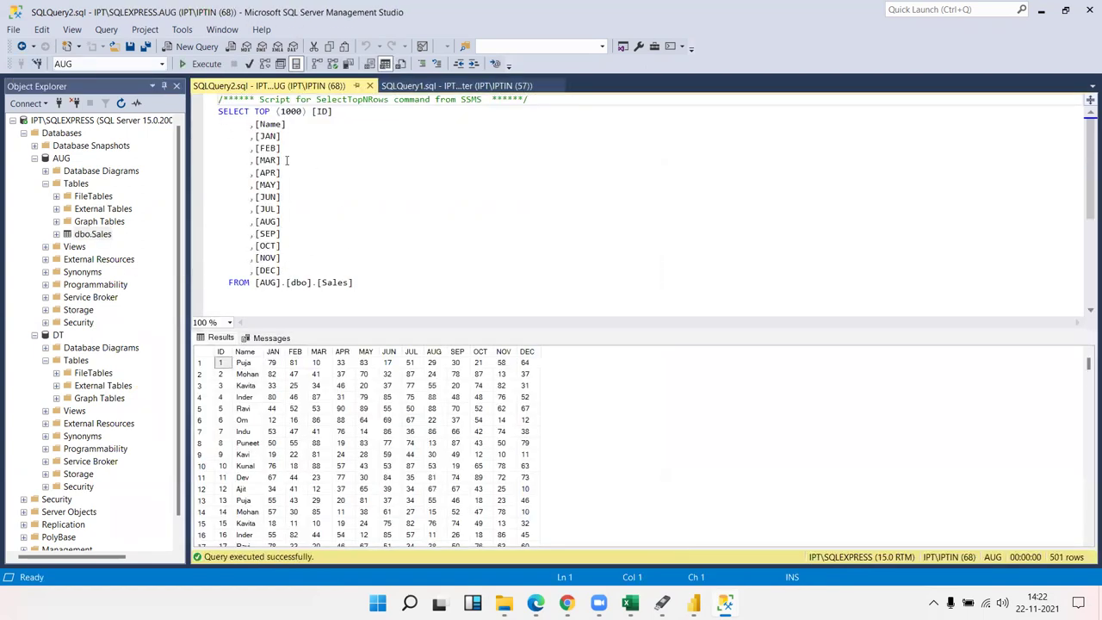
{"action": "left_click_drag", "start_coordinate": [360, 282], "coordinate": [208, 93]}
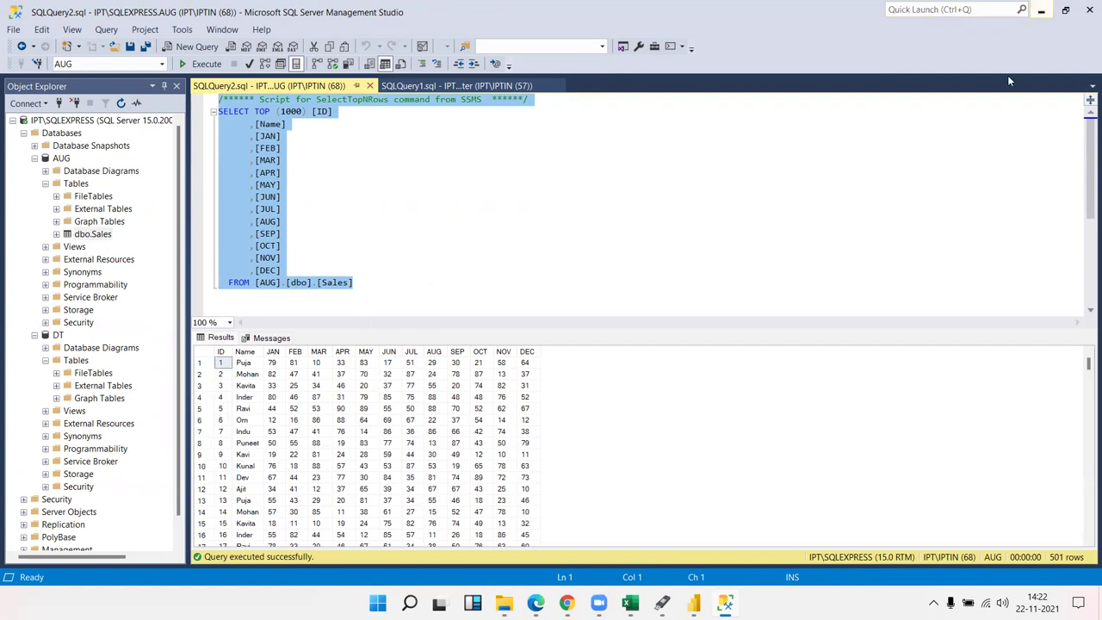
Compare the query's 501 rows with Power BI's Sales table, resizing SSMS and returning to Power BI.
{"action": "left_click", "coordinate": [1041, 9]}
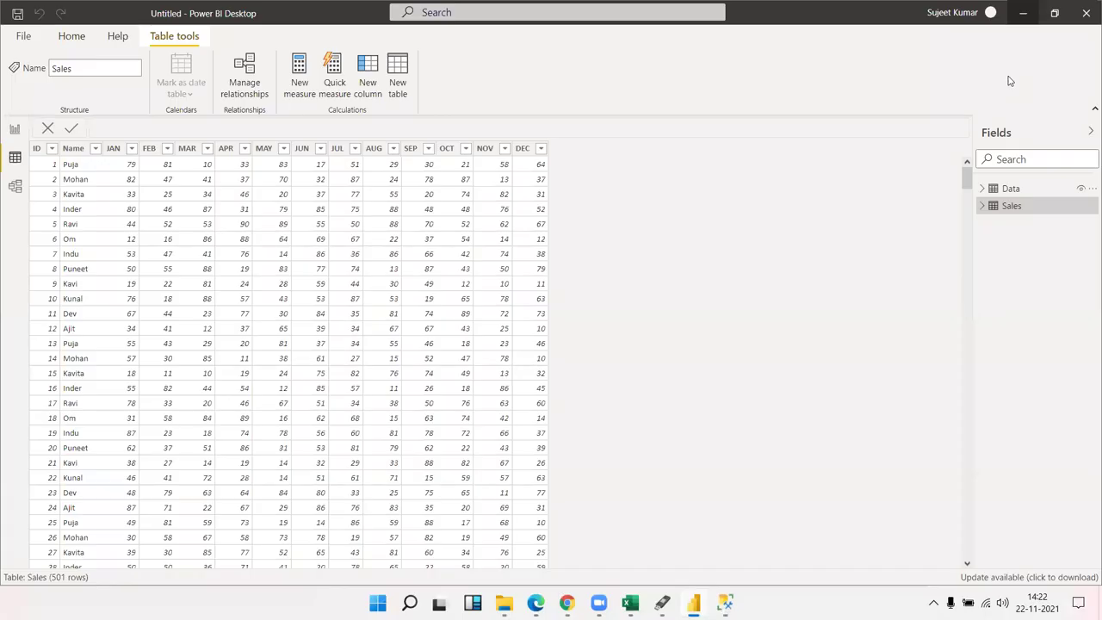
{"action": "left_click", "coordinate": [725, 603]}
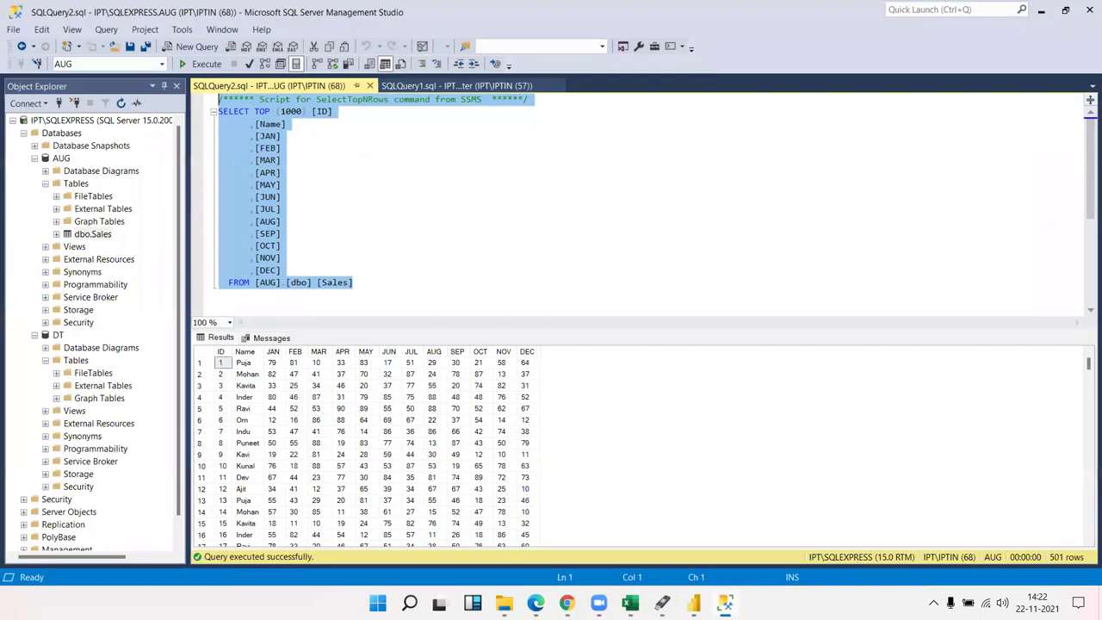
{"action": "left_click_drag", "start_coordinate": [551, 10], "coordinate": [616, 241]}
{"action": "left_click", "coordinate": [693, 603]}
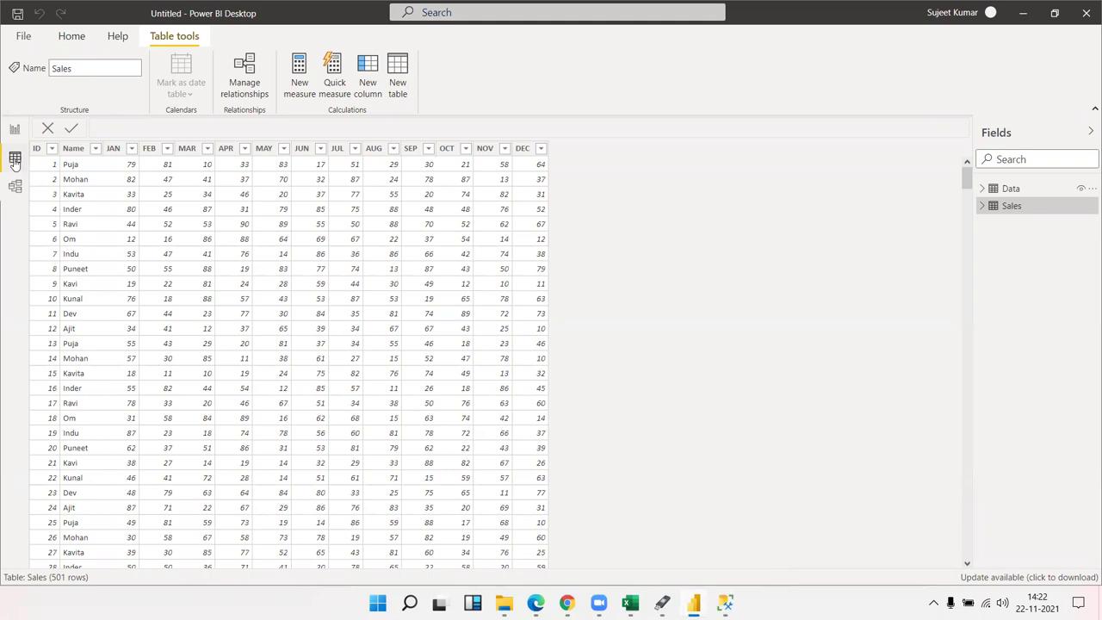
From the report canvas, open Get data > More... to show the Database connectors.
{"action": "left_click", "coordinate": [15, 131]}
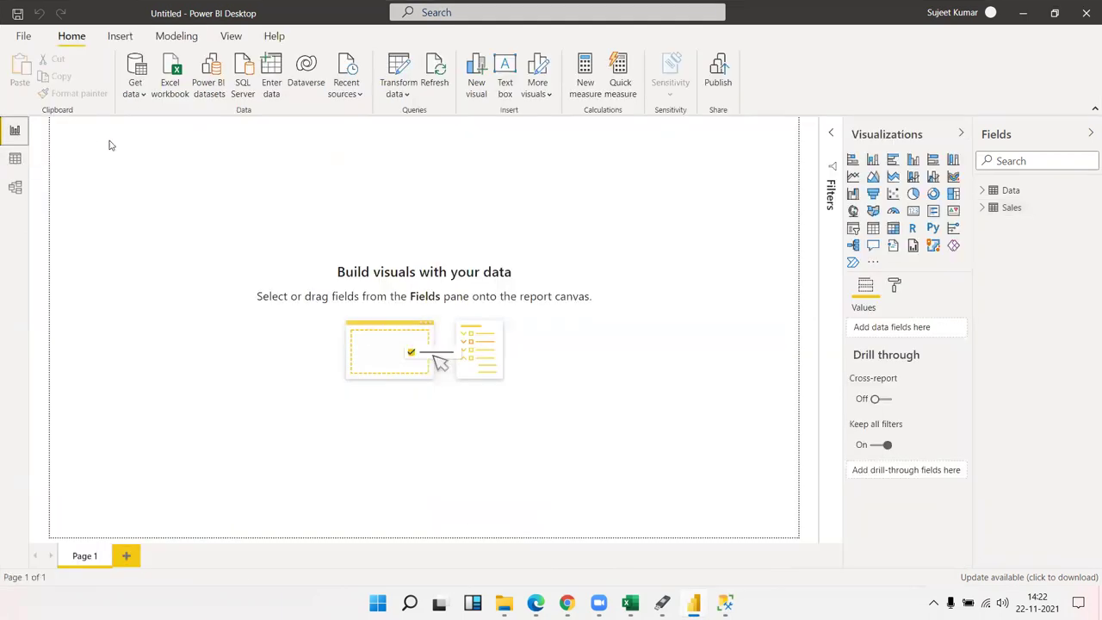
{"action": "left_click", "coordinate": [136, 90]}
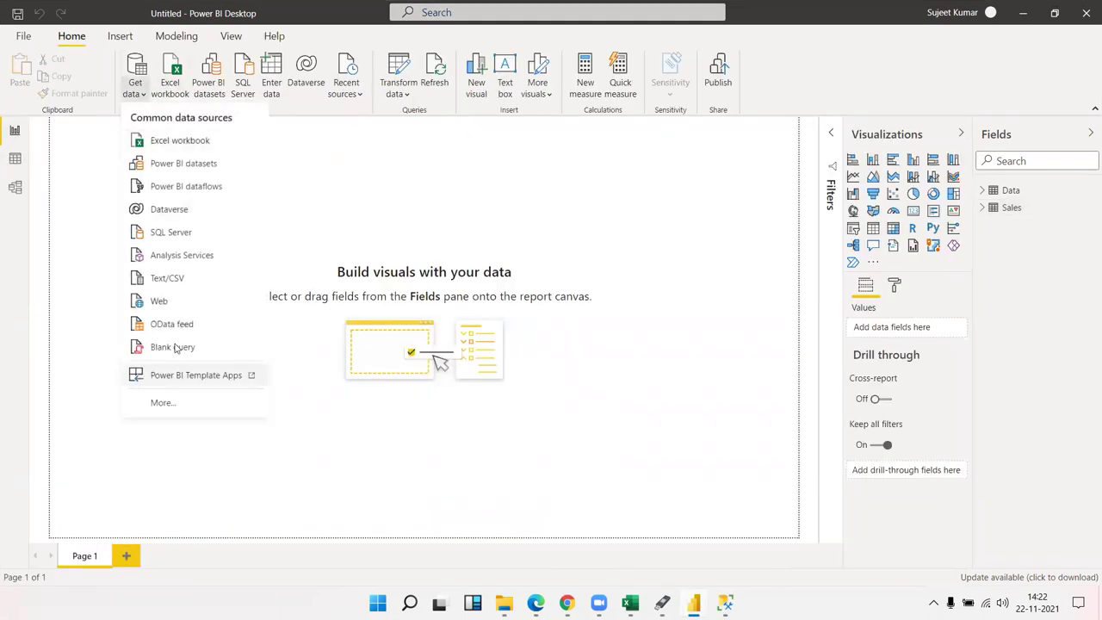
{"action": "left_click", "coordinate": [166, 403]}
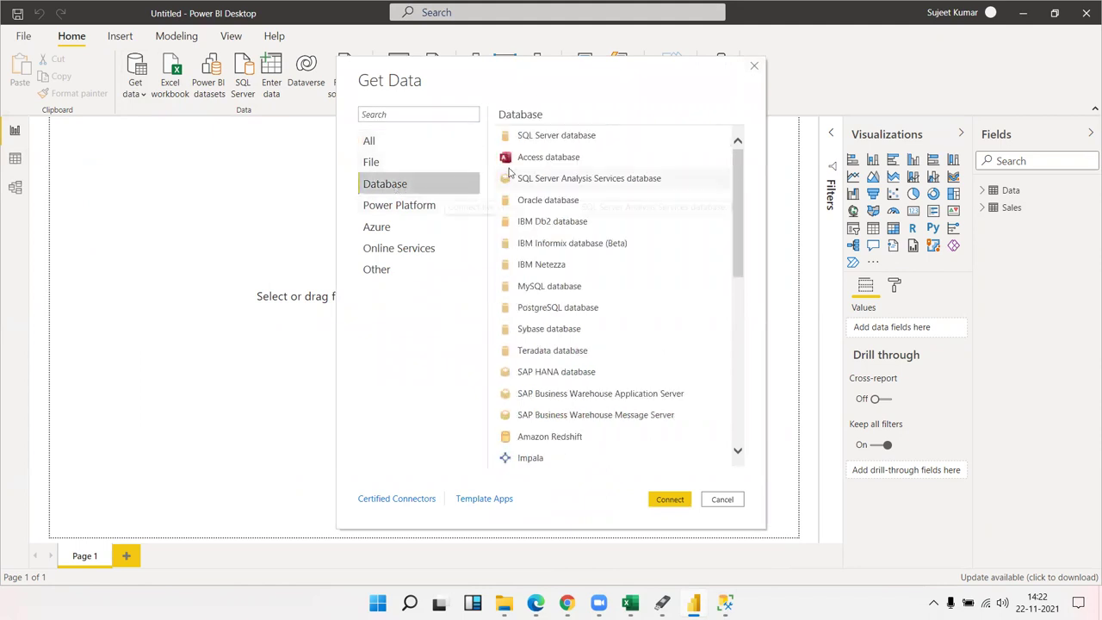
Pick Access database from the Database connectors list.
{"action": "left_click", "coordinate": [535, 161]}
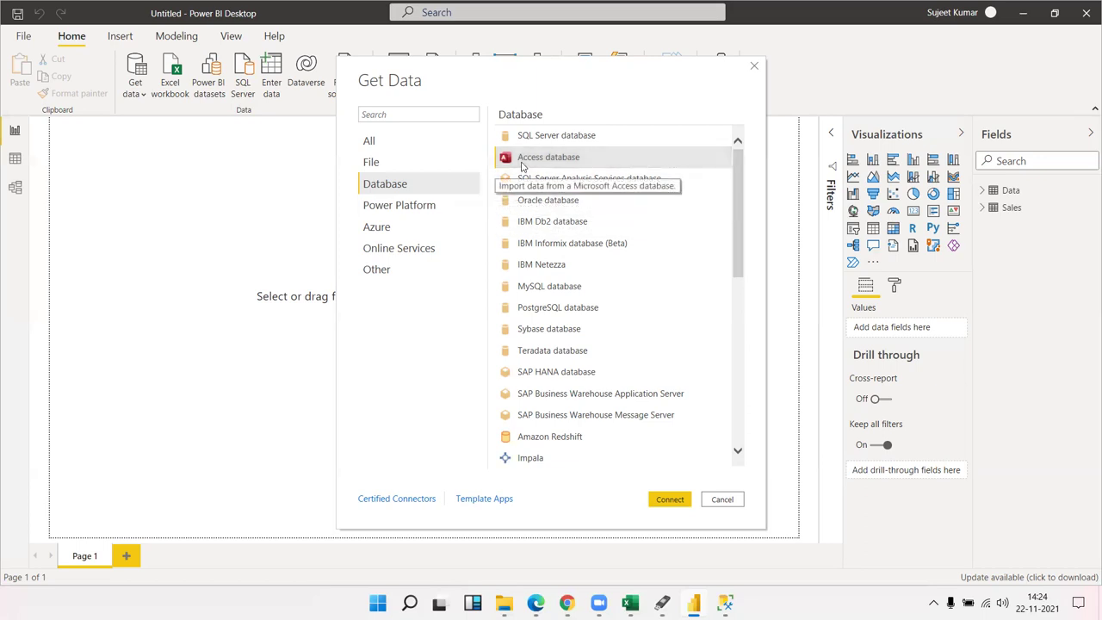
Connect via Access database and browse Downloads files like Attendance-2020-21, Simpal Invoice and Stock_Invantry.
{"action": "left_click", "coordinate": [534, 162]}
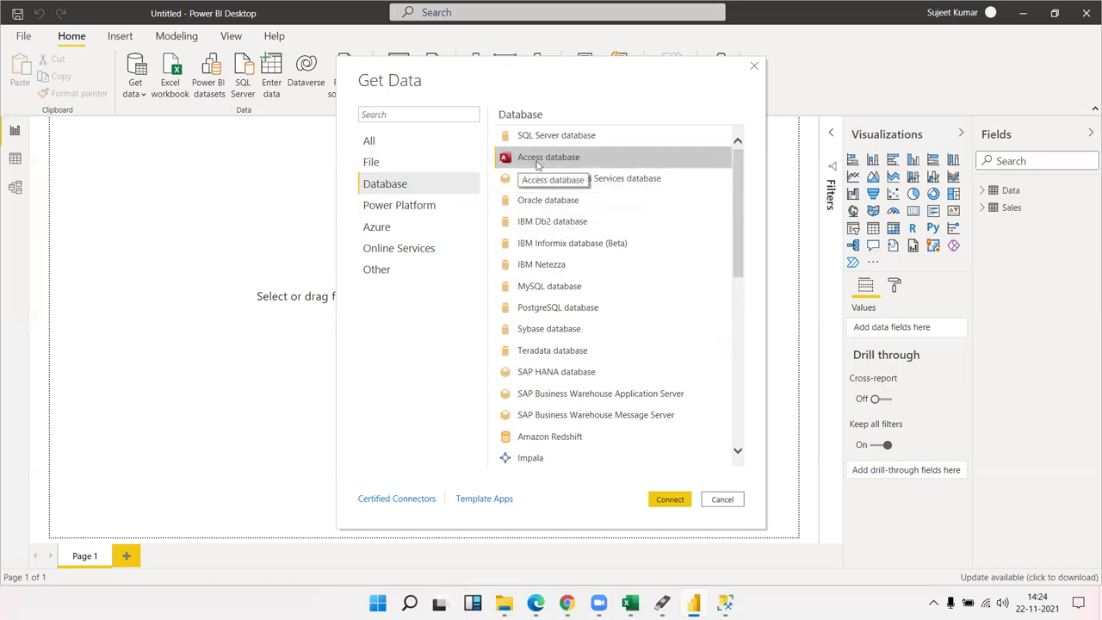
{"action": "left_click", "coordinate": [673, 500]}
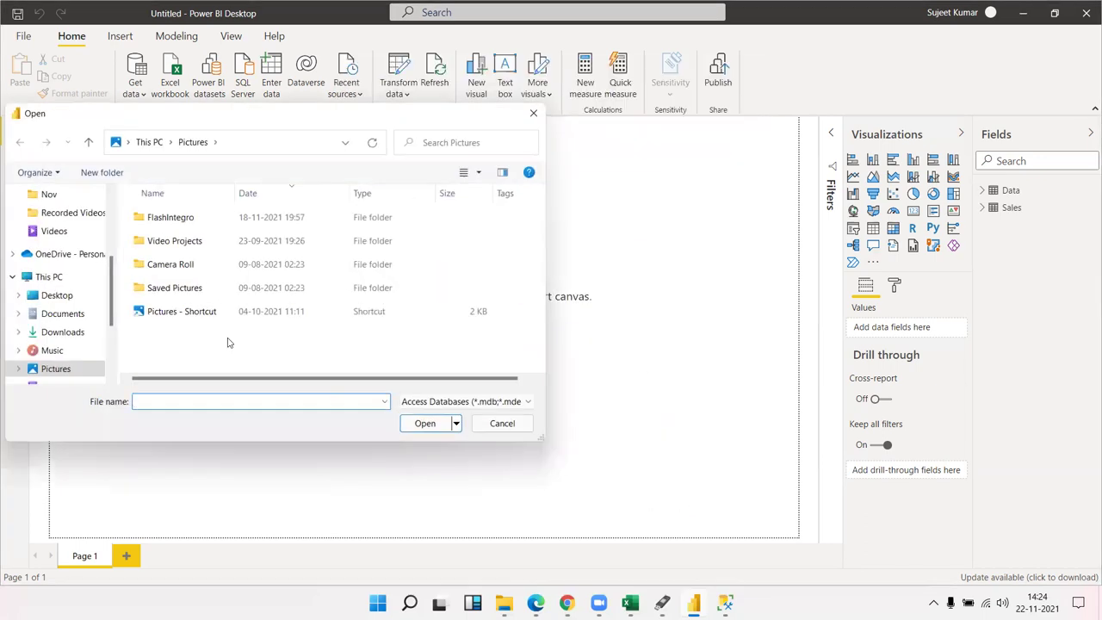
{"action": "scroll", "coordinate": [74, 267], "scroll_direction": "up", "scroll_amount": 3}
{"action": "scroll", "coordinate": [74, 258], "scroll_direction": "up", "scroll_amount": 1}
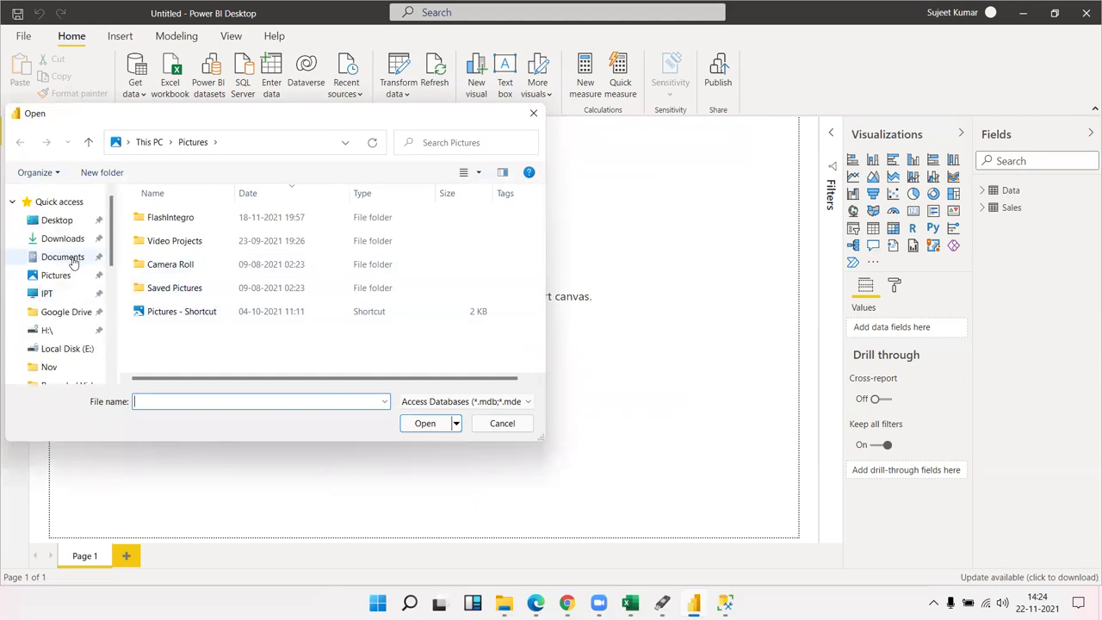
{"action": "left_click", "coordinate": [62, 239]}
{"action": "scroll", "coordinate": [186, 331], "scroll_direction": "down", "scroll_amount": 1}
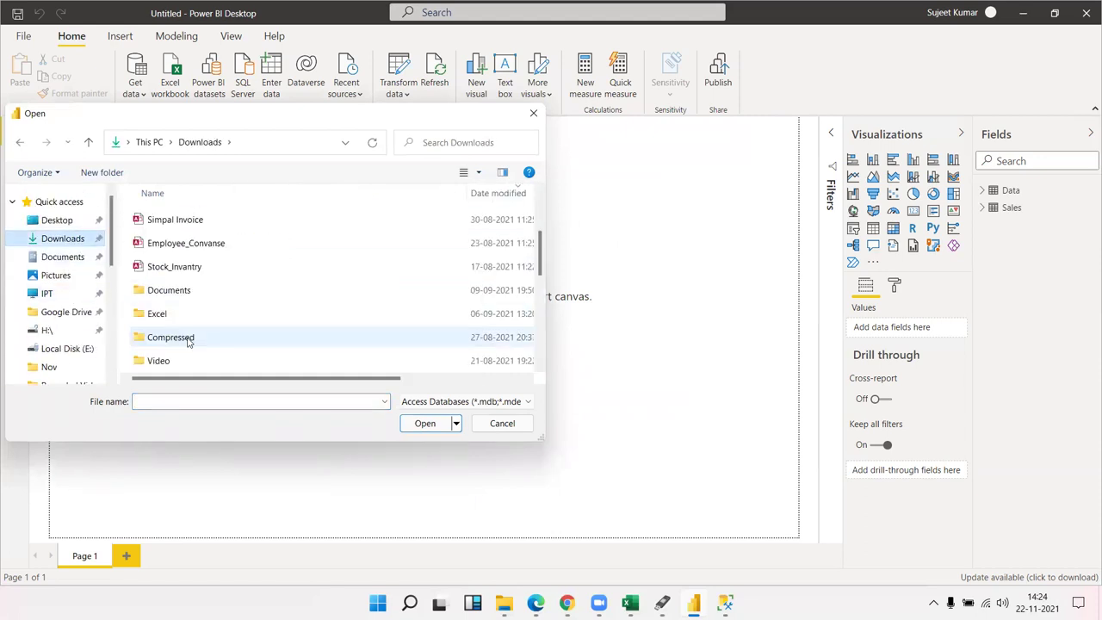
{"action": "scroll", "coordinate": [194, 310], "scroll_direction": "up", "scroll_amount": 3}
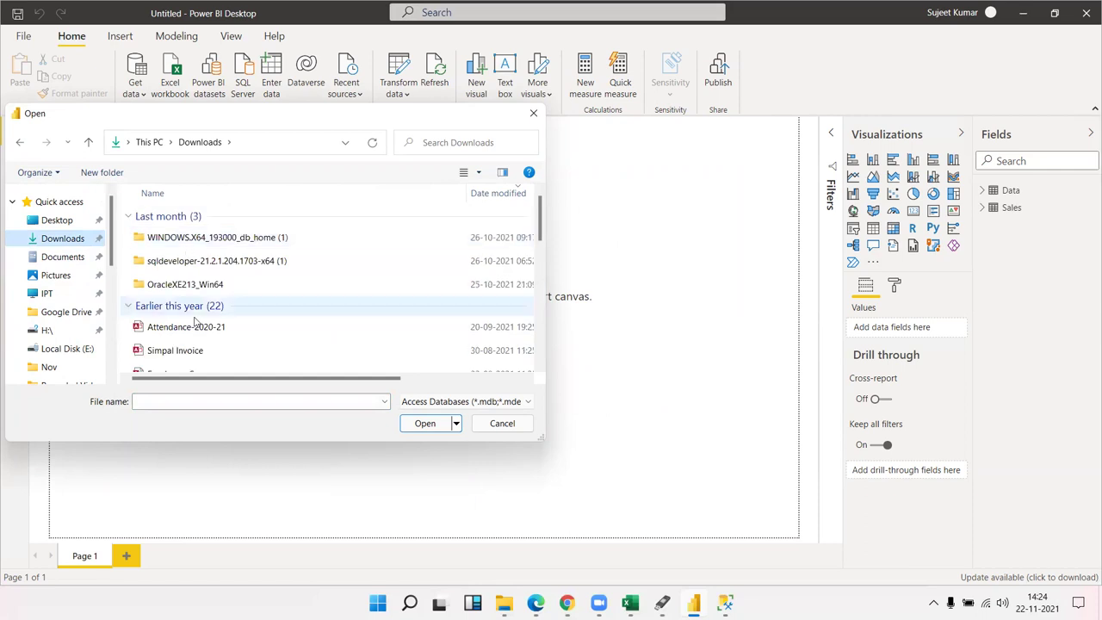
{"action": "scroll", "coordinate": [195, 332], "scroll_direction": "down", "scroll_amount": 1}
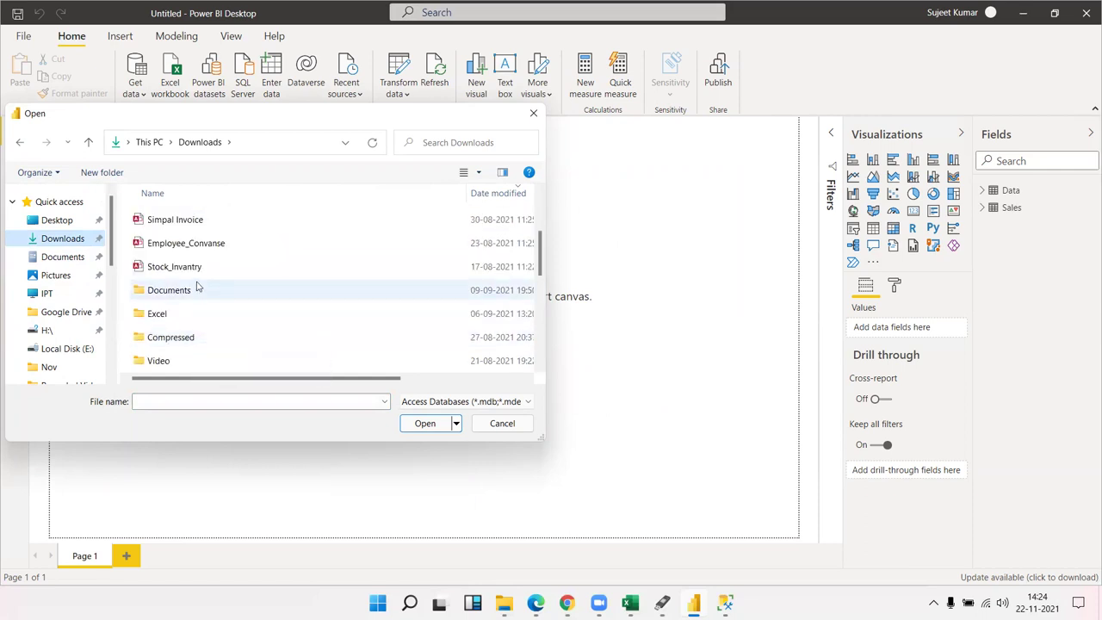
{"action": "scroll", "coordinate": [197, 290], "scroll_direction": "down", "scroll_amount": 5}
{"action": "scroll", "coordinate": [196, 290], "scroll_direction": "up", "scroll_amount": 5}
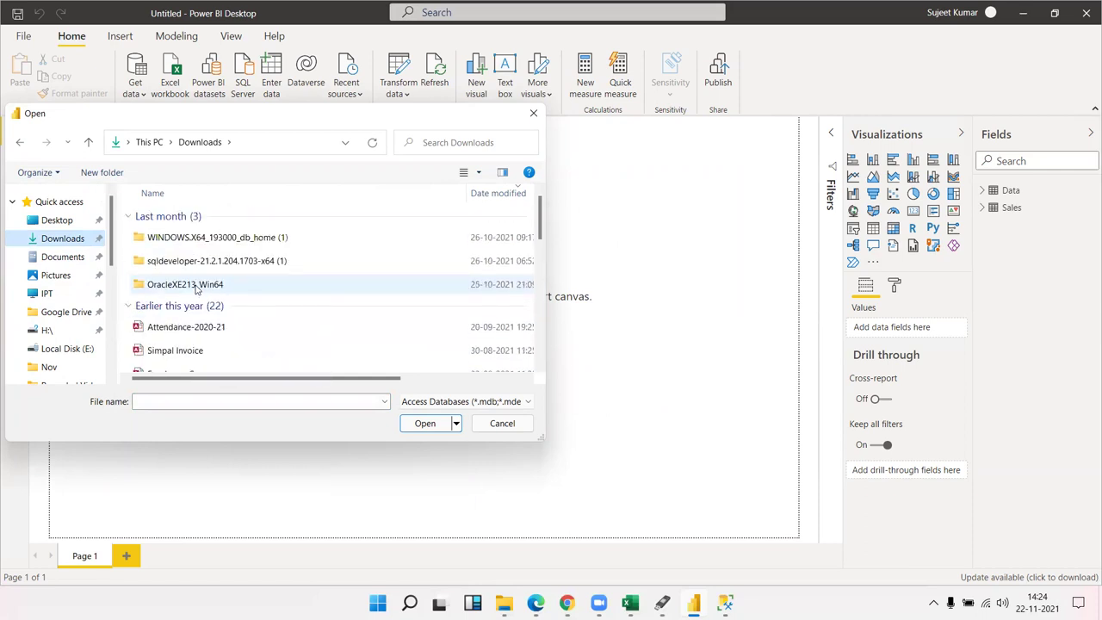
{"action": "left_click", "coordinate": [193, 326]}
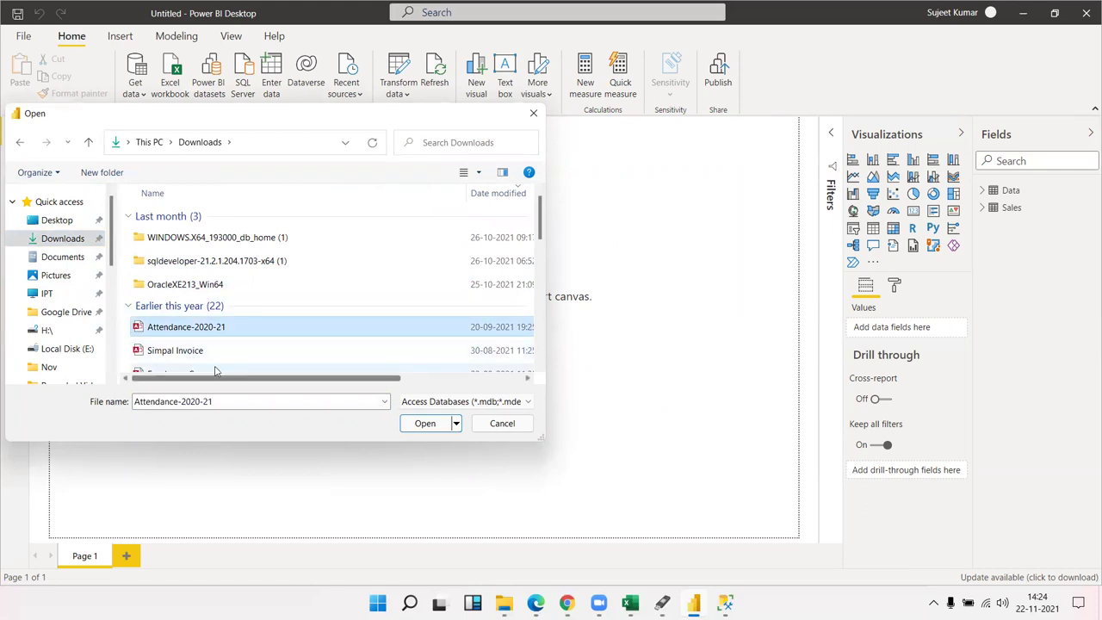
{"action": "left_click", "coordinate": [195, 351]}
{"action": "scroll", "coordinate": [196, 353], "scroll_direction": "down", "scroll_amount": 1}
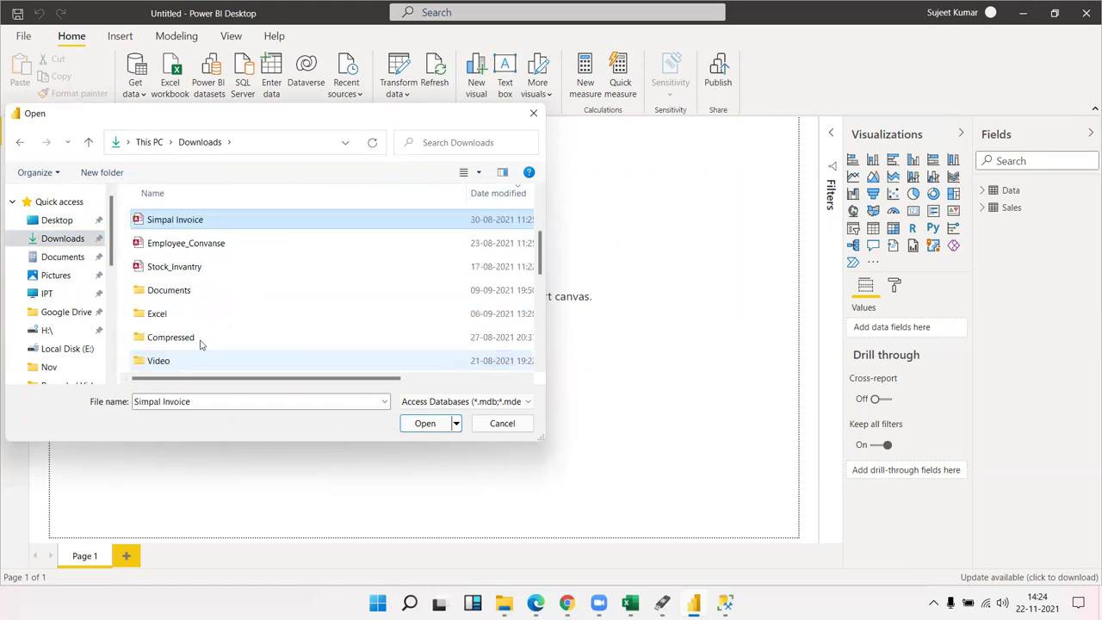
{"action": "left_click", "coordinate": [192, 269]}
{"action": "mouse_move", "coordinate": [247, 381]}
{"action": "left_mouse_down"}
{"action": "mouse_move", "coordinate": [384, 384]}
{"action": "mouse_move", "coordinate": [260, 383]}
{"action": "left_mouse_up"}
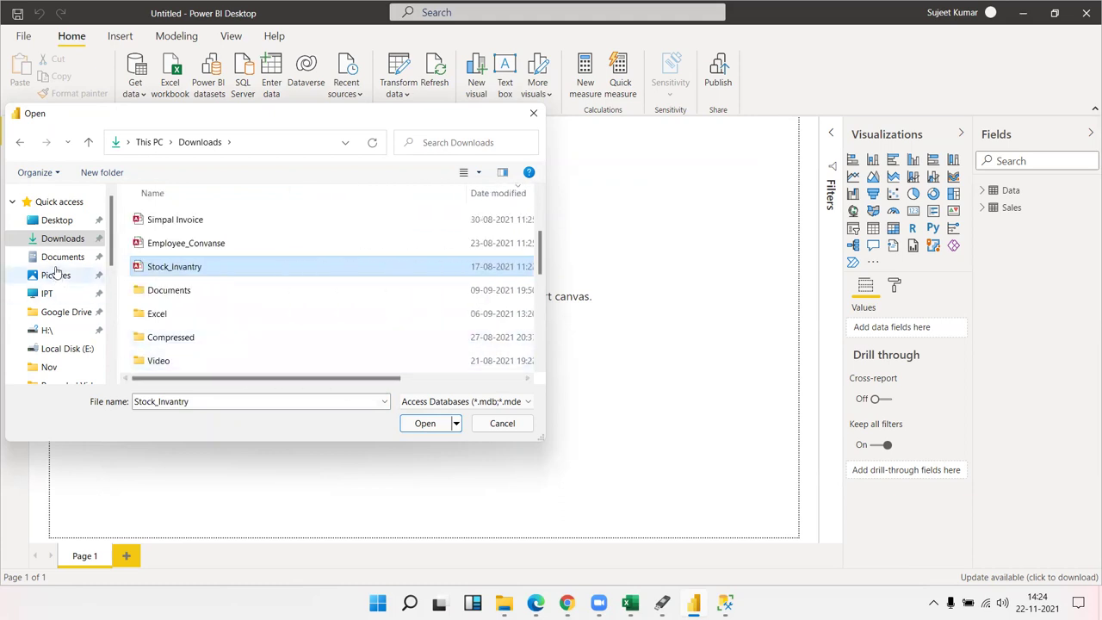
Open Database10 from the Documents folder to list its tables in Navigator.
{"action": "left_click", "coordinate": [63, 257]}
{"action": "scroll", "coordinate": [191, 298], "scroll_direction": "down", "scroll_amount": 3}
{"action": "scroll", "coordinate": [192, 298], "scroll_direction": "up", "scroll_amount": 1}
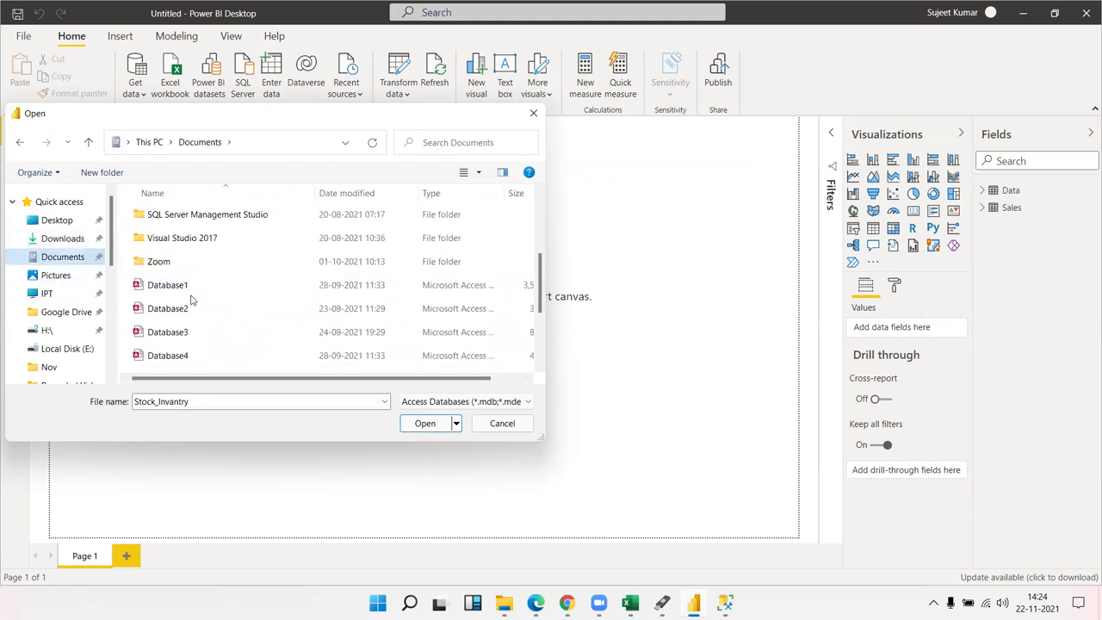
{"action": "scroll", "coordinate": [191, 301], "scroll_direction": "down", "scroll_amount": 2}
{"action": "scroll", "coordinate": [192, 310], "scroll_direction": "up", "scroll_amount": 2}
{"action": "scroll", "coordinate": [192, 310], "scroll_direction": "down", "scroll_amount": 2}
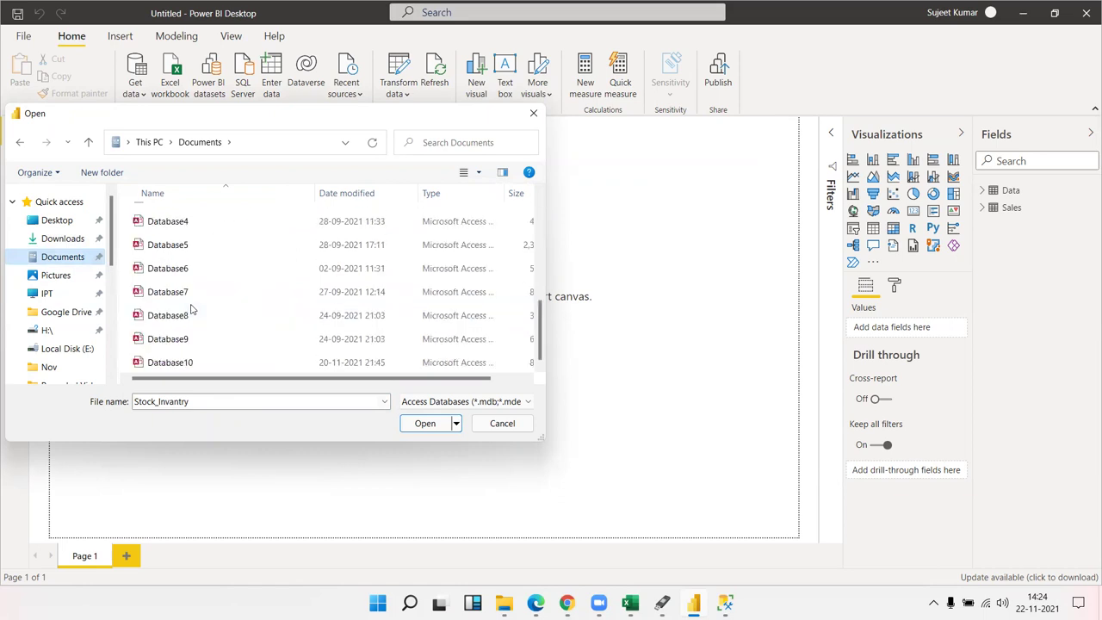
{"action": "left_click", "coordinate": [196, 363]}
{"action": "left_click", "coordinate": [425, 423]}
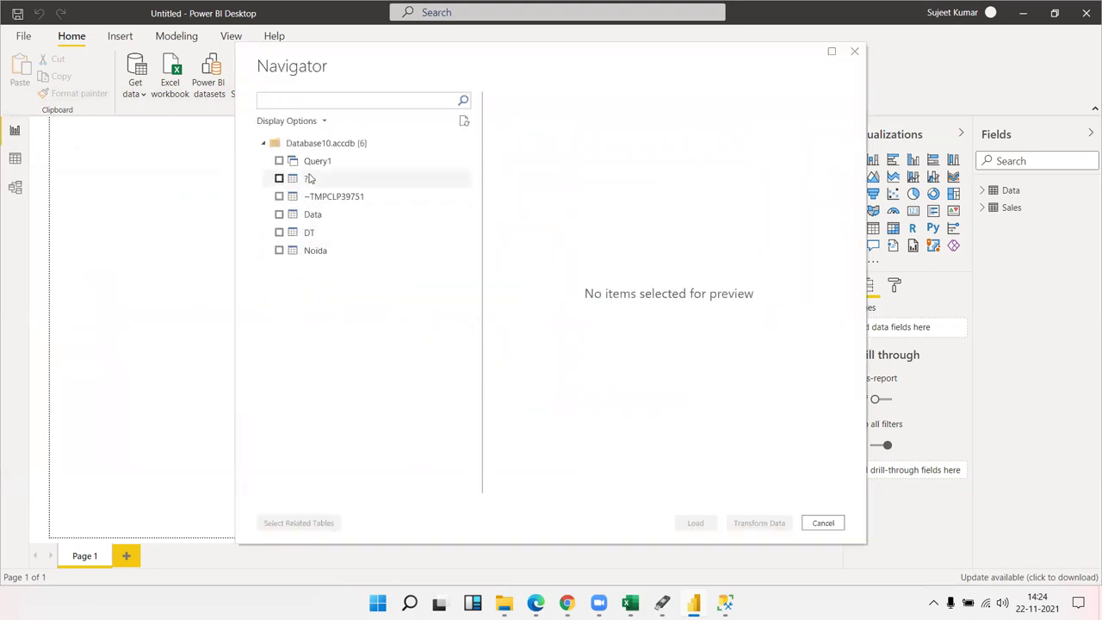
Preview Query1, Data, DT and Noida from Database10, then tick Noida for loading.
{"action": "left_click", "coordinate": [312, 163]}
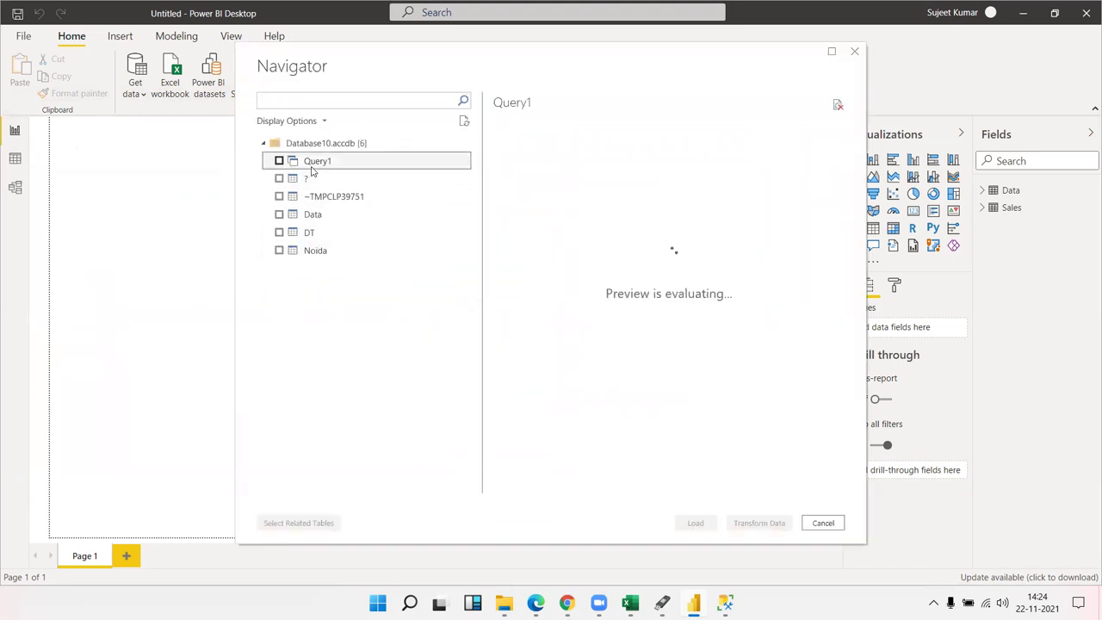
{"action": "left_click", "coordinate": [310, 217]}
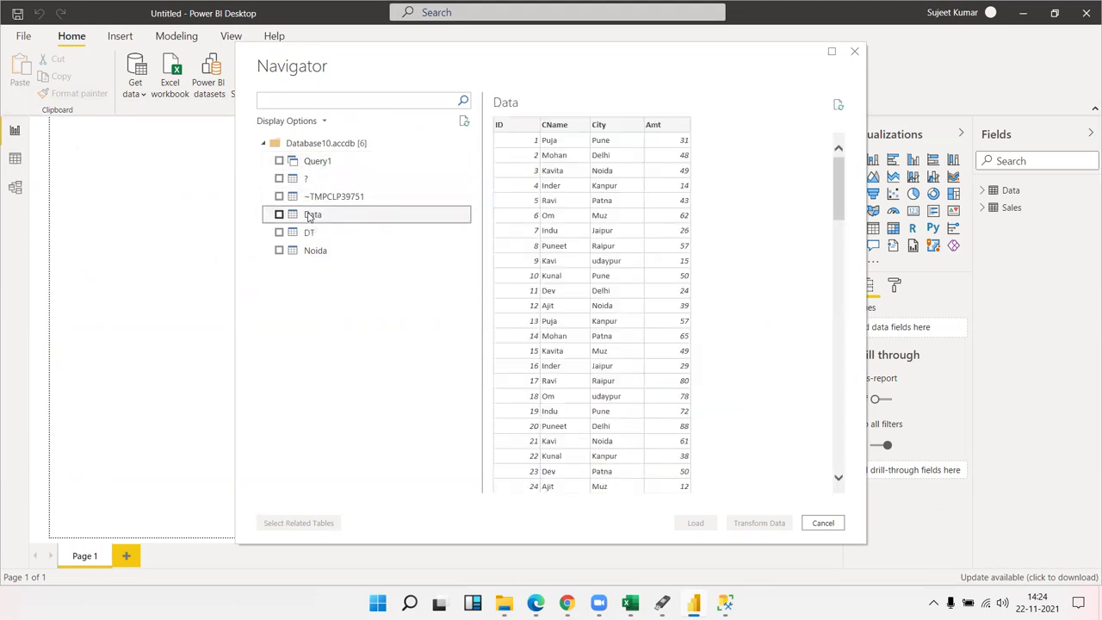
{"action": "left_click", "coordinate": [313, 235]}
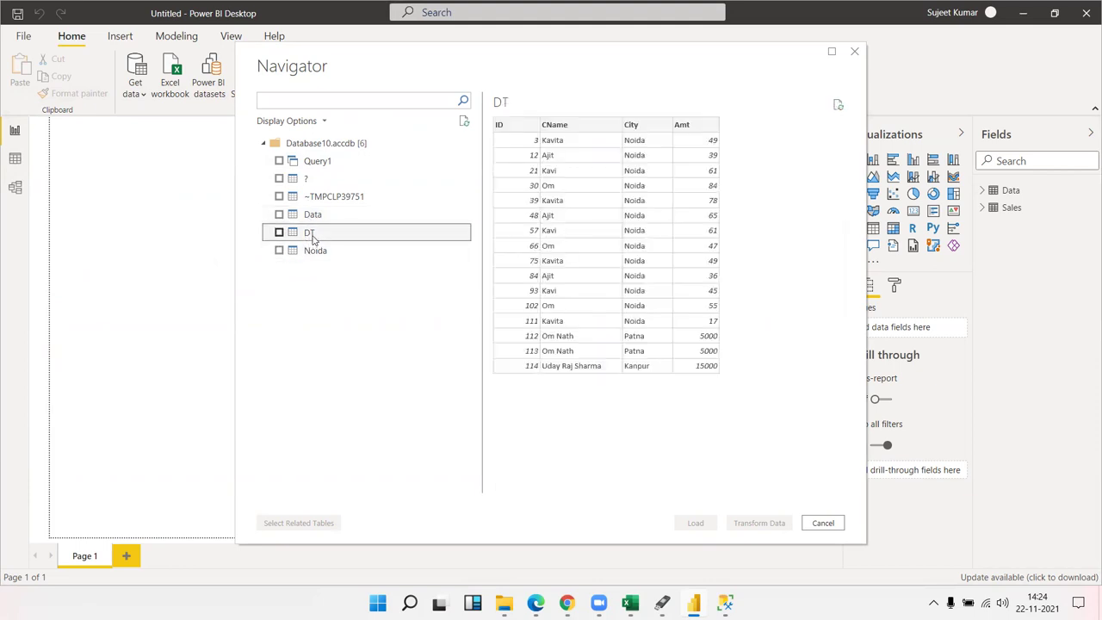
{"action": "left_click", "coordinate": [315, 250]}
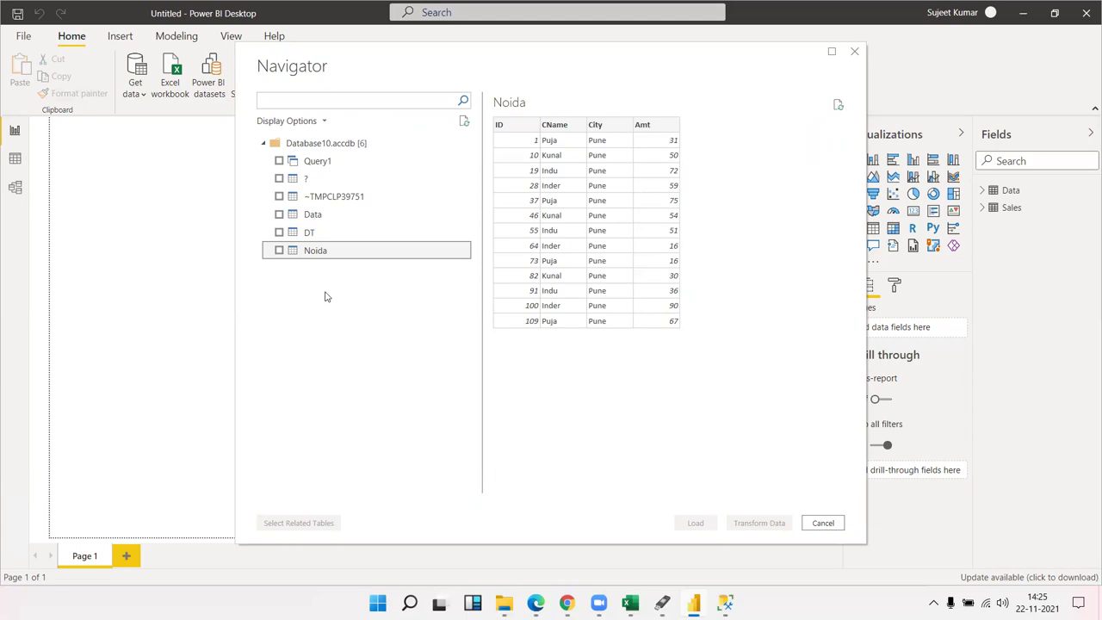
{"action": "left_click", "coordinate": [279, 250]}
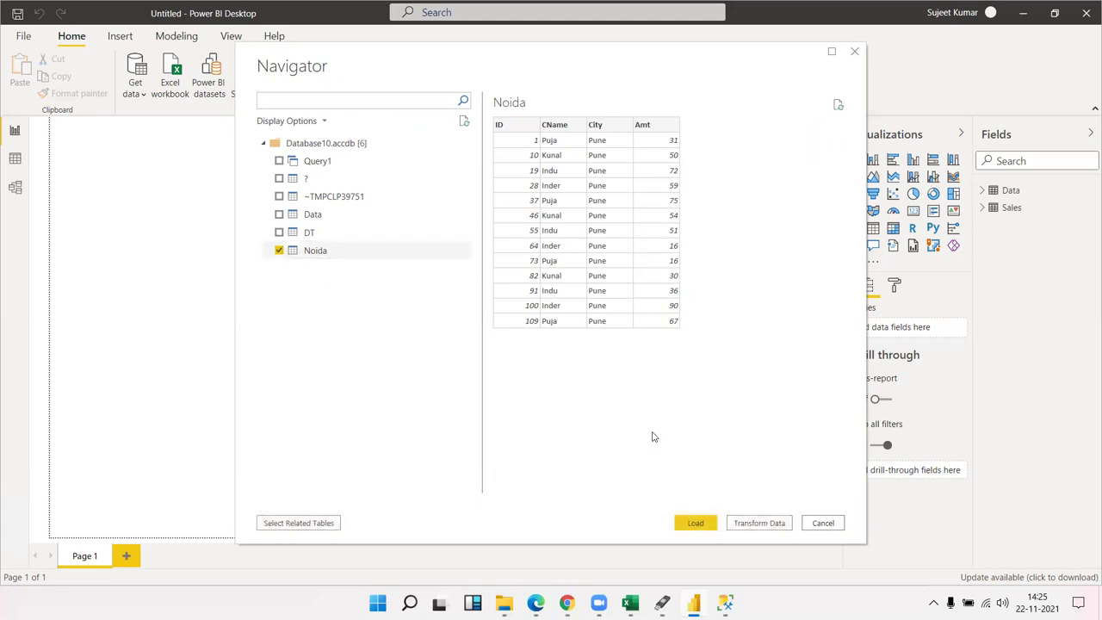
Load the Noida table and expand Sales in the Fields pane to show its month fields.
{"action": "left_click", "coordinate": [696, 522]}
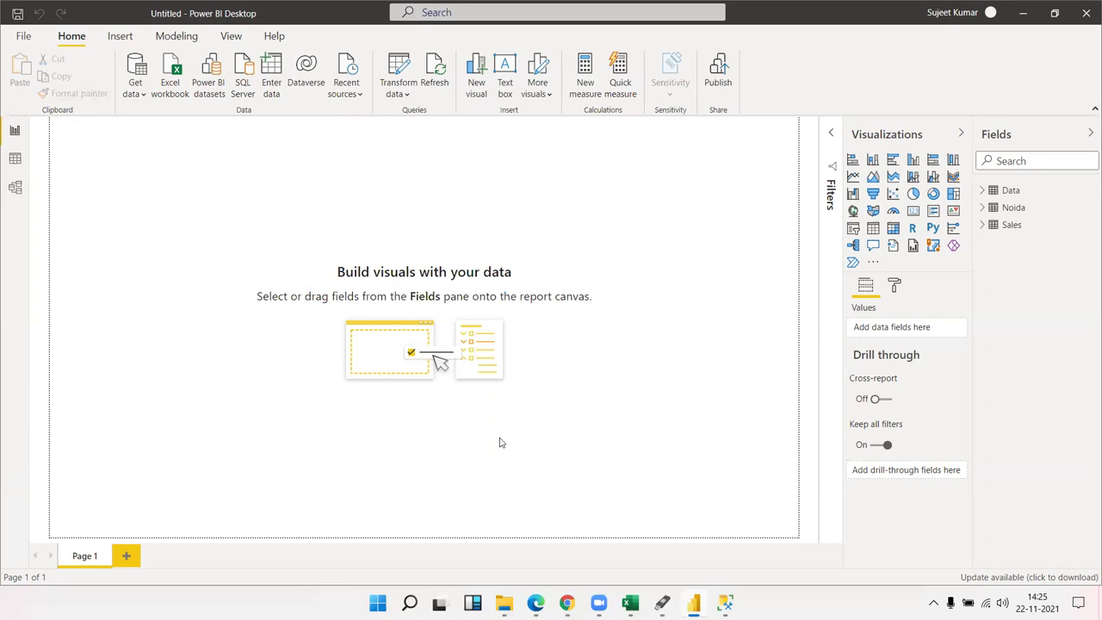
{"action": "left_click", "coordinate": [1008, 224]}
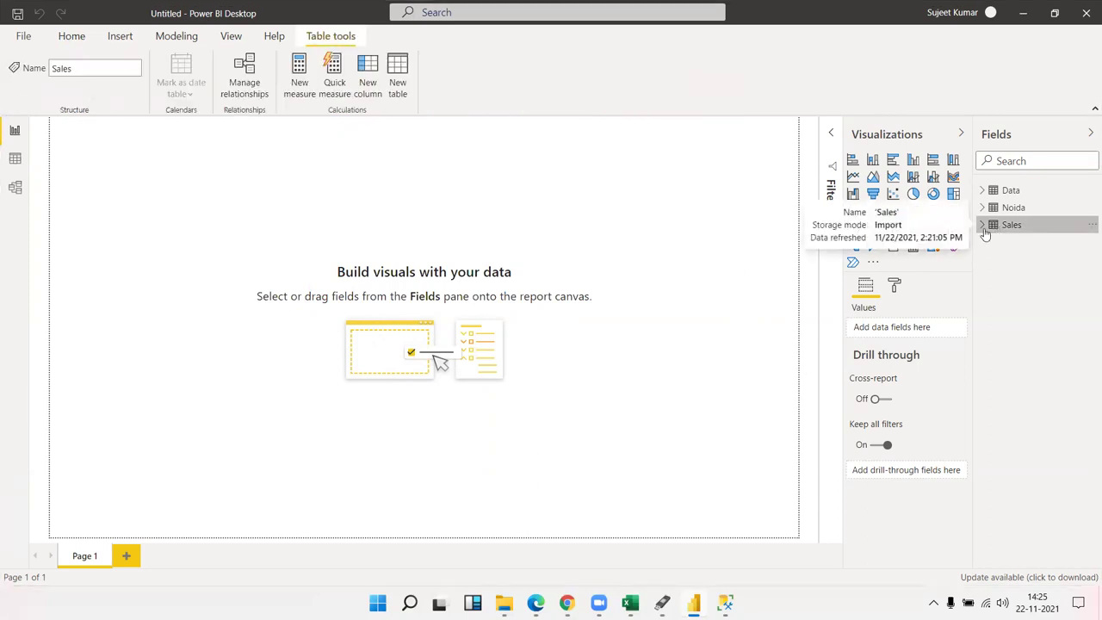
{"action": "left_click", "coordinate": [983, 225]}
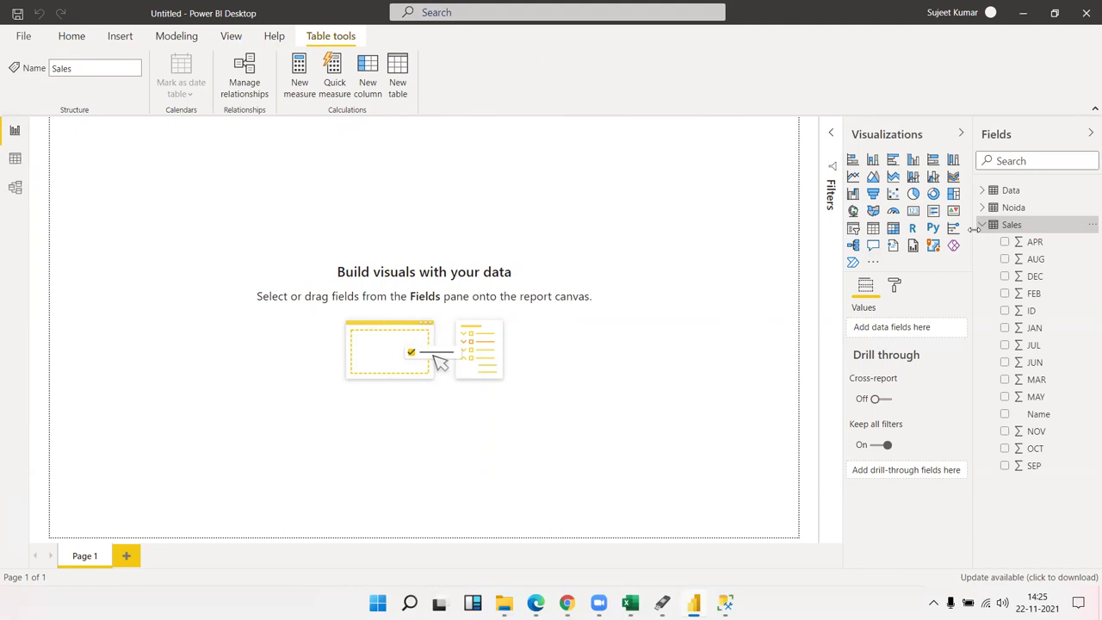
Check the tables in Model view, return to Report view and bring up Get data's common sources.
{"action": "left_click", "coordinate": [15, 188]}
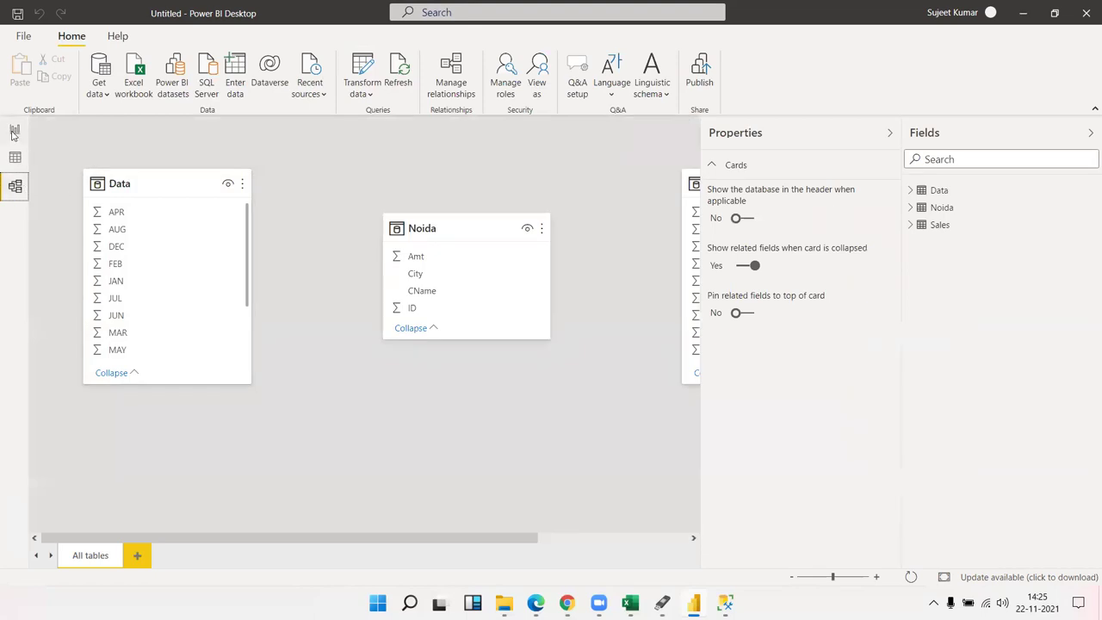
{"action": "left_click", "coordinate": [15, 131]}
{"action": "left_click", "coordinate": [134, 86]}
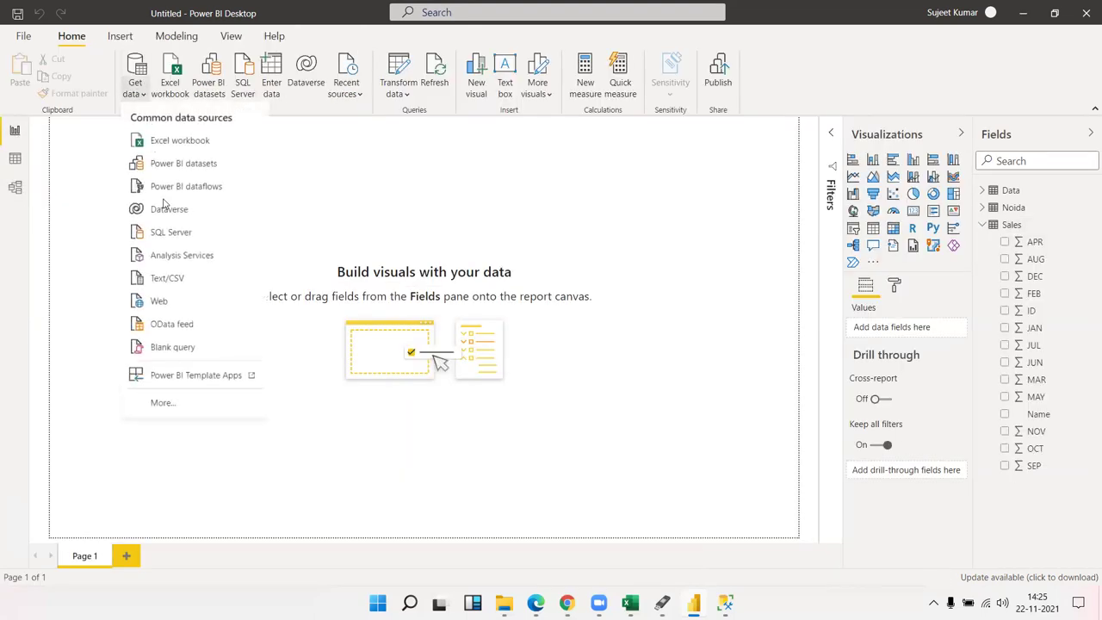
Open the full connector catalogue, browse the Database connectors, then show the Power Platform ones.
{"action": "left_click", "coordinate": [162, 403]}
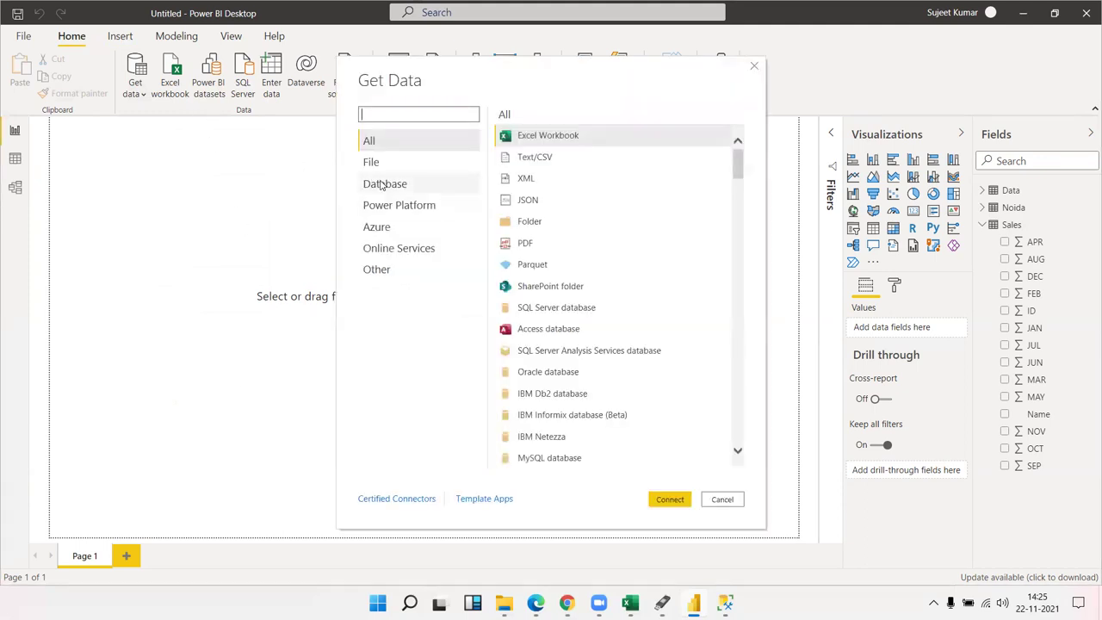
{"action": "left_click", "coordinate": [384, 183]}
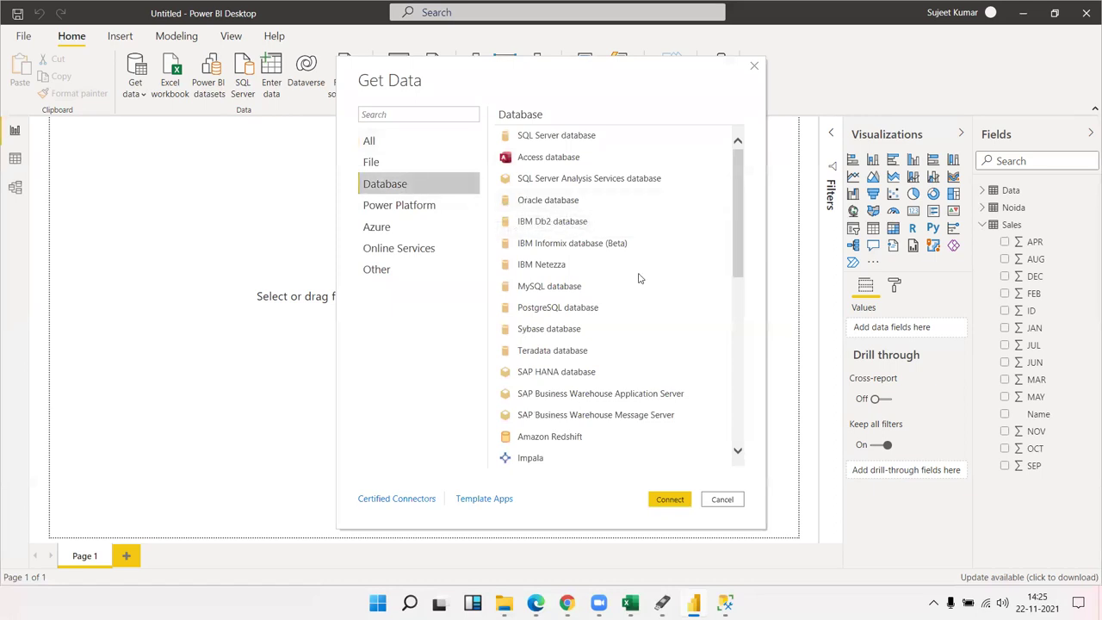
{"action": "scroll", "coordinate": [670, 373], "scroll_direction": "down", "scroll_amount": 10}
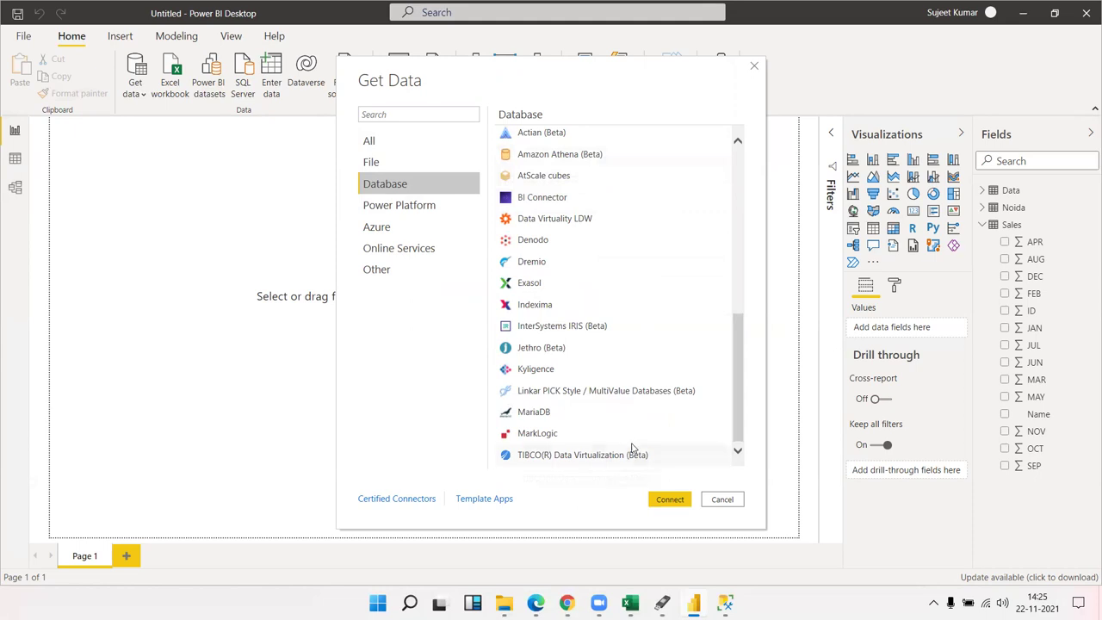
{"action": "scroll", "coordinate": [618, 458], "scroll_direction": "up", "scroll_amount": 3}
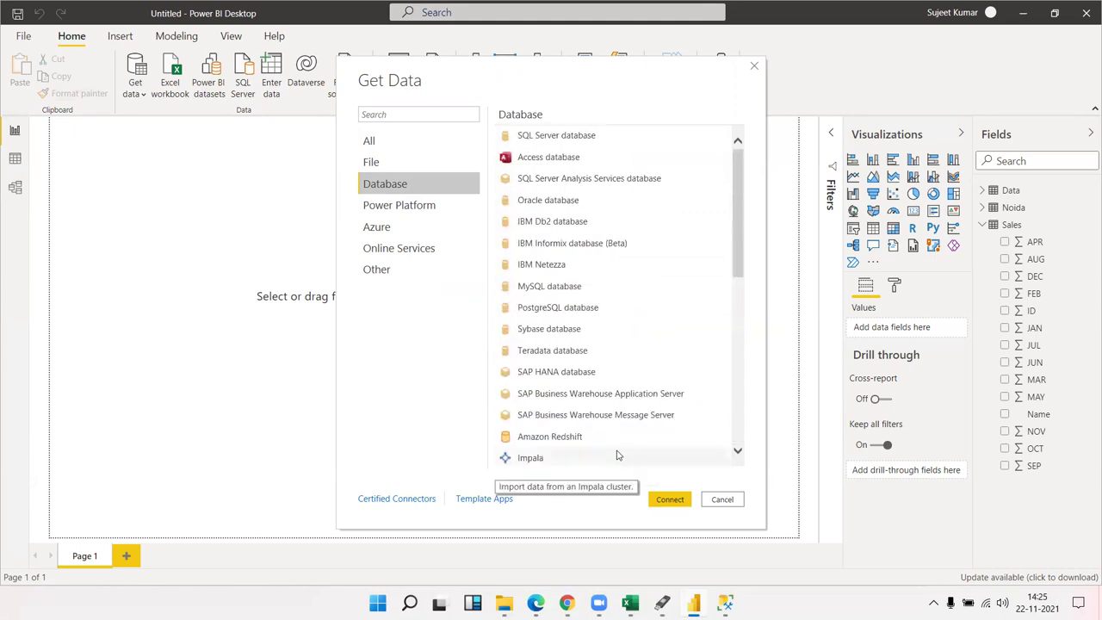
{"action": "left_click", "coordinate": [398, 207]}
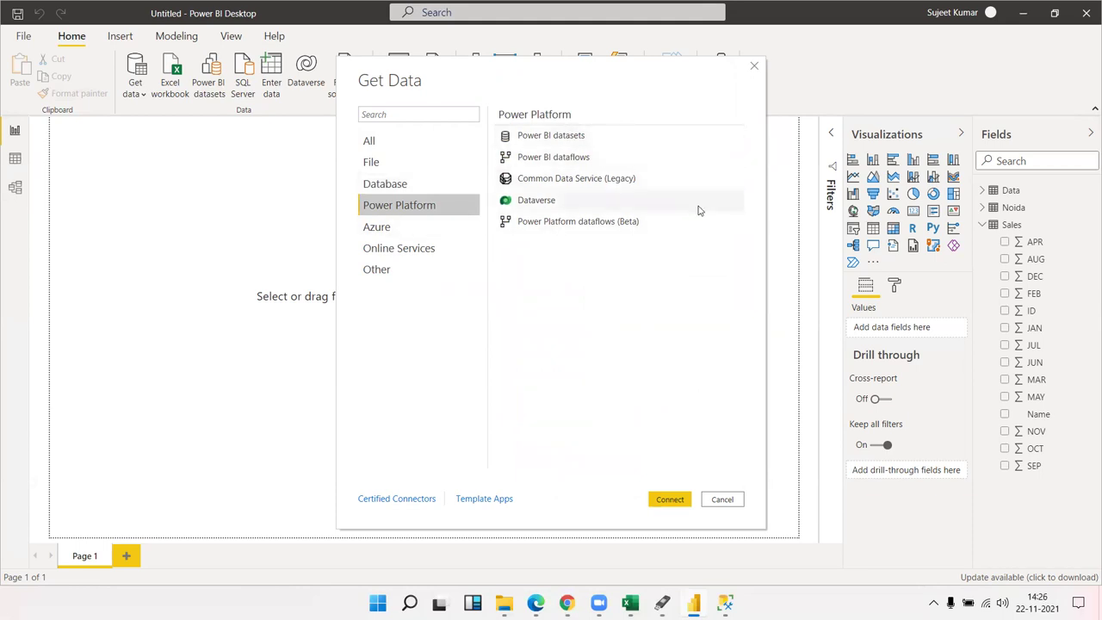
Show the Azure connectors, then the Online Services connectors in the Get Data dialog.
{"action": "left_click", "coordinate": [429, 231]}
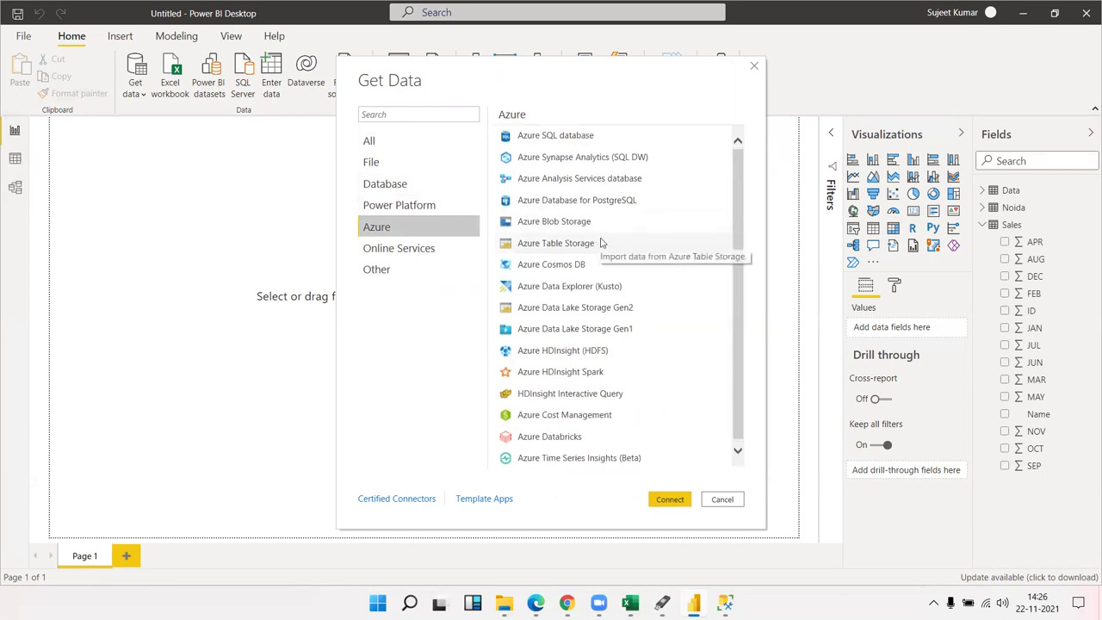
{"action": "left_click", "coordinate": [435, 254]}
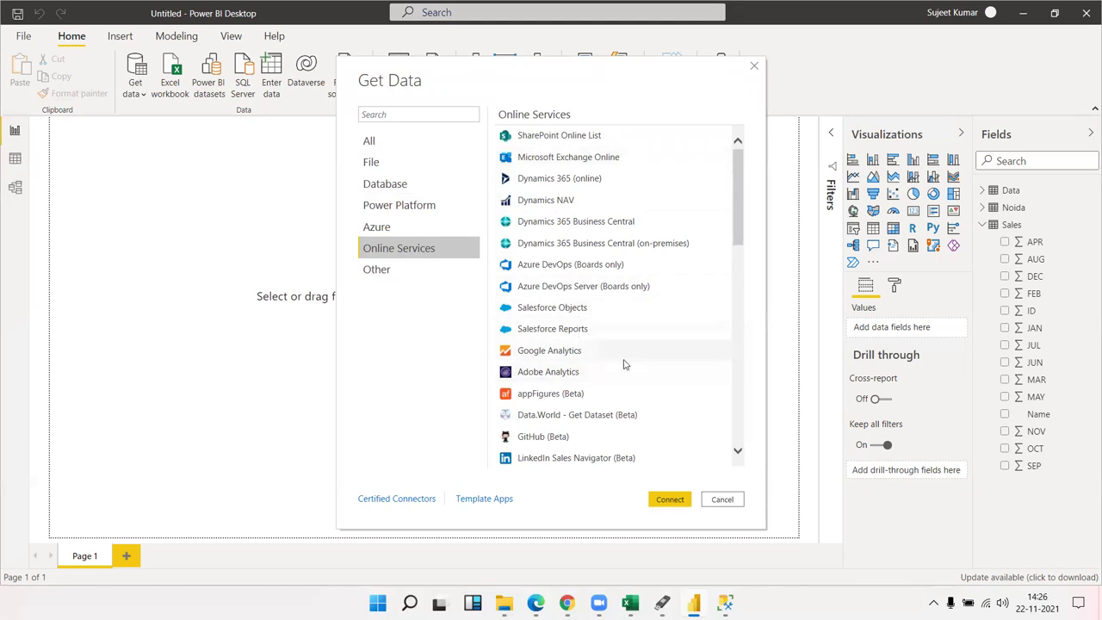
Scroll through the entire Online Services connector list, then return to the Database category.
{"action": "scroll", "coordinate": [625, 365], "scroll_direction": "down", "scroll_amount": 4}
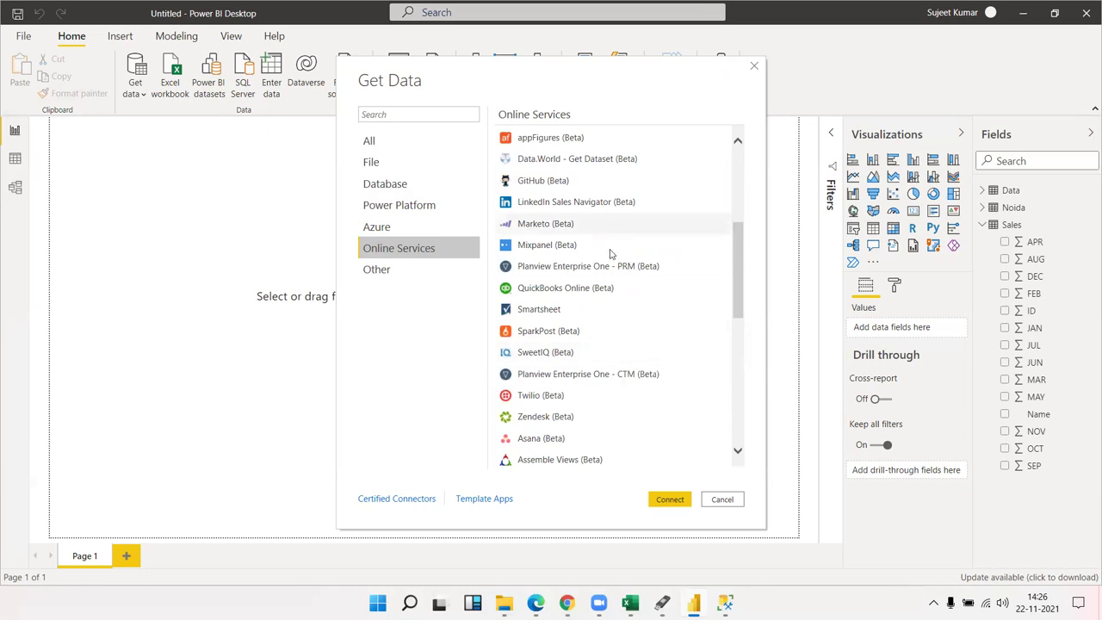
{"action": "scroll", "coordinate": [612, 314], "scroll_direction": "down", "scroll_amount": 4}
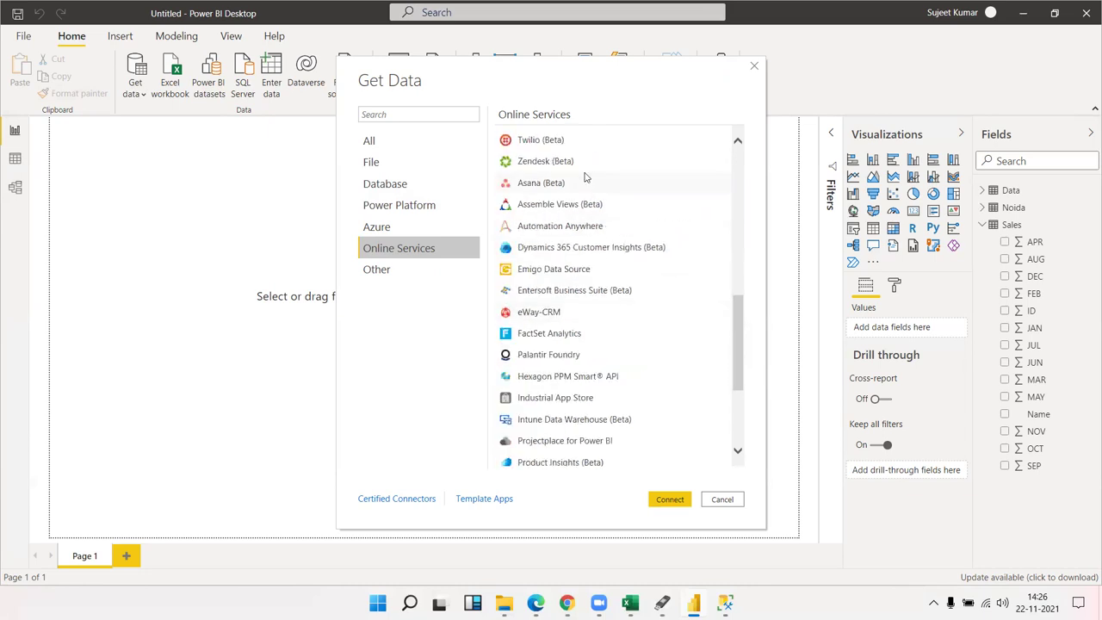
{"action": "scroll", "coordinate": [604, 297], "scroll_direction": "down", "scroll_amount": 3}
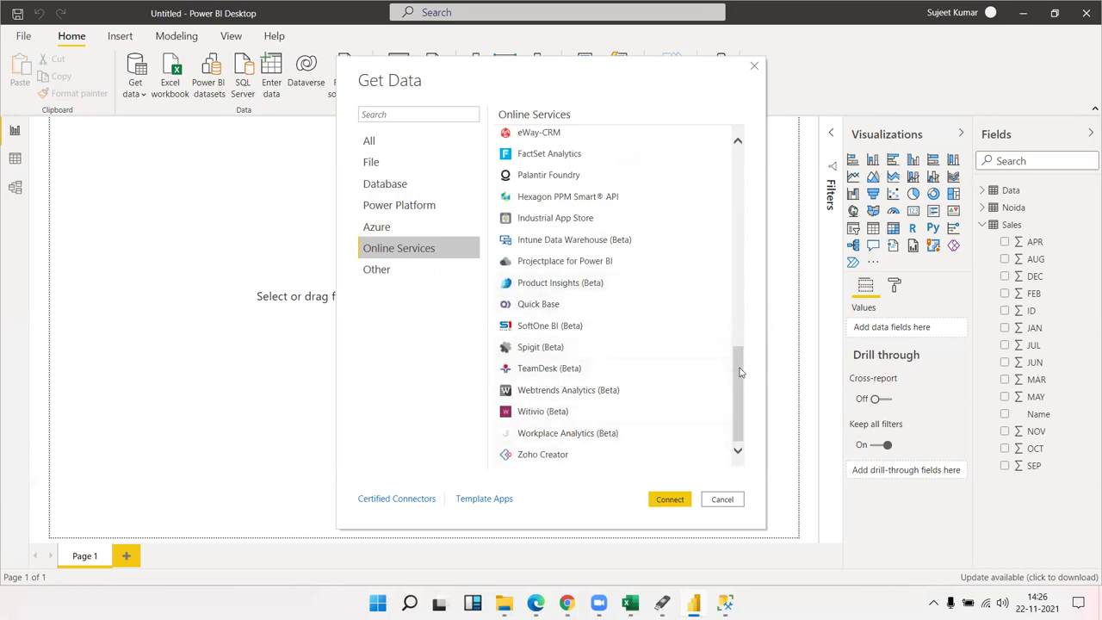
{"action": "left_click_drag", "start_coordinate": [732, 366], "coordinate": [719, 155]}
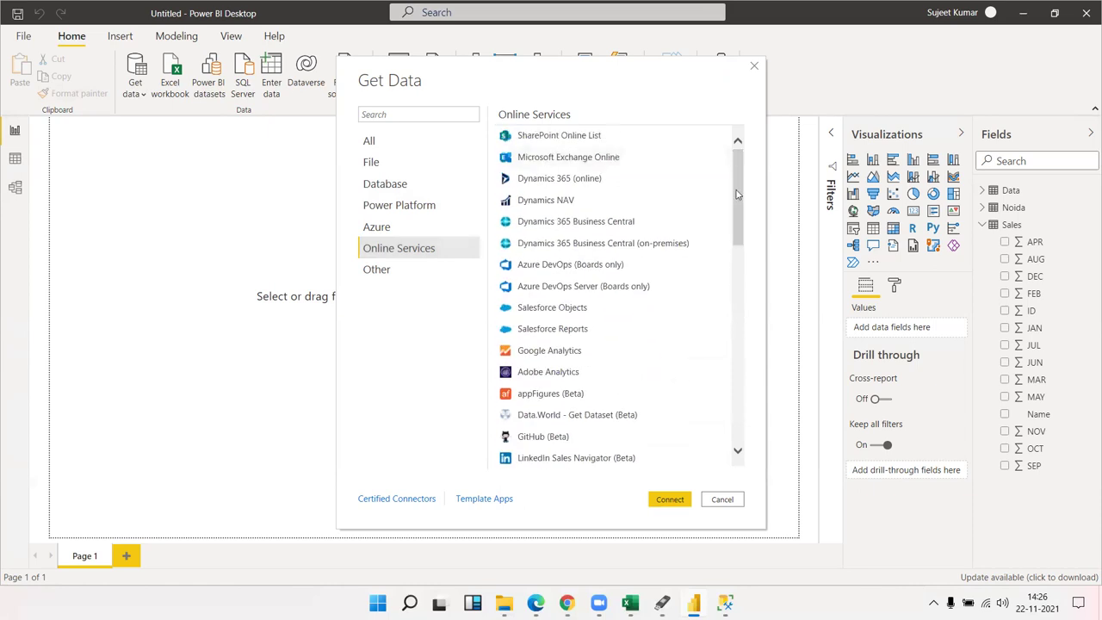
{"action": "left_click_drag", "start_coordinate": [738, 199], "coordinate": [737, 231]}
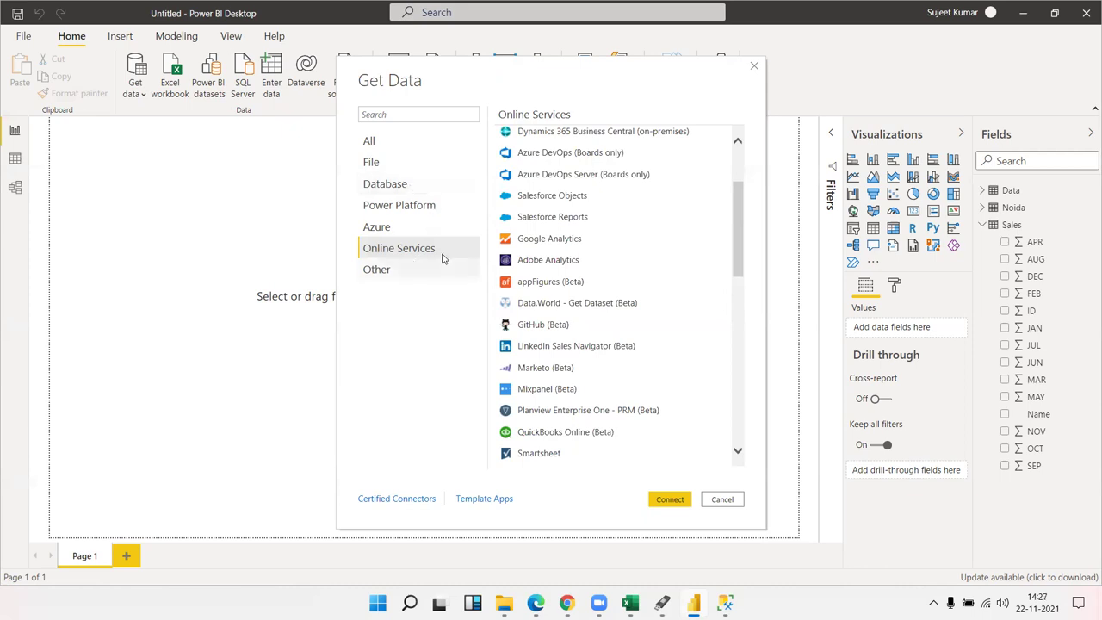
{"action": "scroll", "coordinate": [558, 228], "scroll_direction": "up", "scroll_amount": 3}
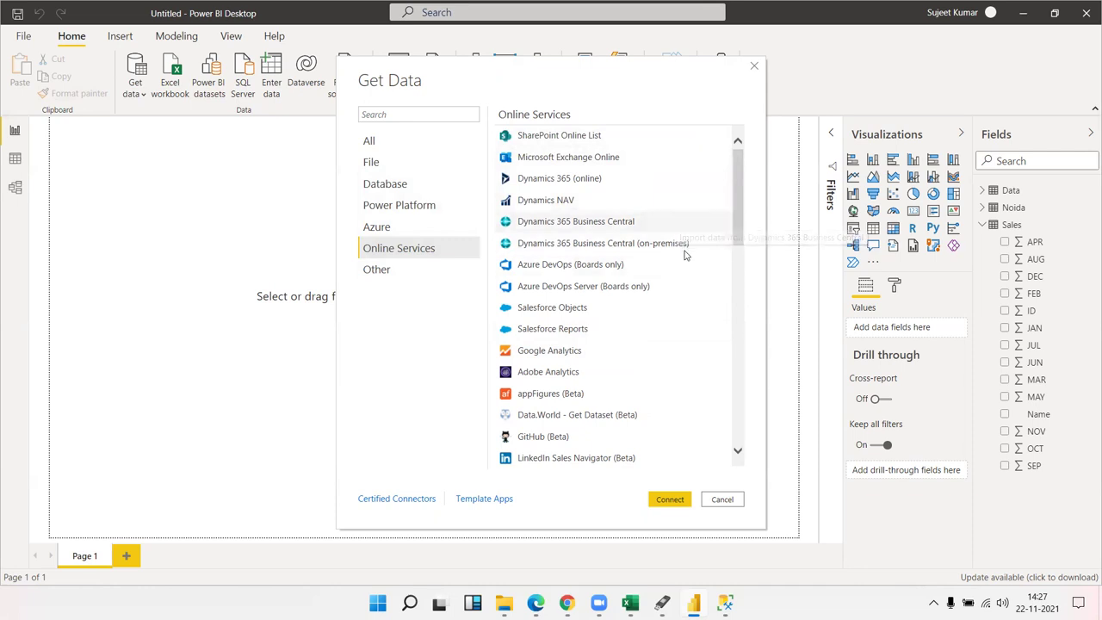
{"action": "scroll", "coordinate": [685, 255], "scroll_direction": "down", "scroll_amount": 5}
{"action": "scroll", "coordinate": [685, 256], "scroll_direction": "down", "scroll_amount": 5}
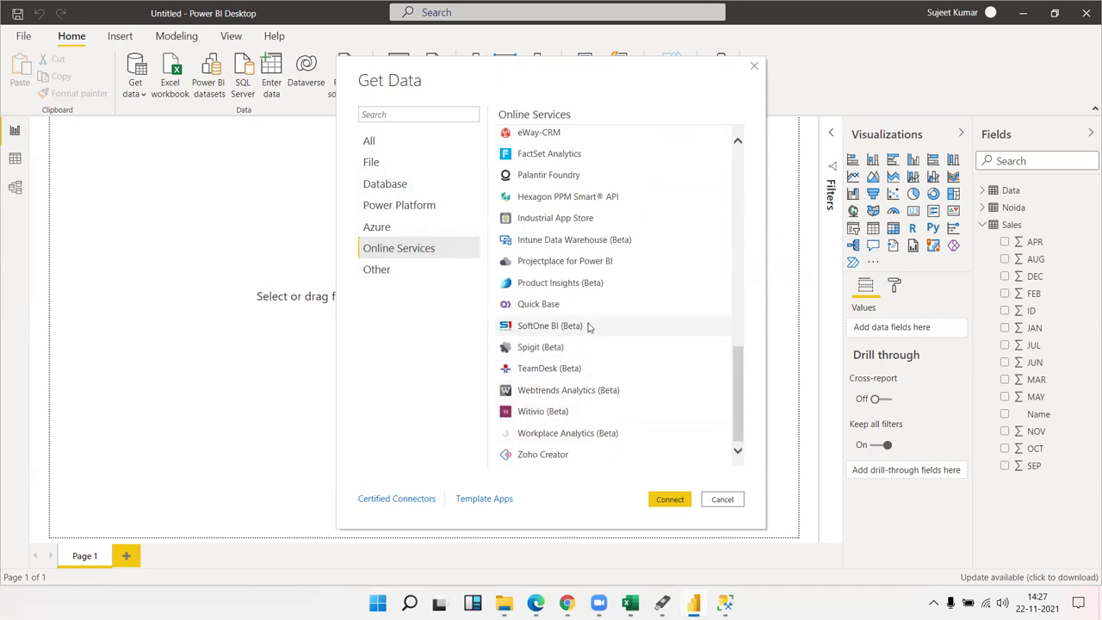
{"action": "scroll", "coordinate": [590, 326], "scroll_direction": "up", "scroll_amount": 8}
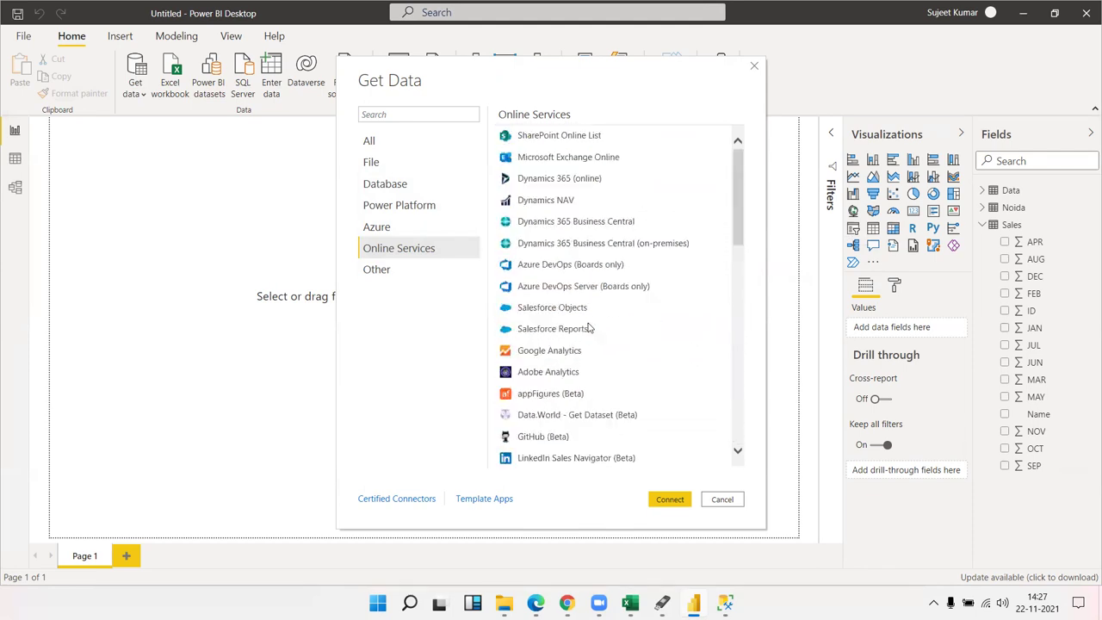
{"action": "left_click", "coordinate": [413, 184]}
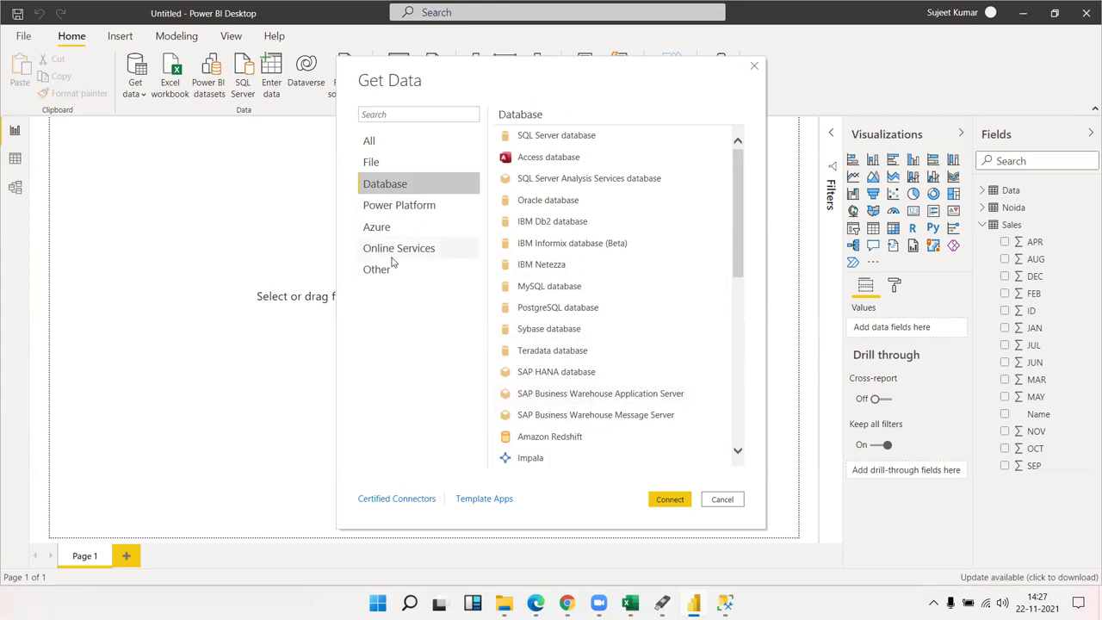
Show the Other connectors and select R script, Python script and Hadoop File (HDFS).
{"action": "left_click", "coordinate": [418, 272]}
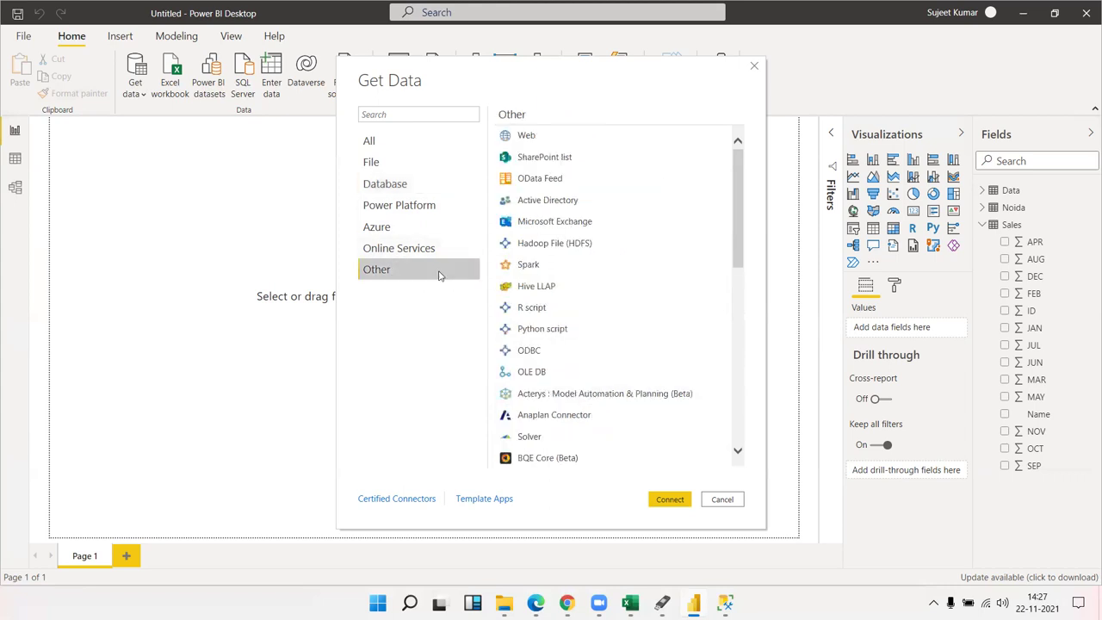
{"action": "scroll", "coordinate": [606, 286], "scroll_direction": "down", "scroll_amount": 10}
{"action": "scroll", "coordinate": [606, 291], "scroll_direction": "up", "scroll_amount": 10}
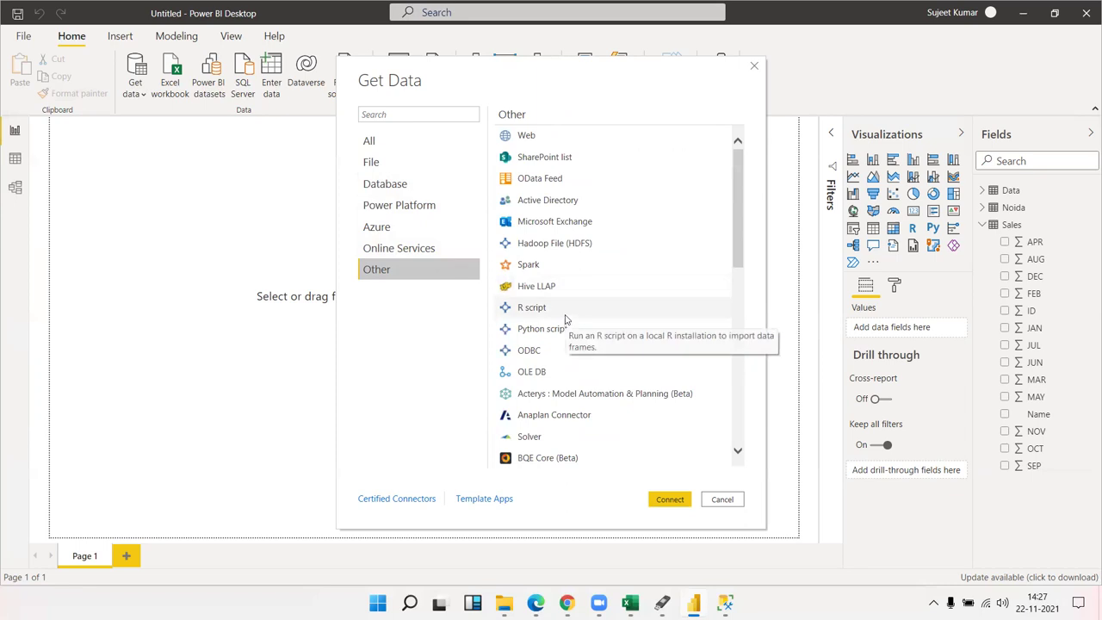
{"action": "left_click", "coordinate": [564, 318]}
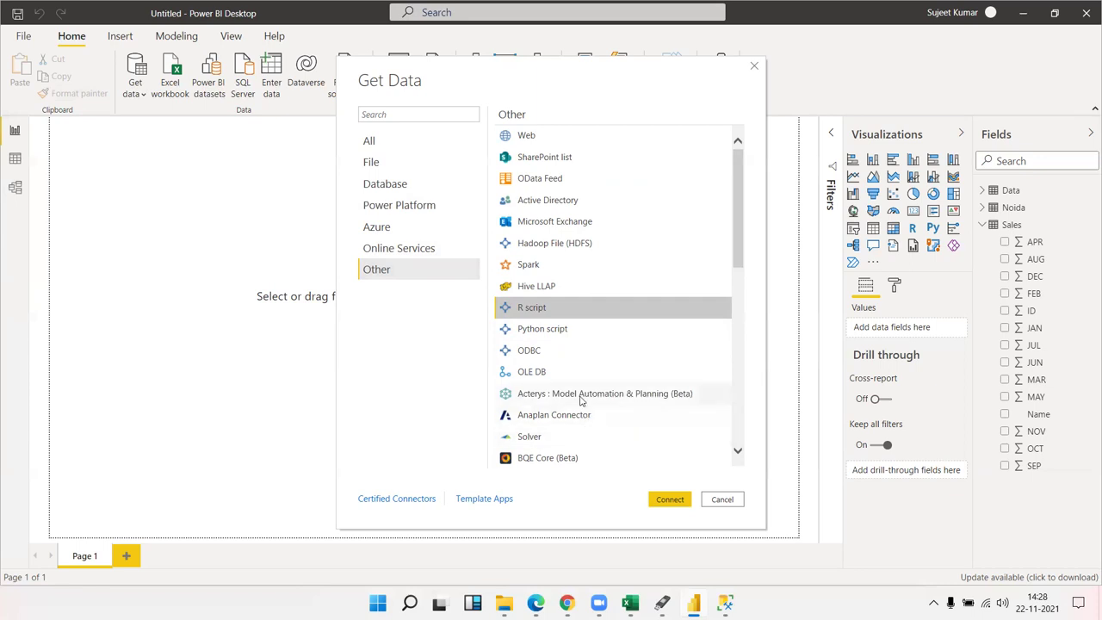
{"action": "left_click", "coordinate": [565, 334]}
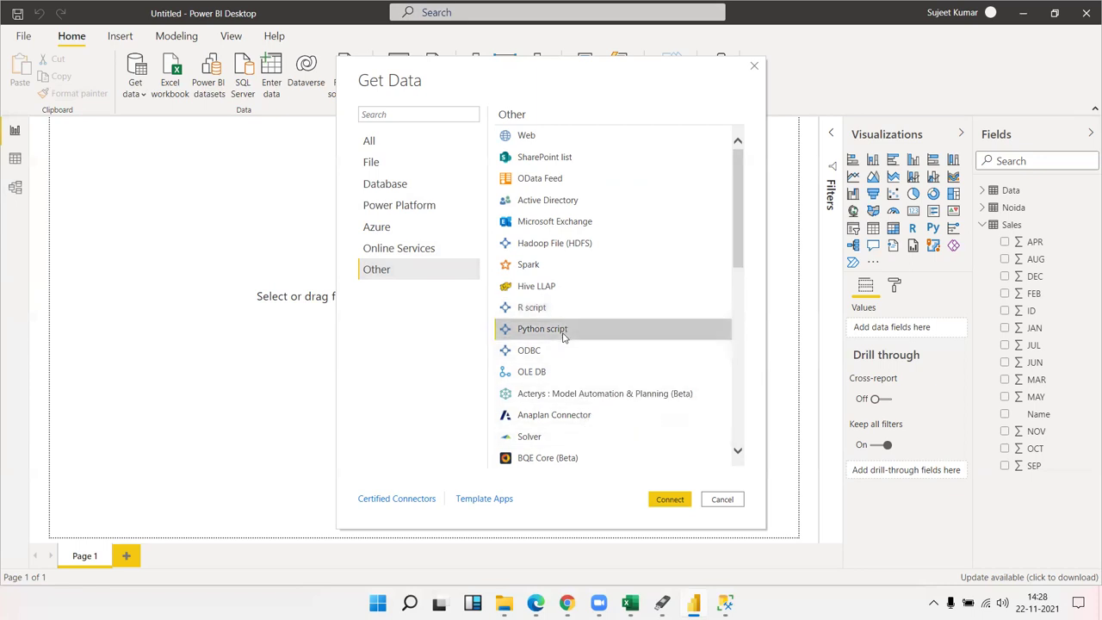
{"action": "left_click", "coordinate": [547, 249]}
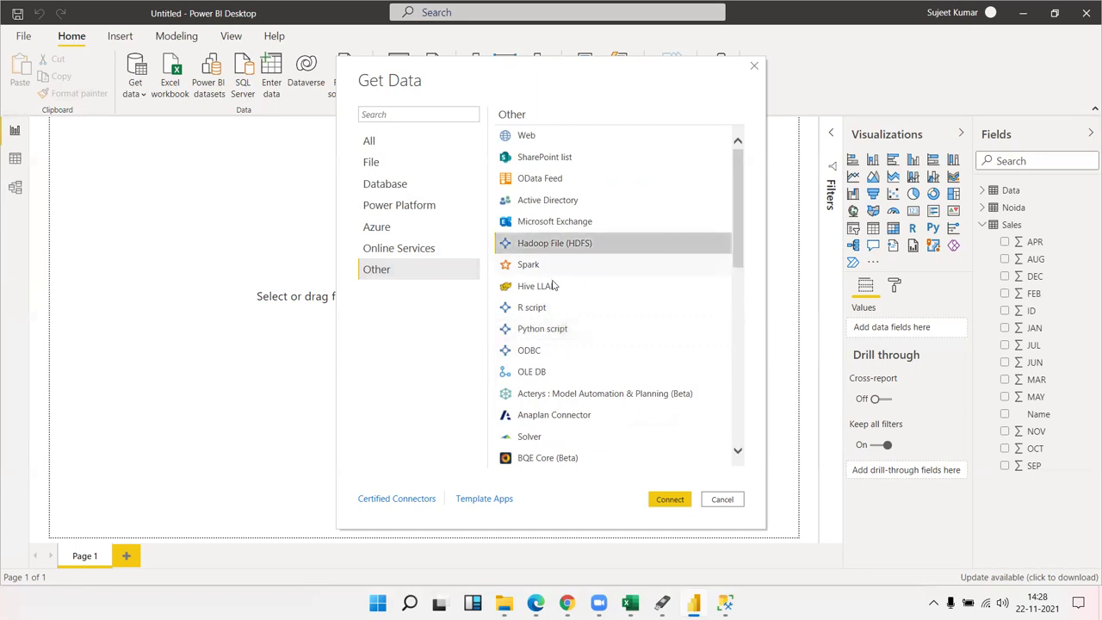
Scroll the Other connector list and move the Get Data dialog further left.
{"action": "scroll", "coordinate": [598, 344], "scroll_direction": "down", "scroll_amount": 8}
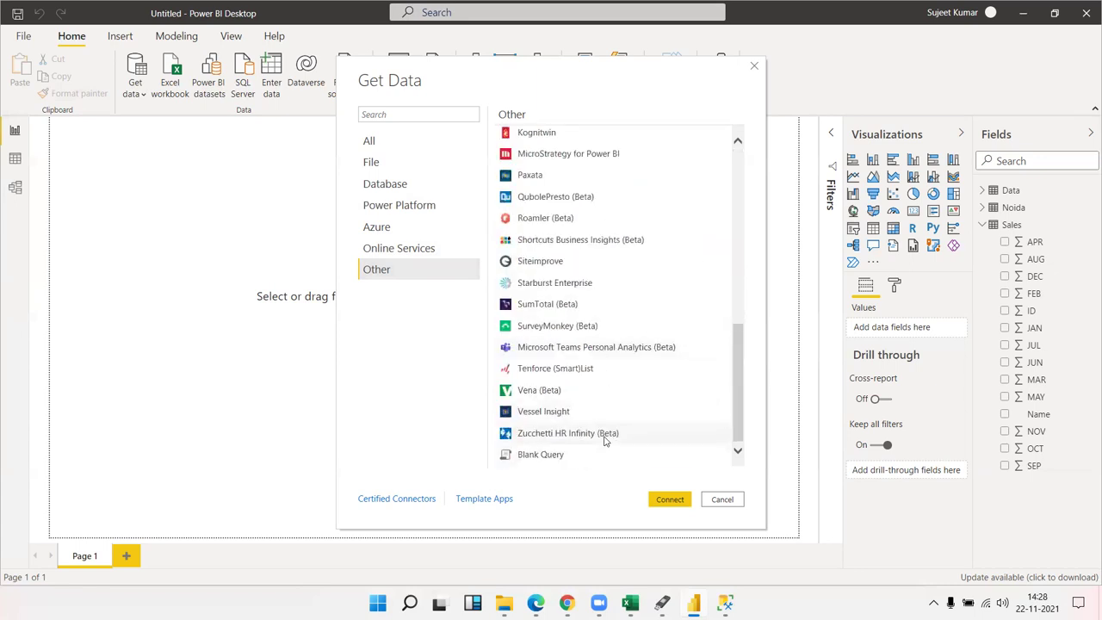
{"action": "scroll", "coordinate": [604, 440], "scroll_direction": "up", "scroll_amount": 4}
{"action": "scroll", "coordinate": [605, 441], "scroll_direction": "up", "scroll_amount": 4}
{"action": "scroll", "coordinate": [604, 440], "scroll_direction": "down", "scroll_amount": 8}
{"action": "scroll", "coordinate": [605, 438], "scroll_direction": "up", "scroll_amount": 8}
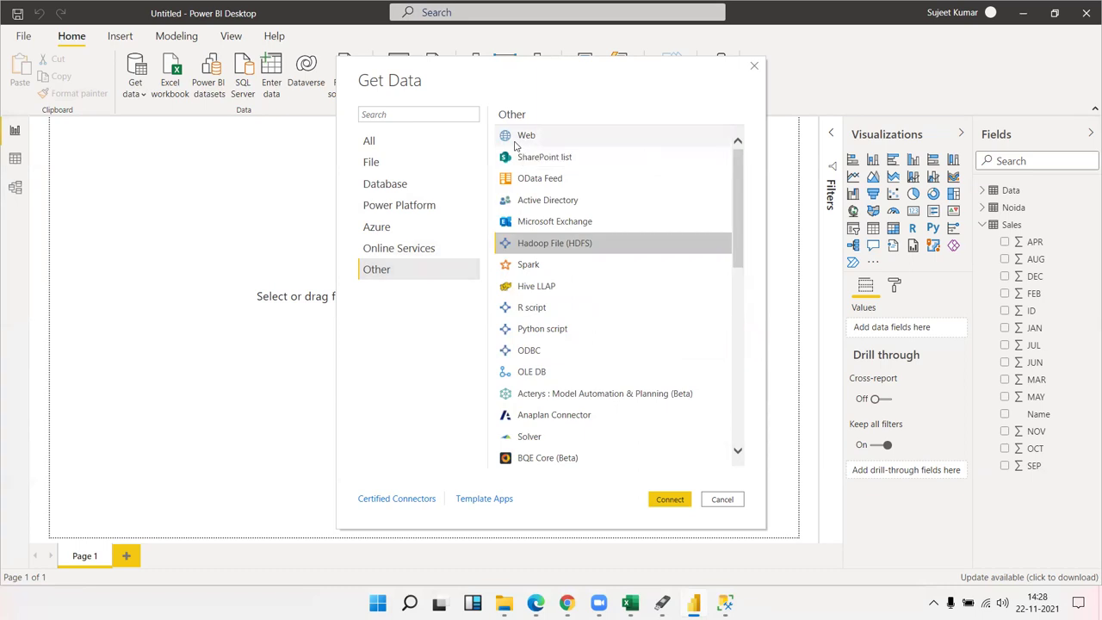
{"action": "left_click_drag", "start_coordinate": [440, 80], "coordinate": [274, 104]}
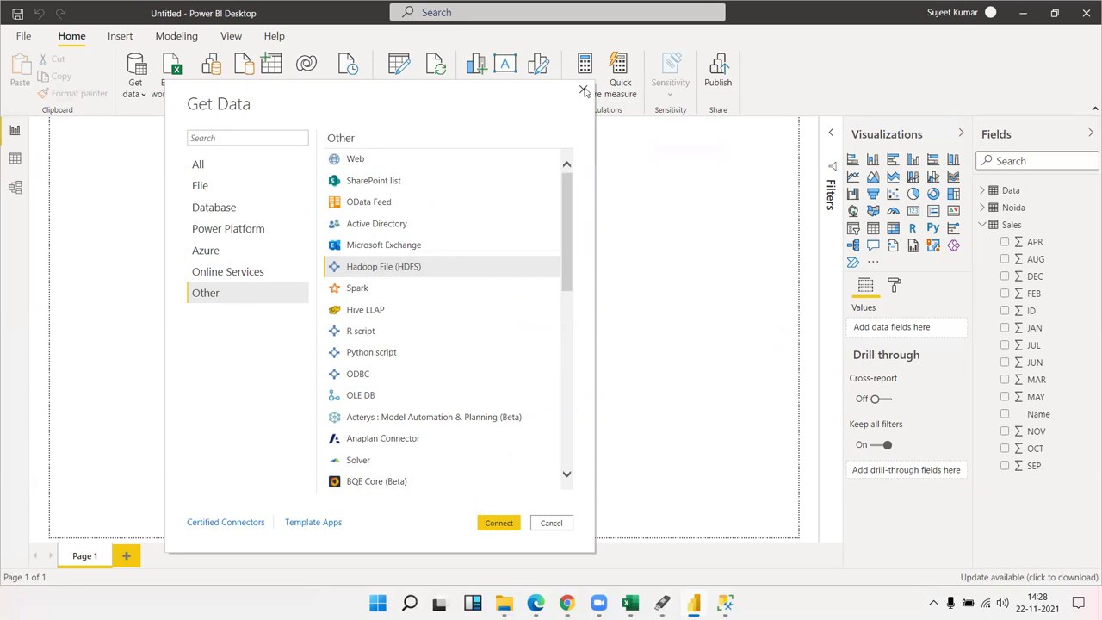
Close the Get Data dialog without connecting, then minimise Power BI with Windows+D.
{"action": "left_click", "coordinate": [583, 90]}
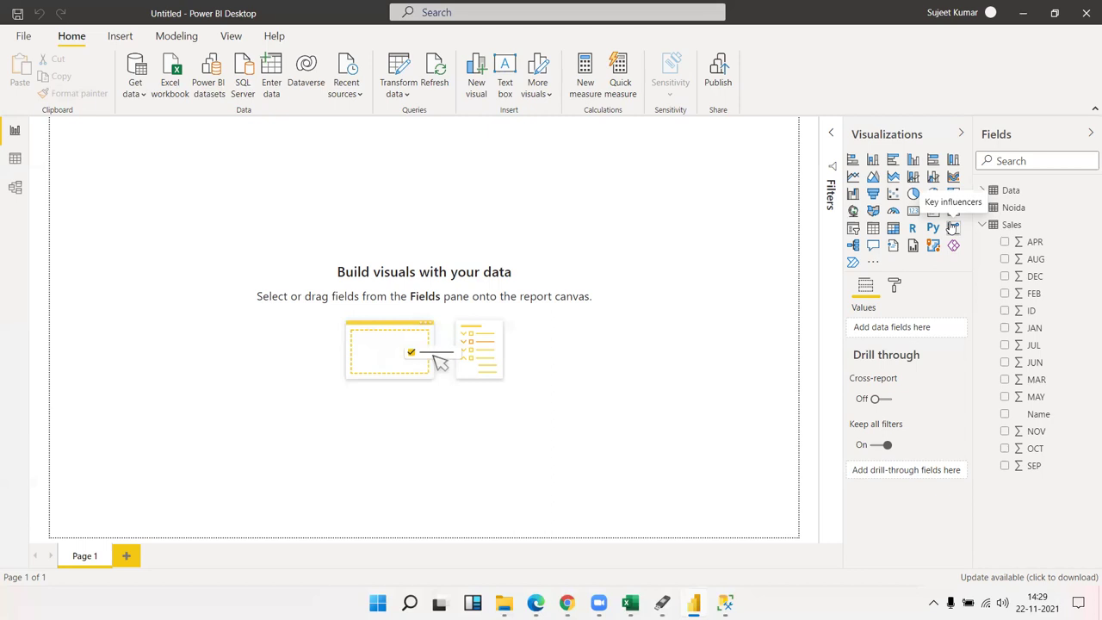
{"action": "key", "text": "super+d"}
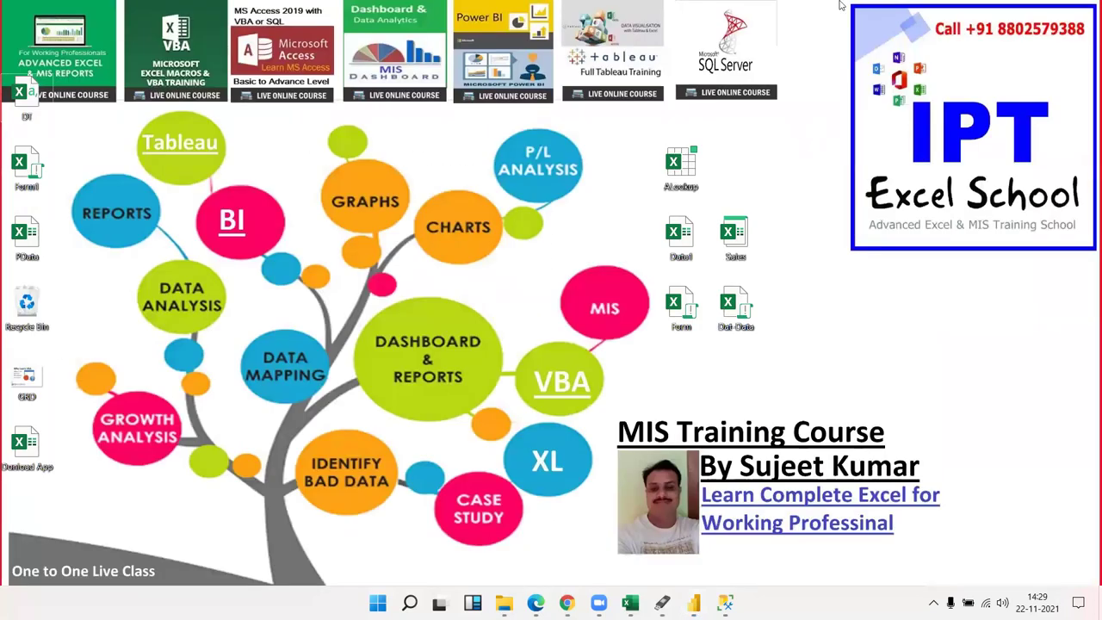